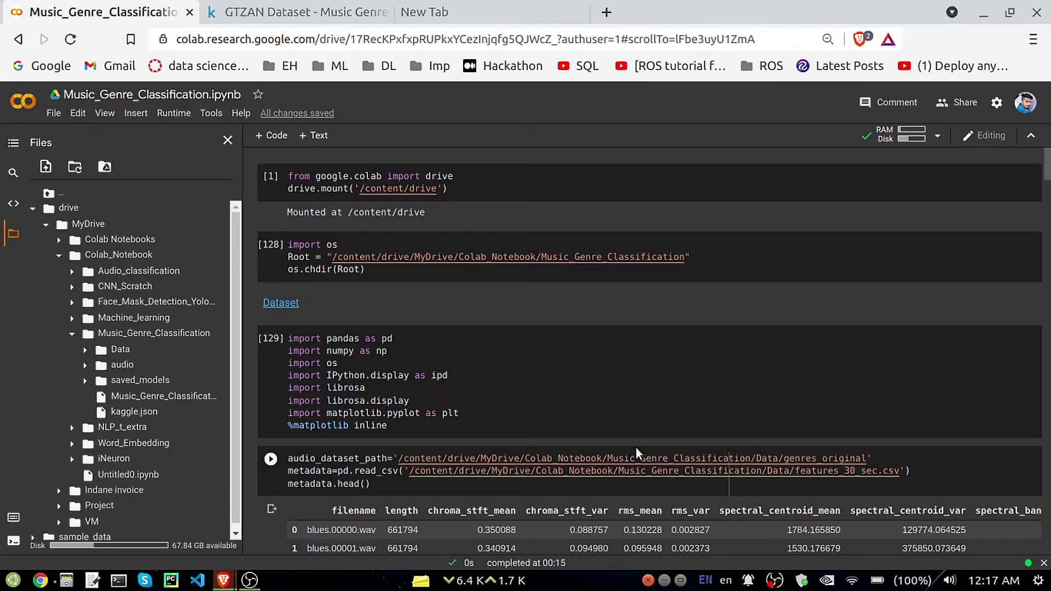
- Switch to the Kaggle GTZAN dataset tab, dismiss the notification and review the description
left_click(320, 8)
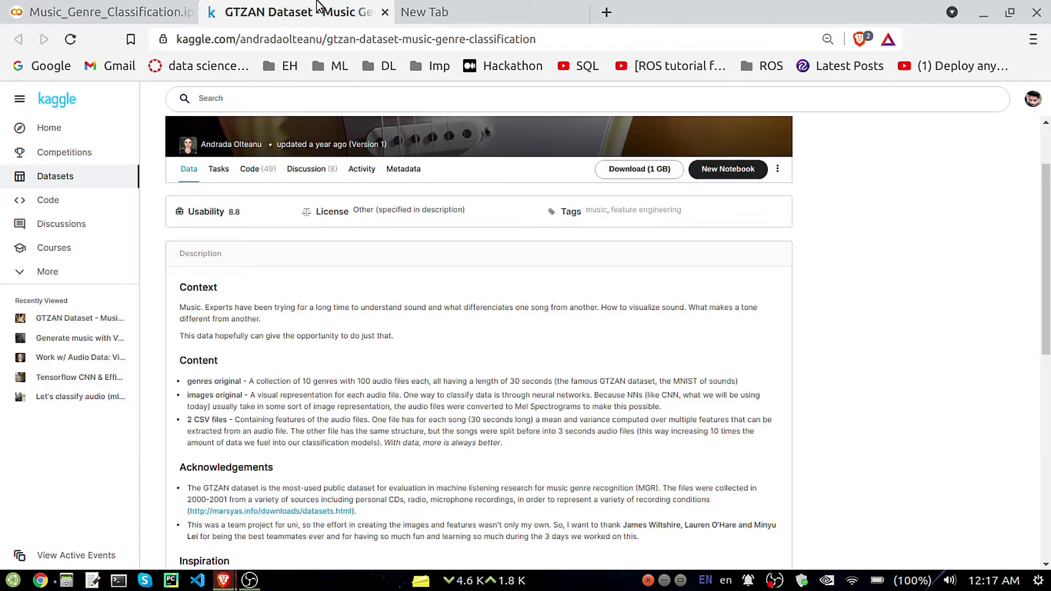
scroll(385, 238, "up", 1)
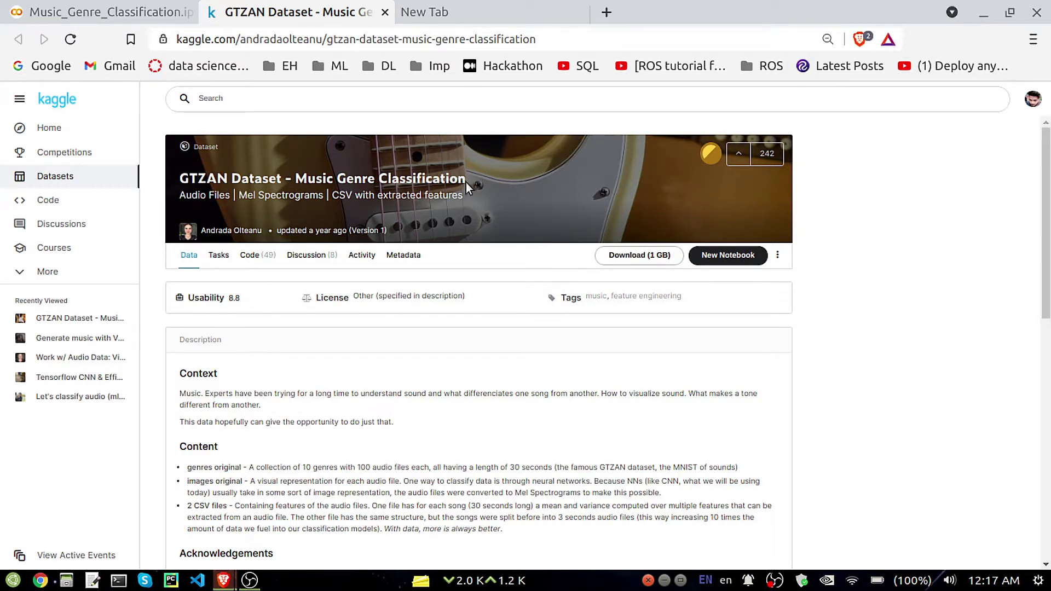
scroll(485, 379, "down", 1)
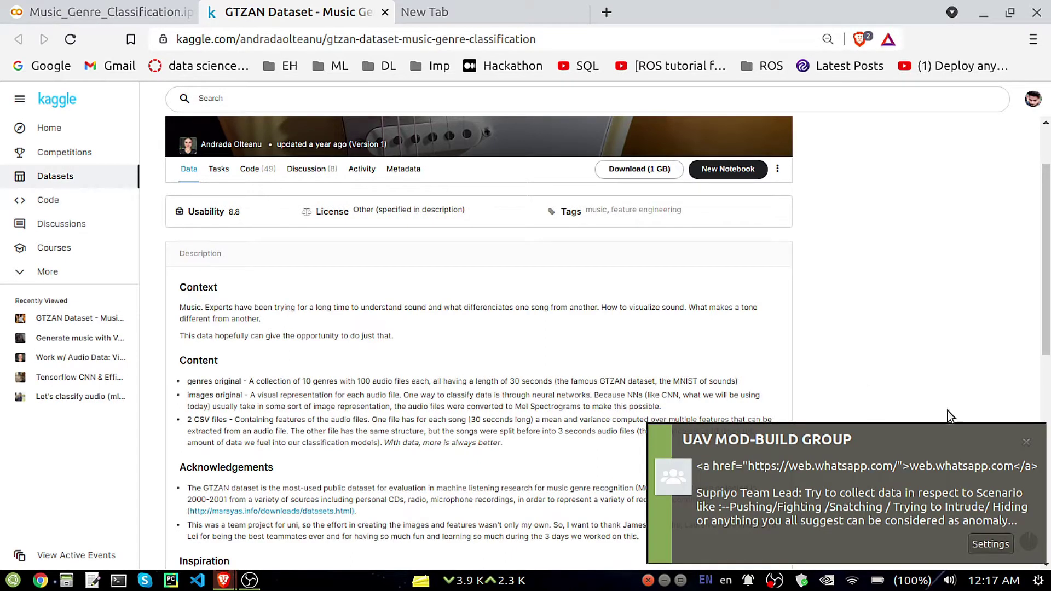
left_click(1027, 443)
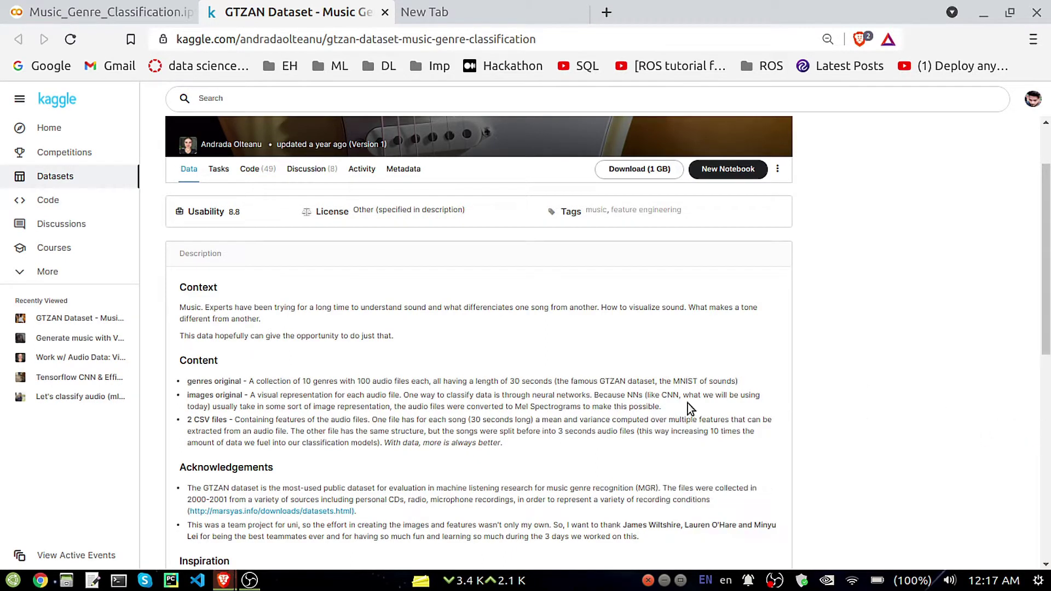
scroll(649, 371, "up", 1)
scroll(628, 376, "down", 1)
left_click_drag(667, 381, 729, 382)
left_click(730, 383)
scroll(551, 326, "down", 2)
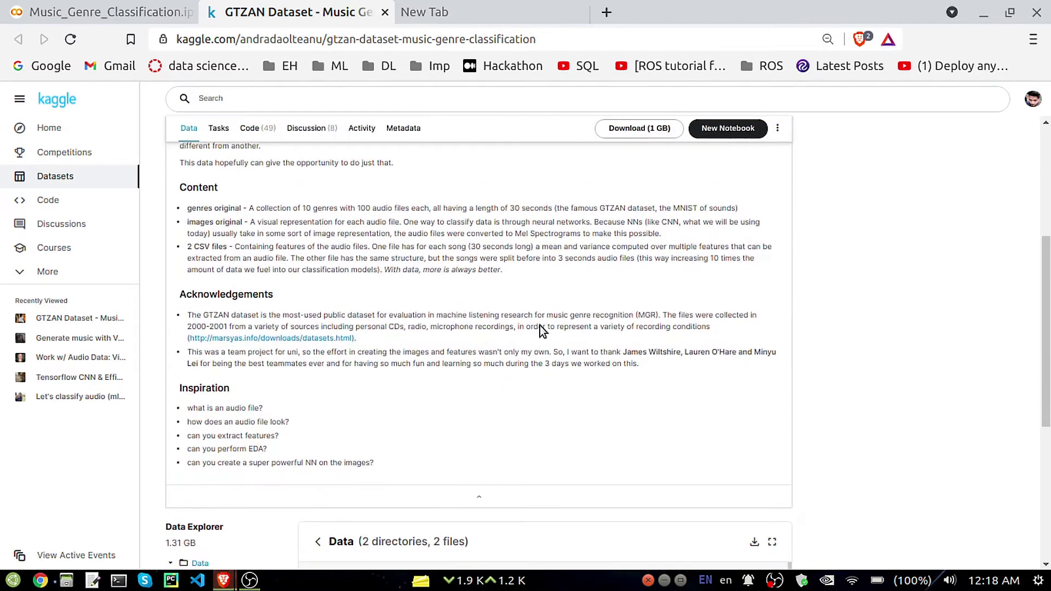
scroll(540, 325, "down", 2)
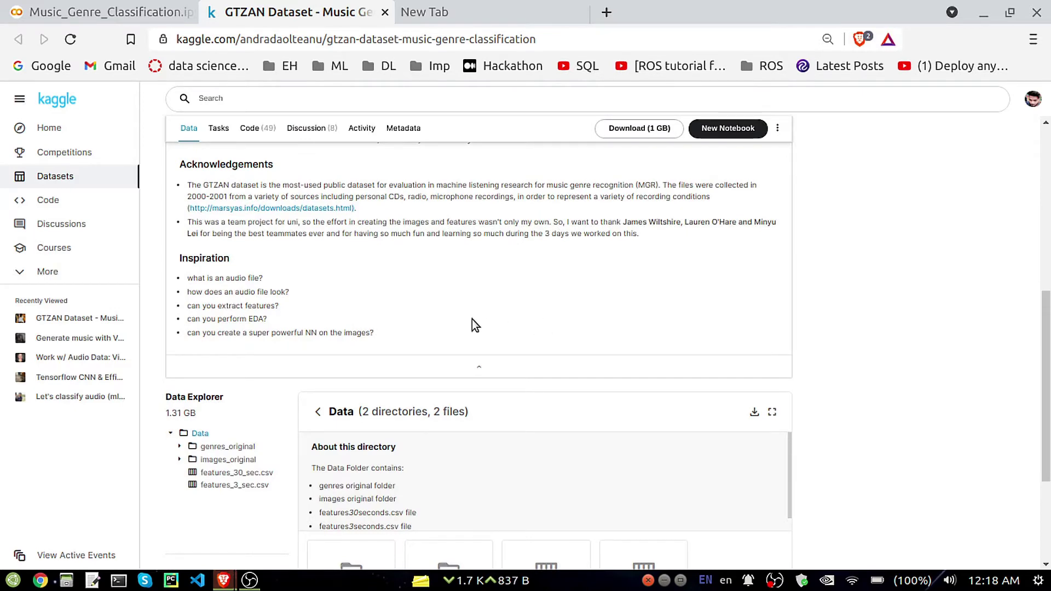
scroll(473, 320, "up", 2)
scroll(472, 320, "up", 1)
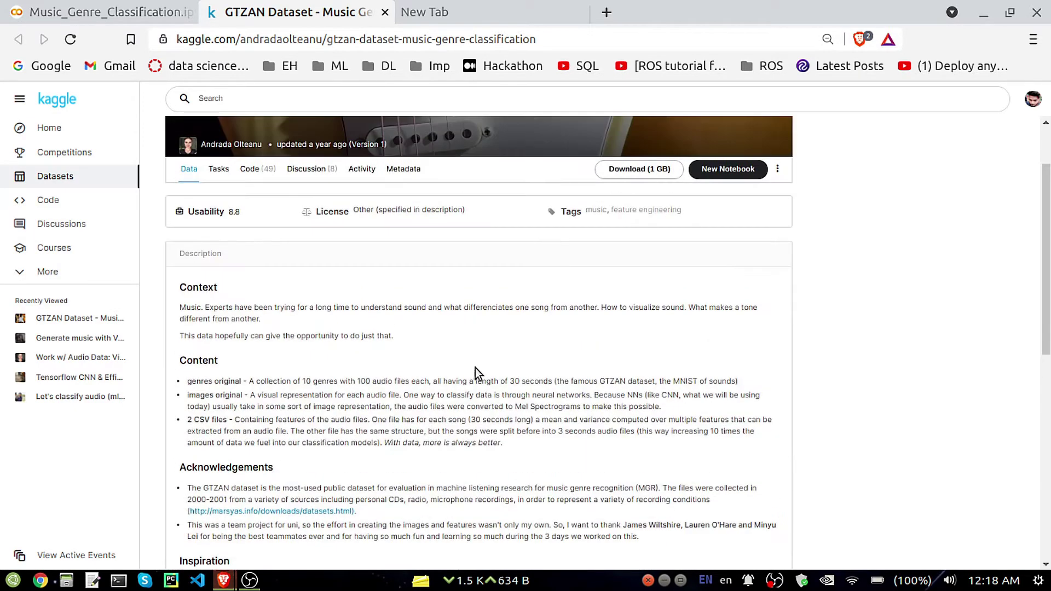
scroll(389, 333, "up", 1)
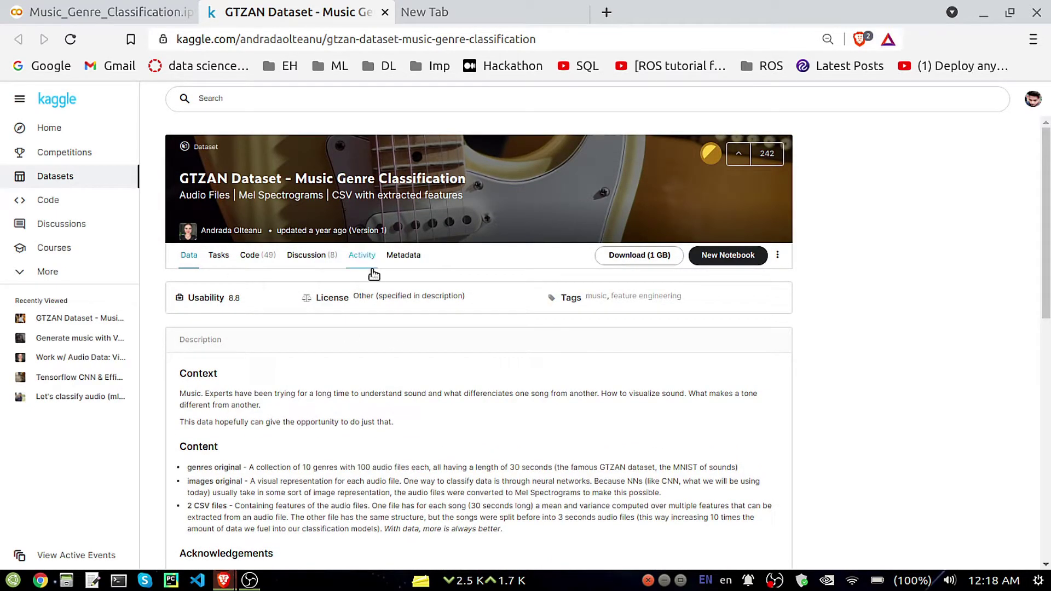
scroll(427, 369, "down", 2)
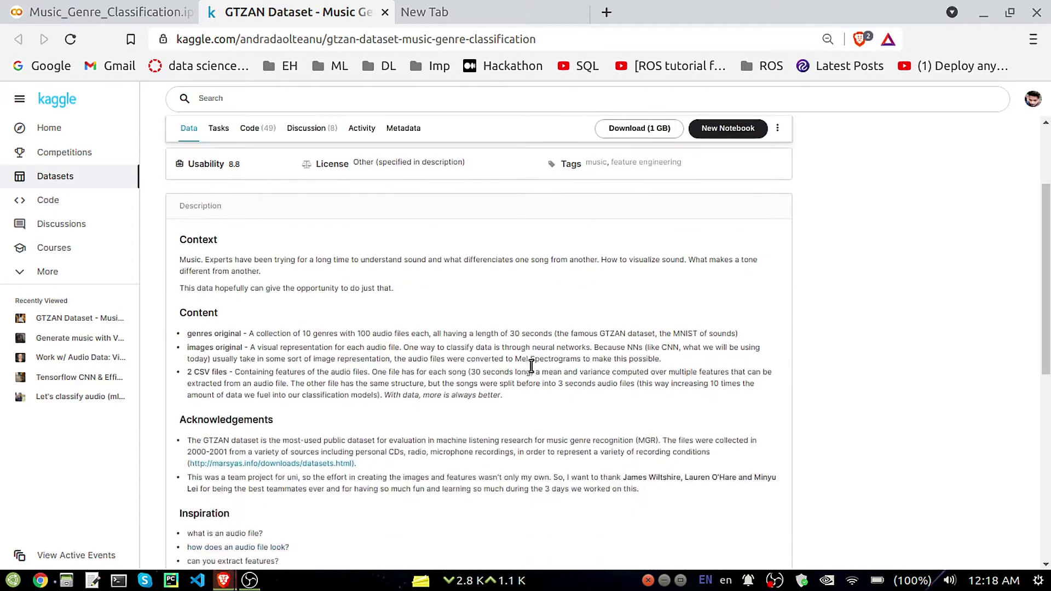
scroll(532, 365, "down", 1)
scroll(441, 319, "down", 1)
scroll(439, 325, "down", 1)
scroll(461, 345, "up", 2)
scroll(451, 329, "up", 3)
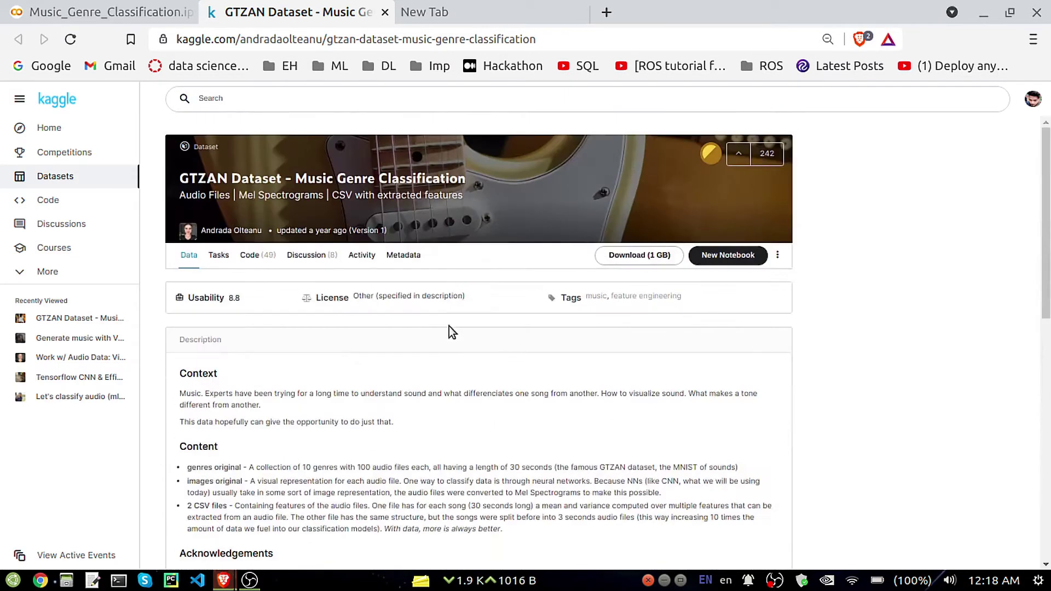
- Return to the Colab notebook and open its Dataset link in a separate tab
left_click(132, 7)
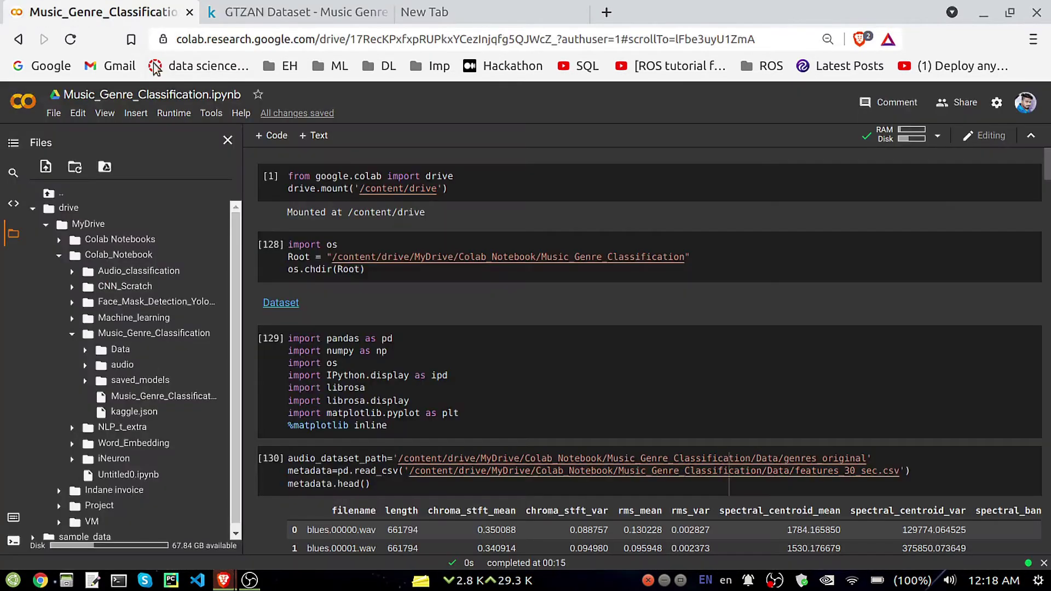
left_click(564, 278)
scroll(558, 274, "down", 1)
scroll(559, 274, "down", 2)
scroll(532, 276, "up", 1)
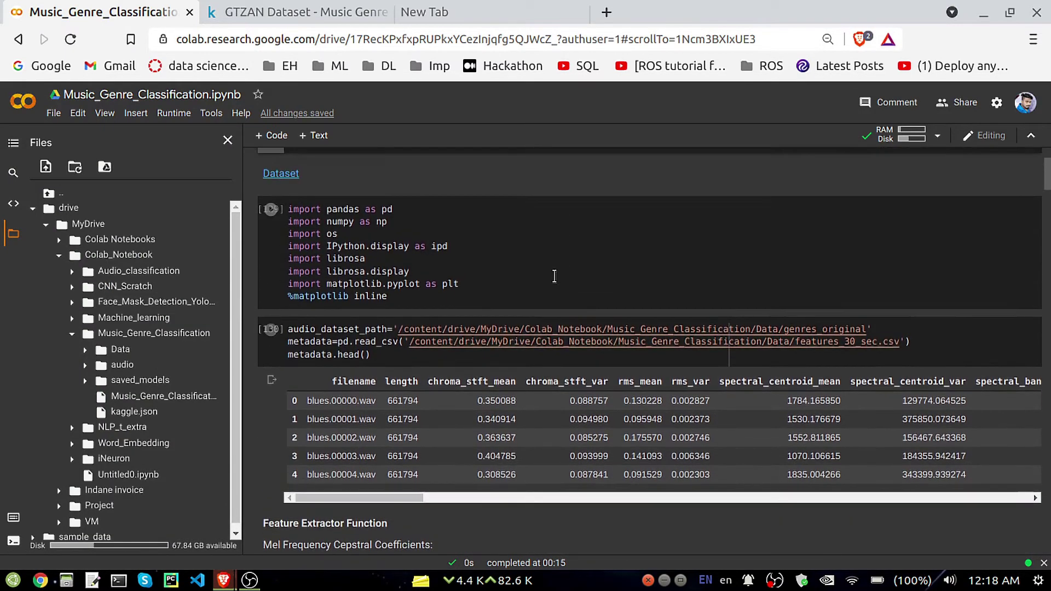
right_click(288, 179)
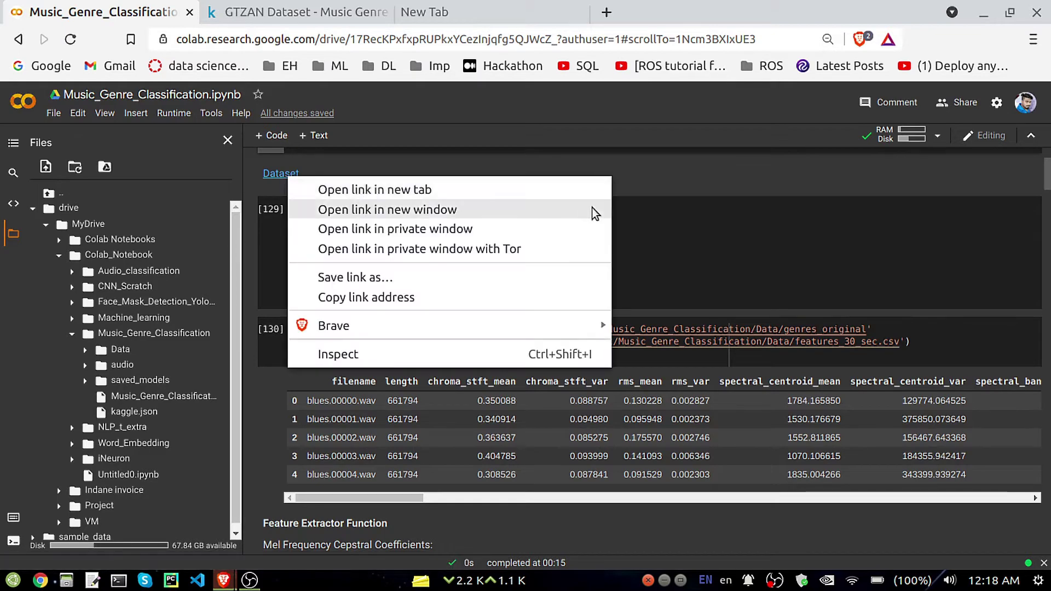
left_click(399, 191)
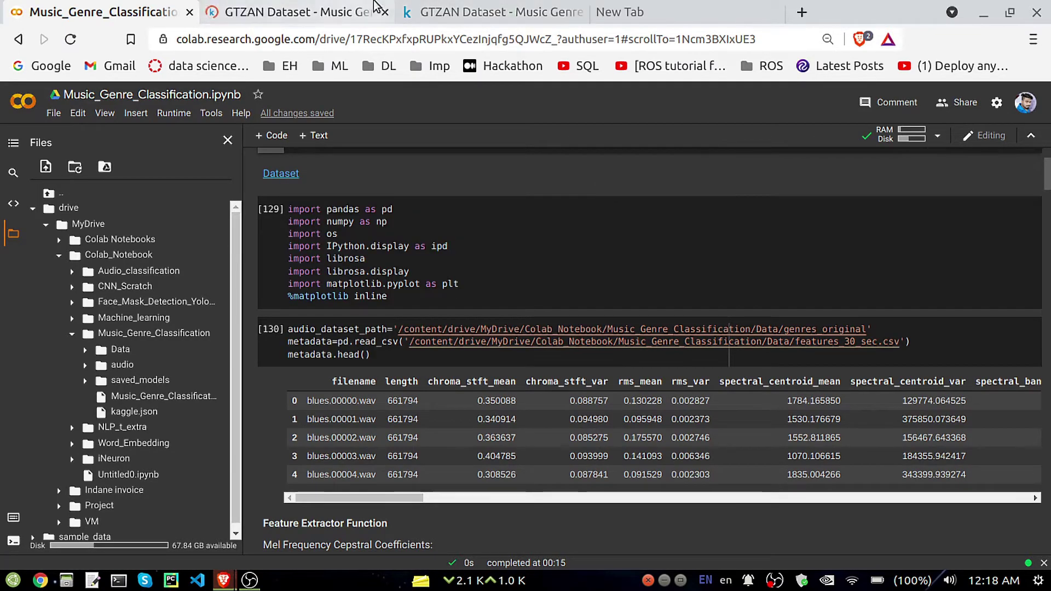
left_click(479, 245)
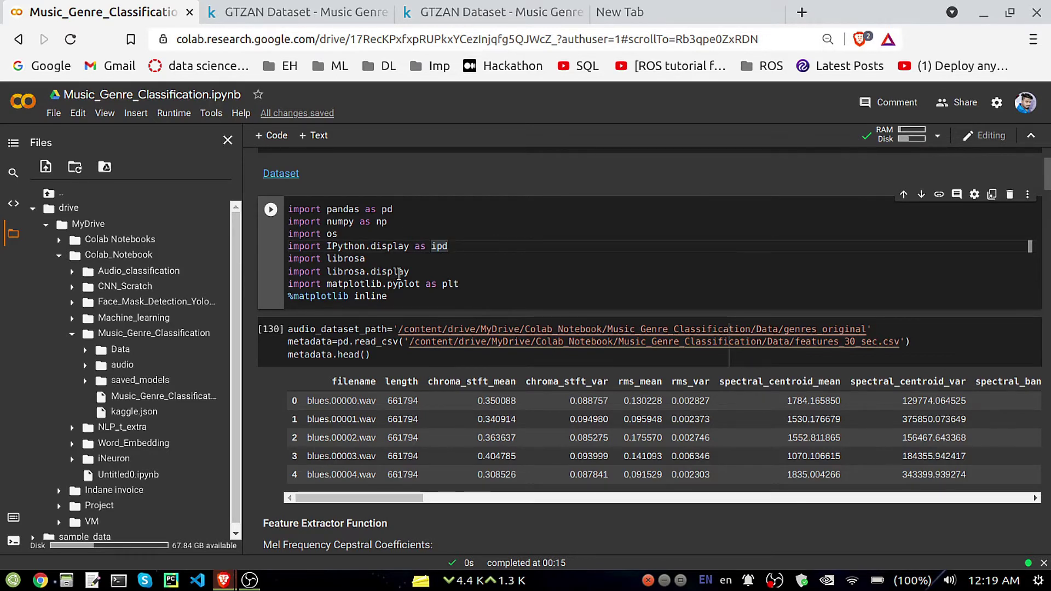
- Expand the Data folder in the Files sidebar and inspect the metadata read_csv cell
mouse_move(575, 341)
left_click(393, 357)
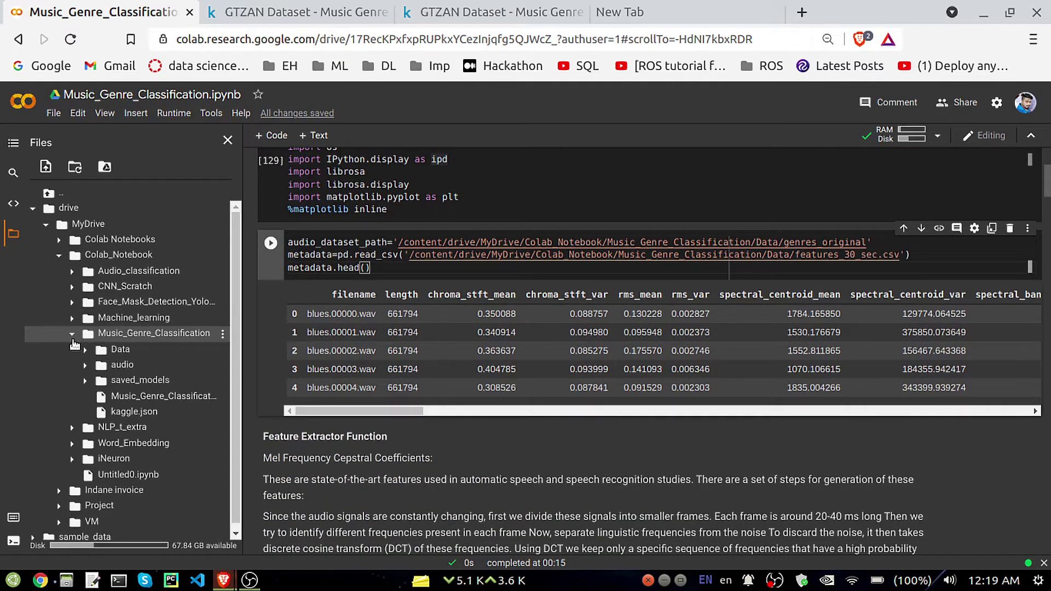
left_click(85, 351)
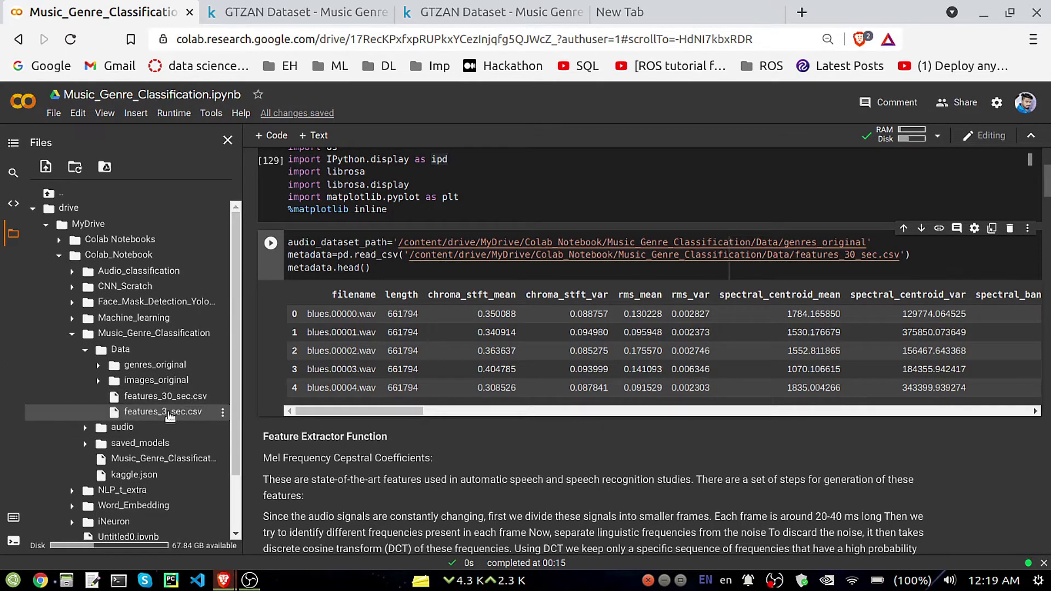
left_click(908, 255)
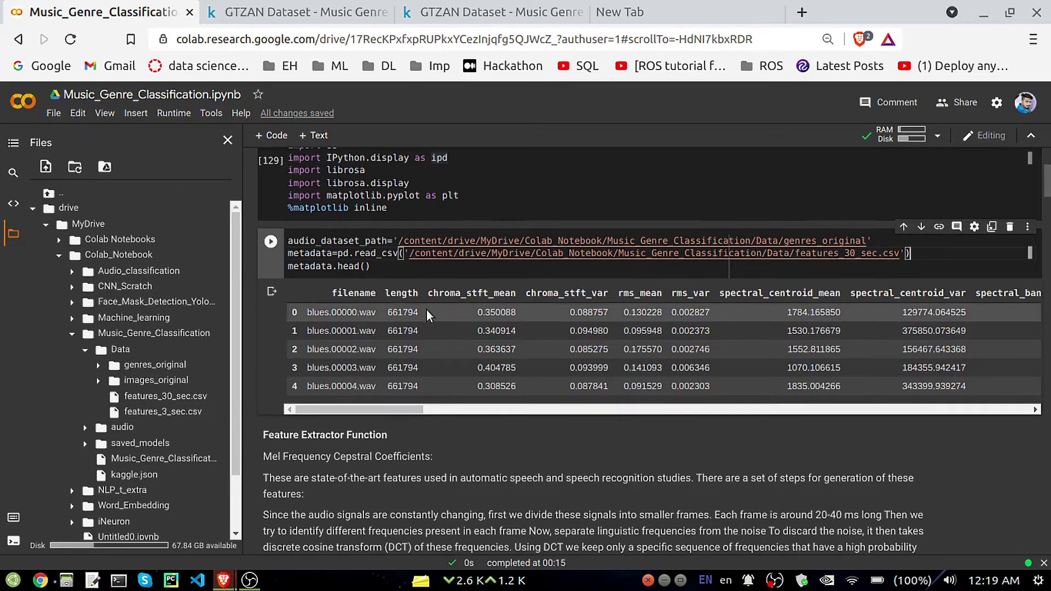
scroll(427, 310, "down", 2)
left_click_drag(387, 324, 1005, 317)
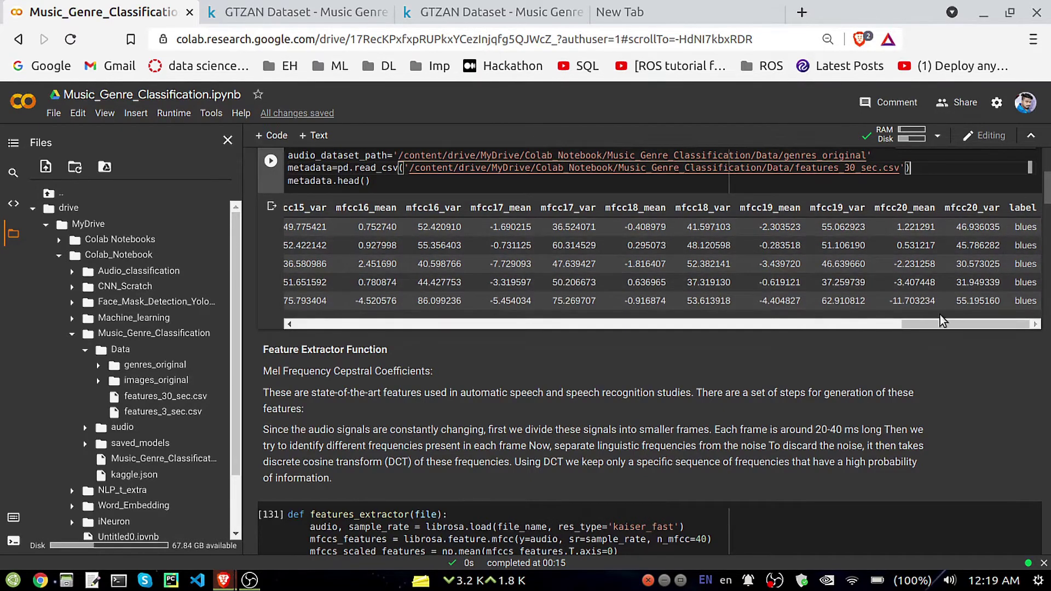
left_click_drag(939, 323, 216, 317)
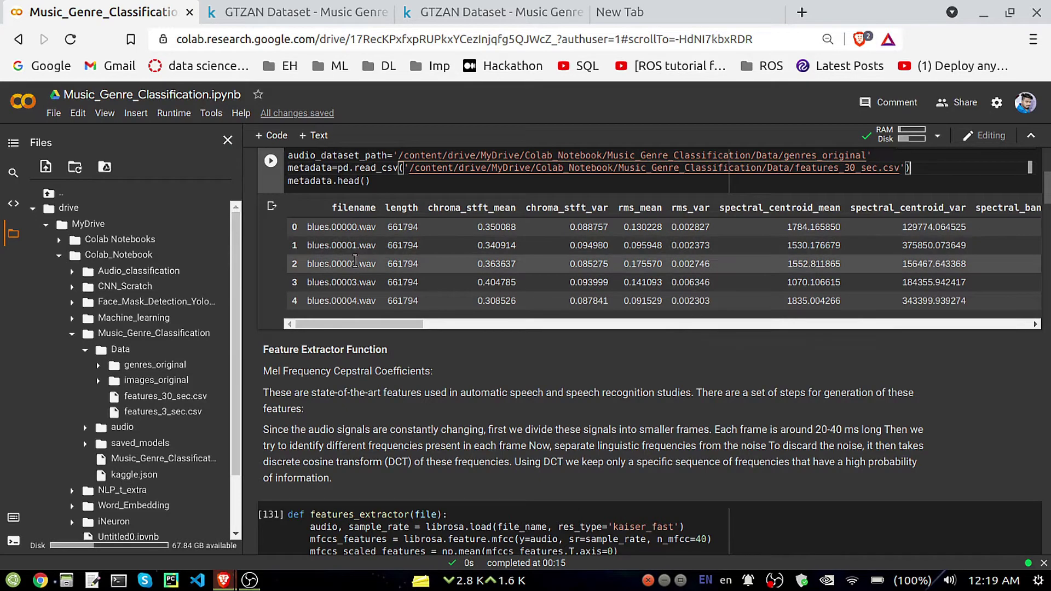
scroll(390, 248, "down", 4)
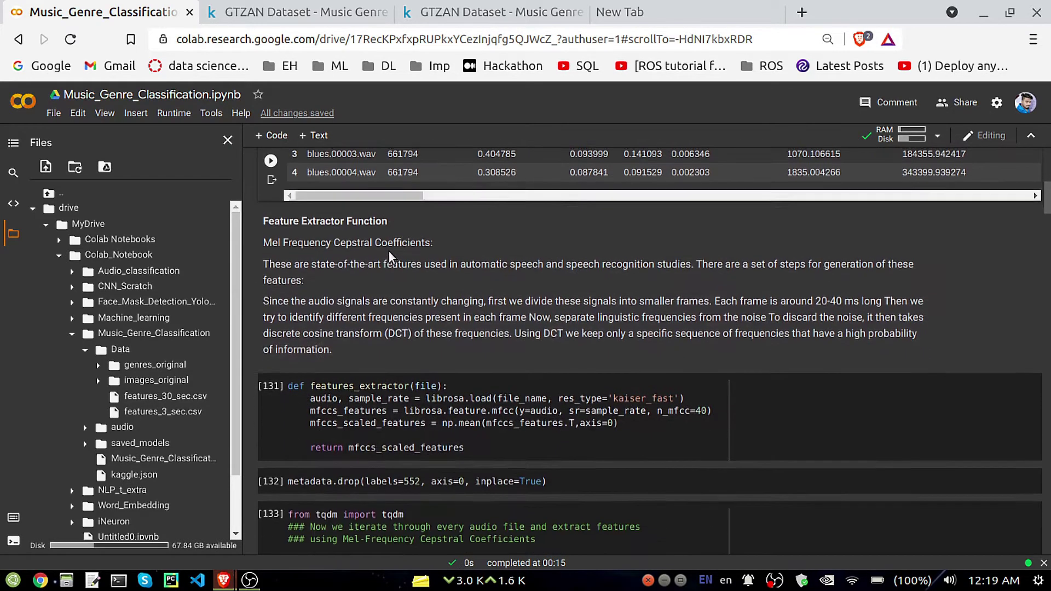
scroll(406, 314, "up", 1)
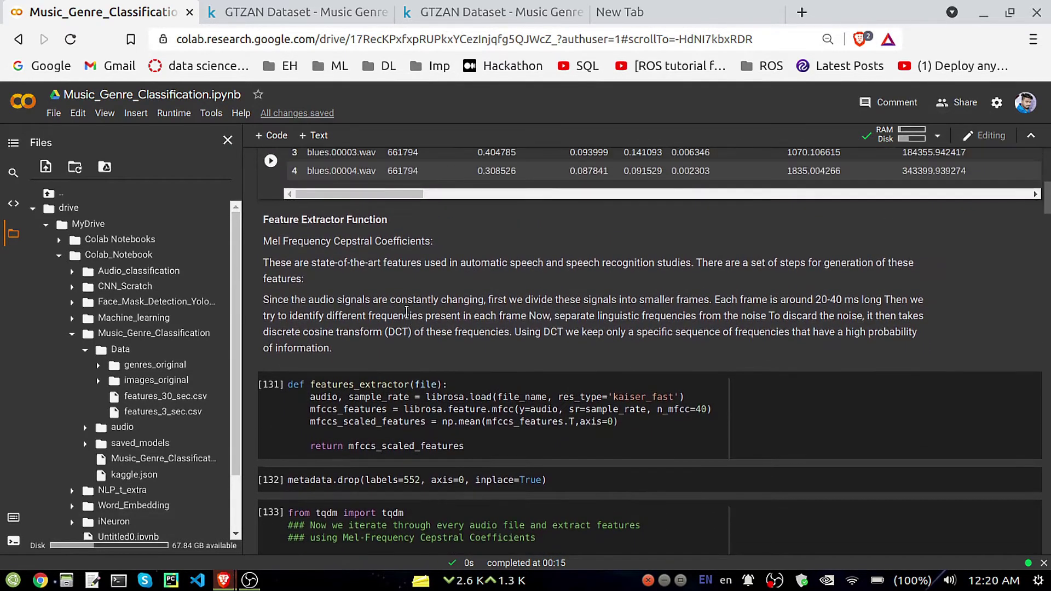
scroll(409, 310, "down", 1)
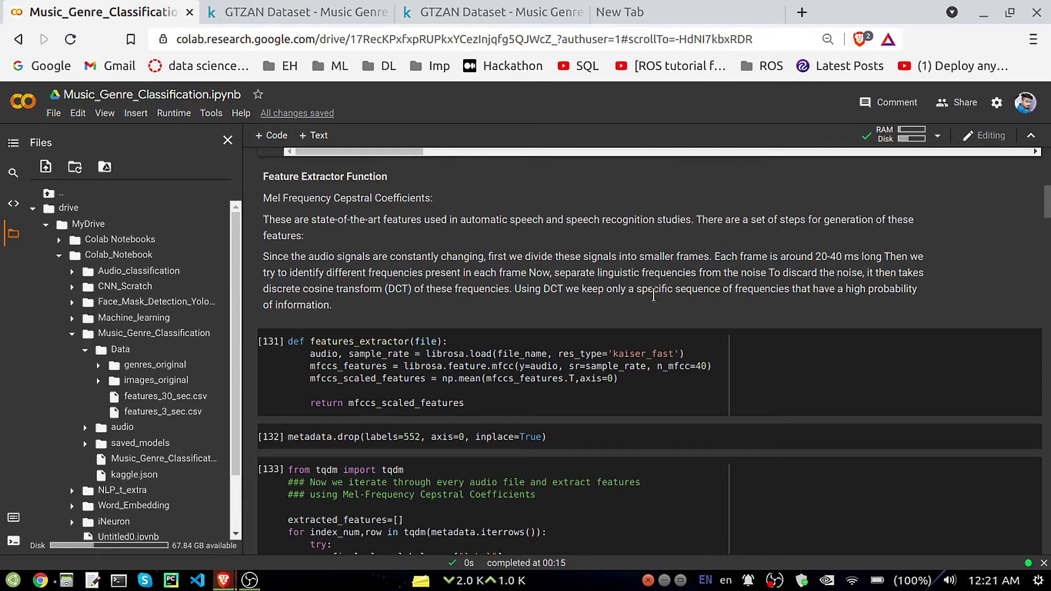
scroll(467, 342, "down", 1)
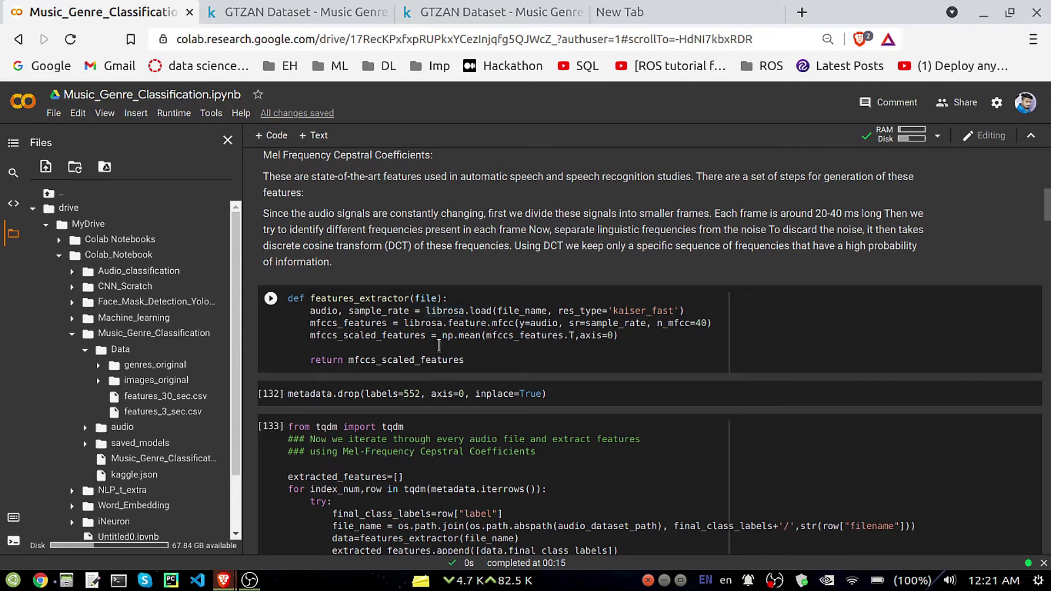
- Inspect the features_extractor cell, highlighting the librosa.load call on line 2
left_click(338, 302)
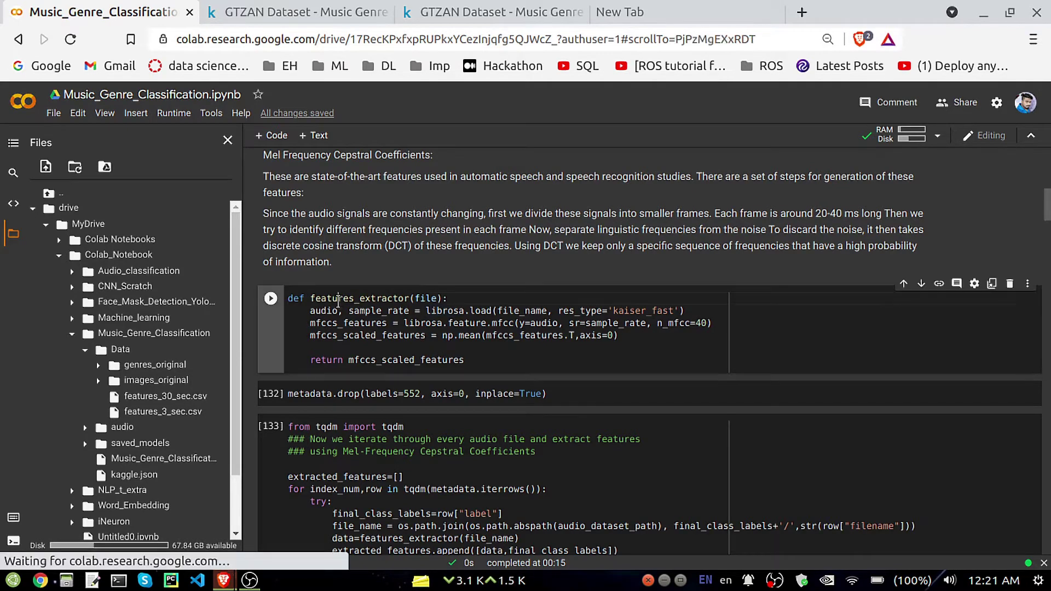
left_click(413, 299)
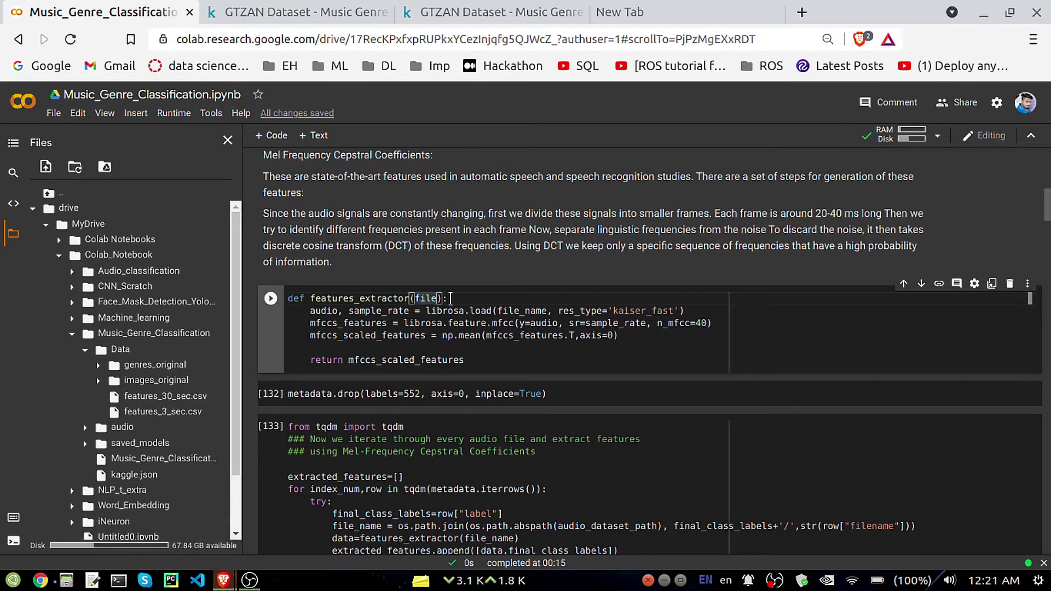
left_click(451, 298)
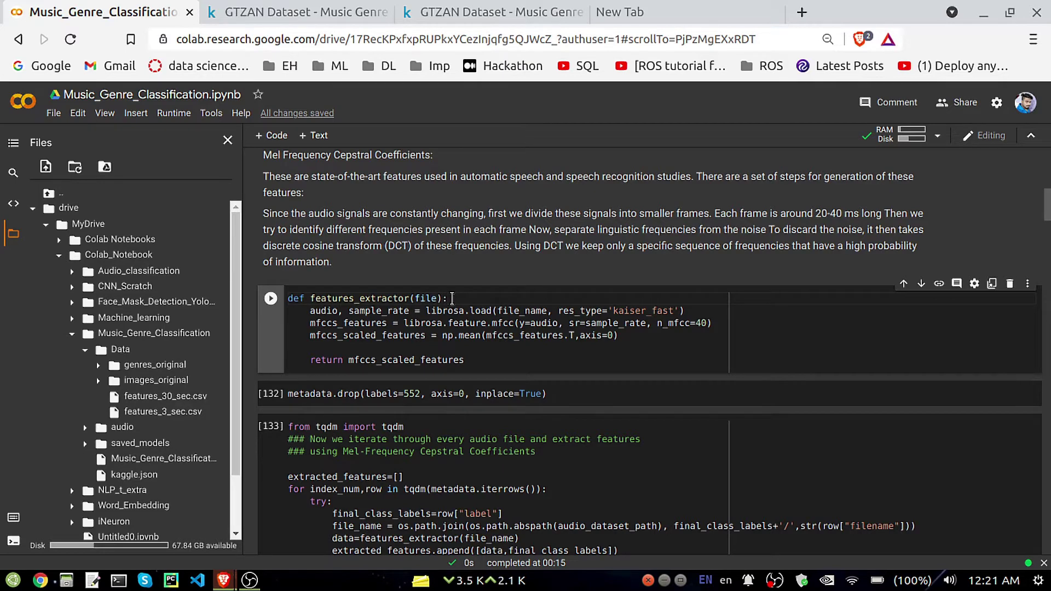
left_click(426, 311)
double_click(444, 311)
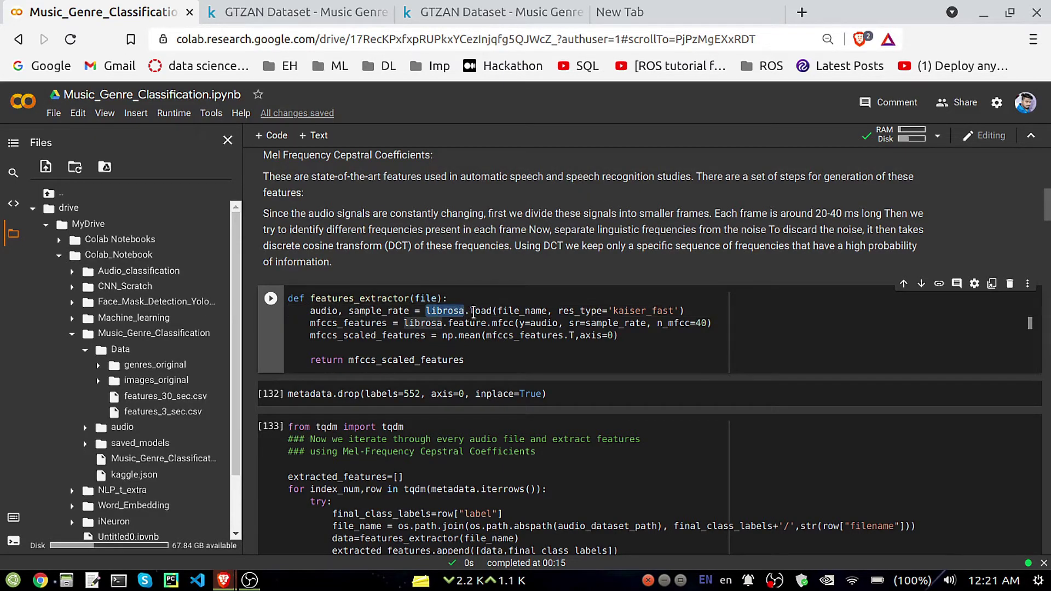
double_click(477, 311)
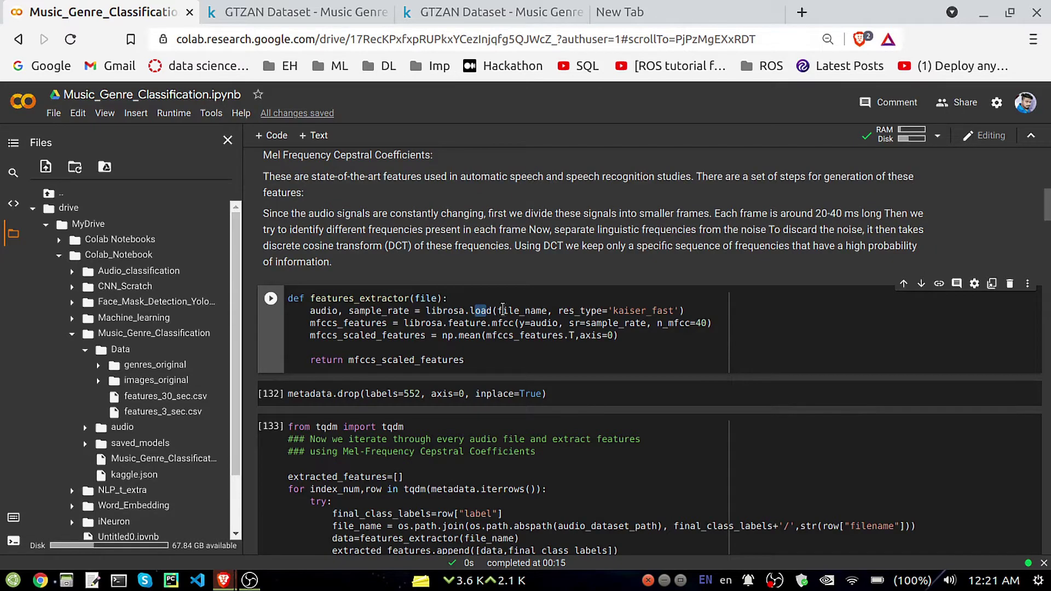
scroll(503, 306, "up", 2)
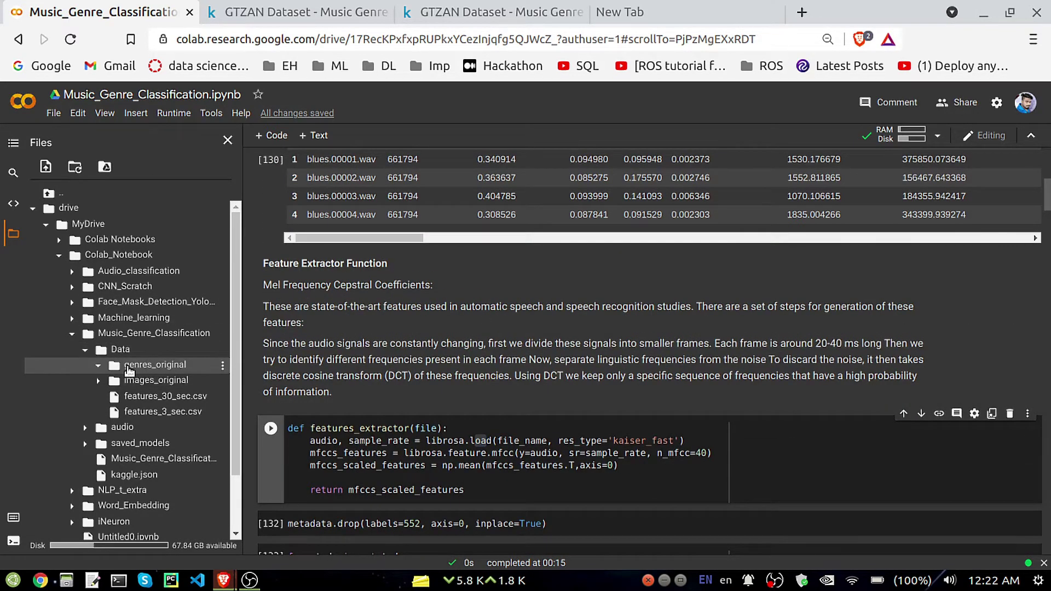
left_click(167, 380)
scroll(189, 370, "down", 1)
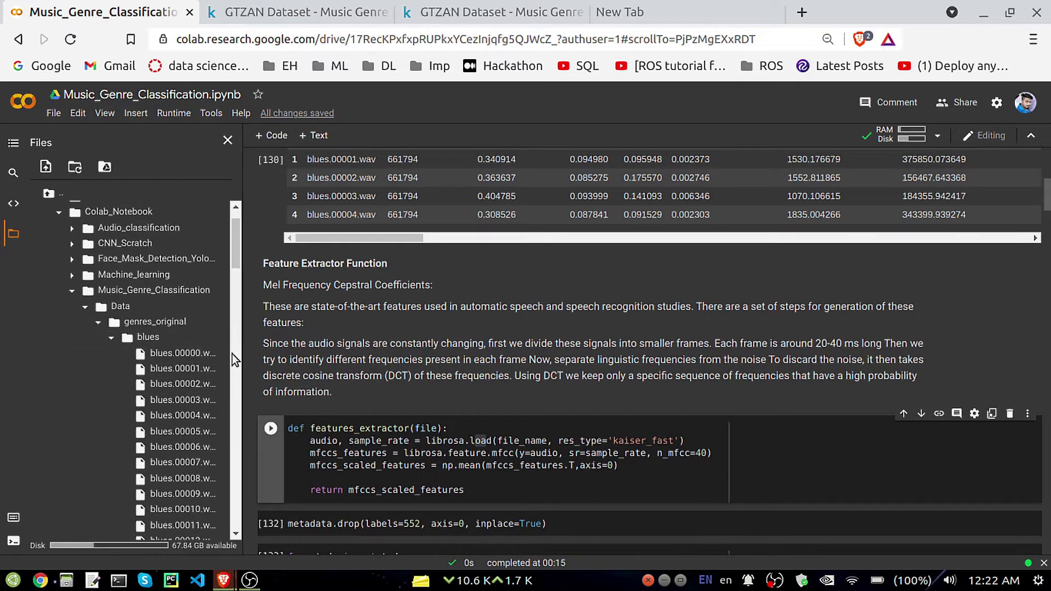
mouse_move(238, 346)
left_mouse_down()
mouse_move(337, 344)
mouse_move(236, 343)
left_mouse_up()
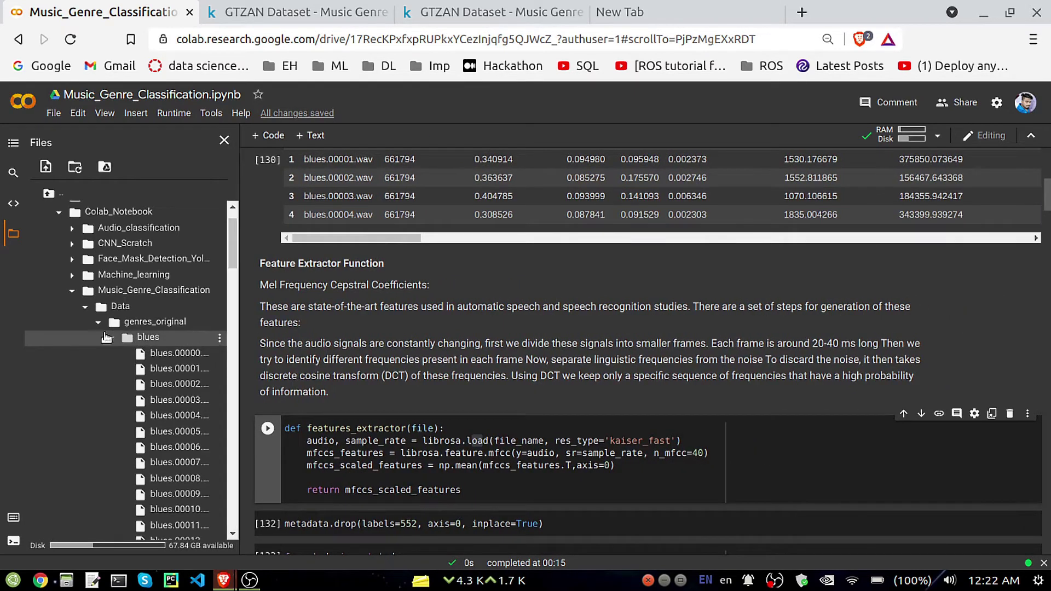
left_click(112, 337)
scroll(361, 397, "down", 1)
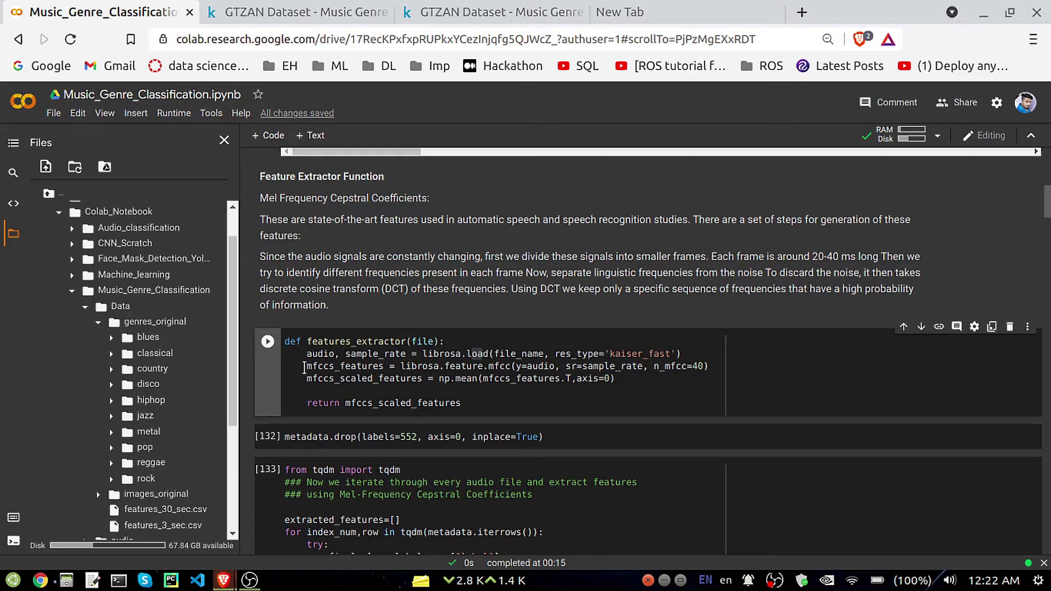
left_click_drag(305, 354, 405, 354)
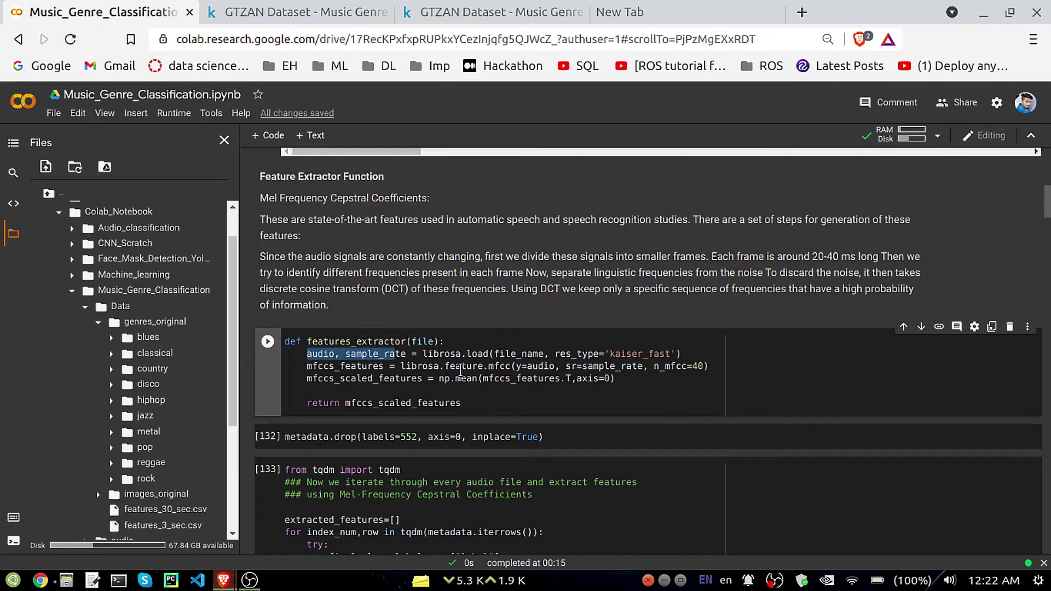
left_click(445, 366)
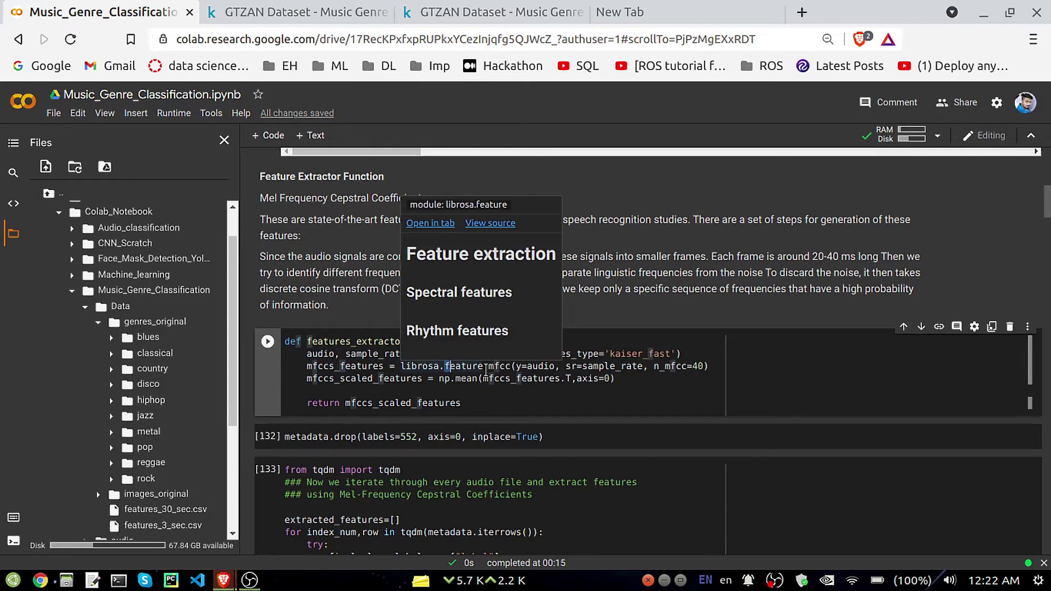
left_click_drag(487, 367, 510, 367)
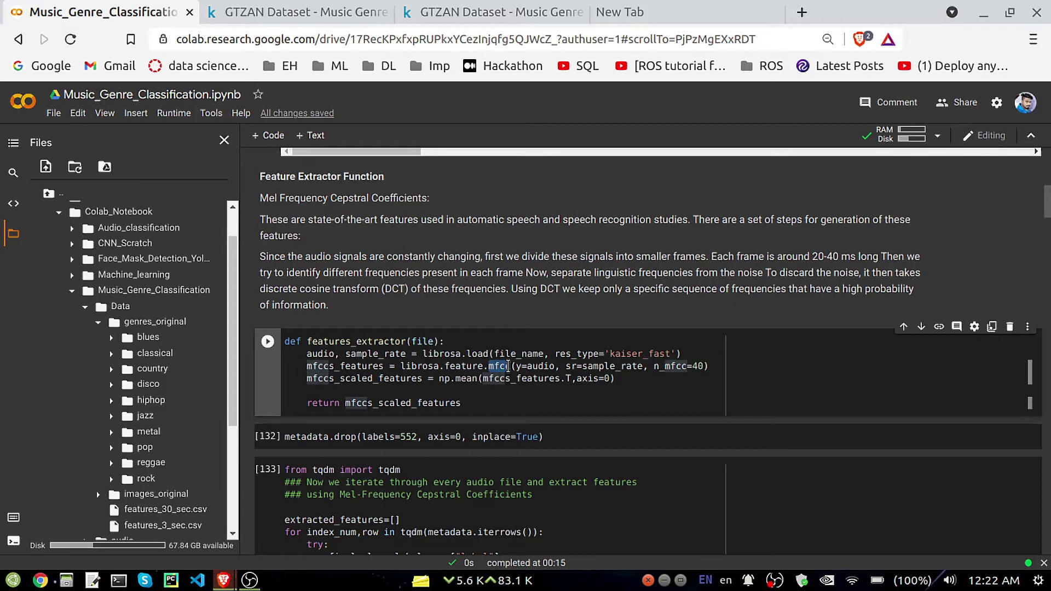
left_click(516, 366)
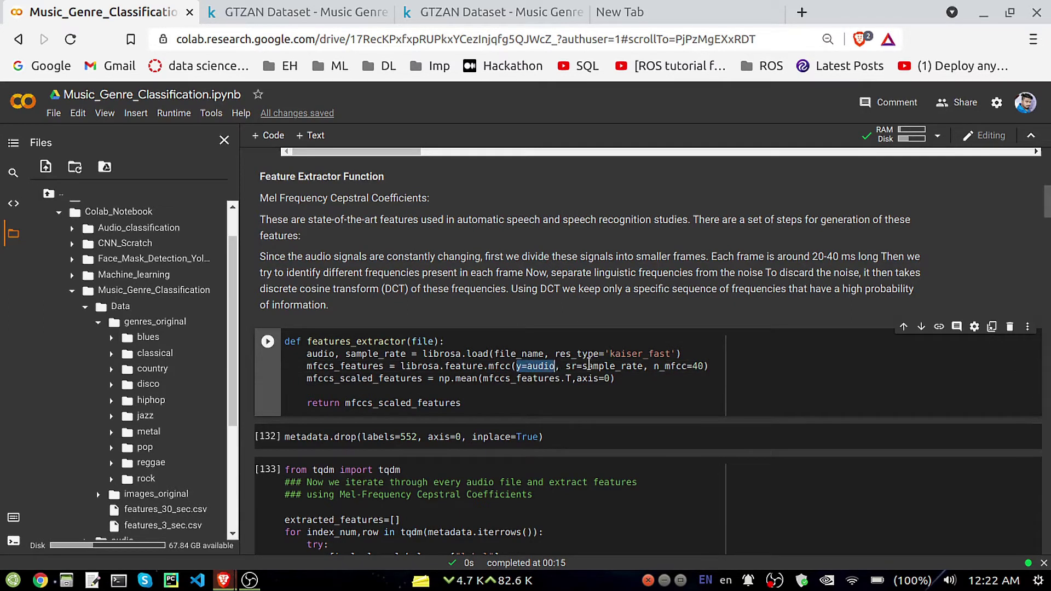
left_click(583, 367)
left_click_drag(583, 367, 643, 366)
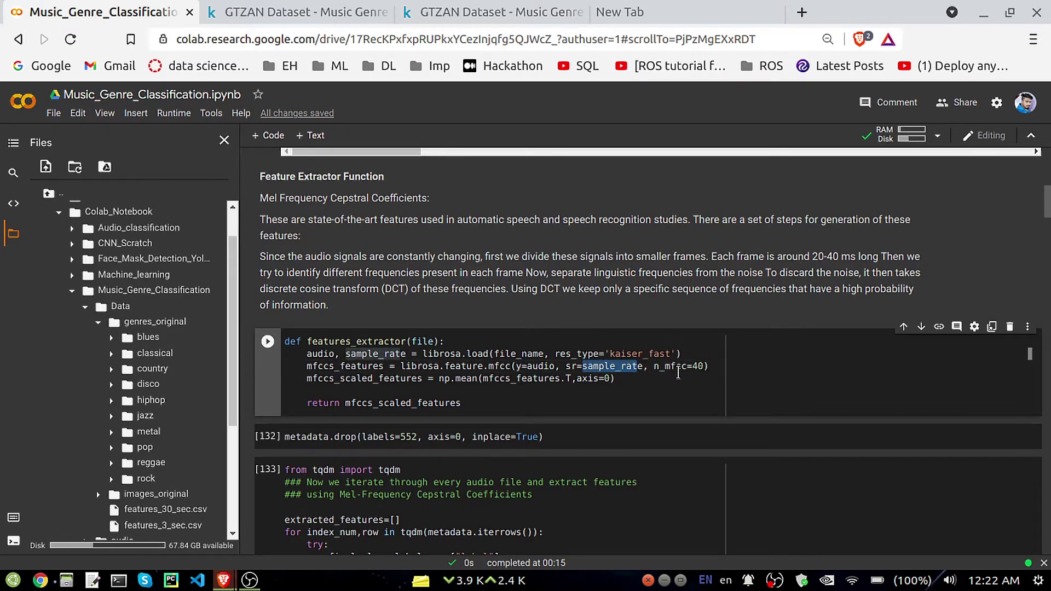
left_click_drag(706, 366, 654, 366)
key("Right")
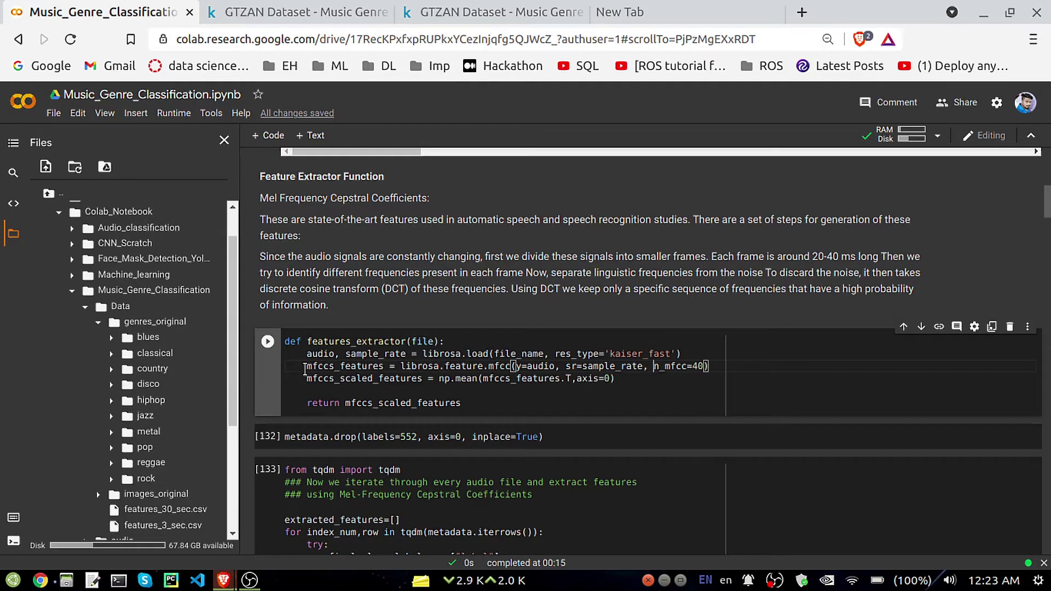
left_click_drag(302, 366, 384, 366)
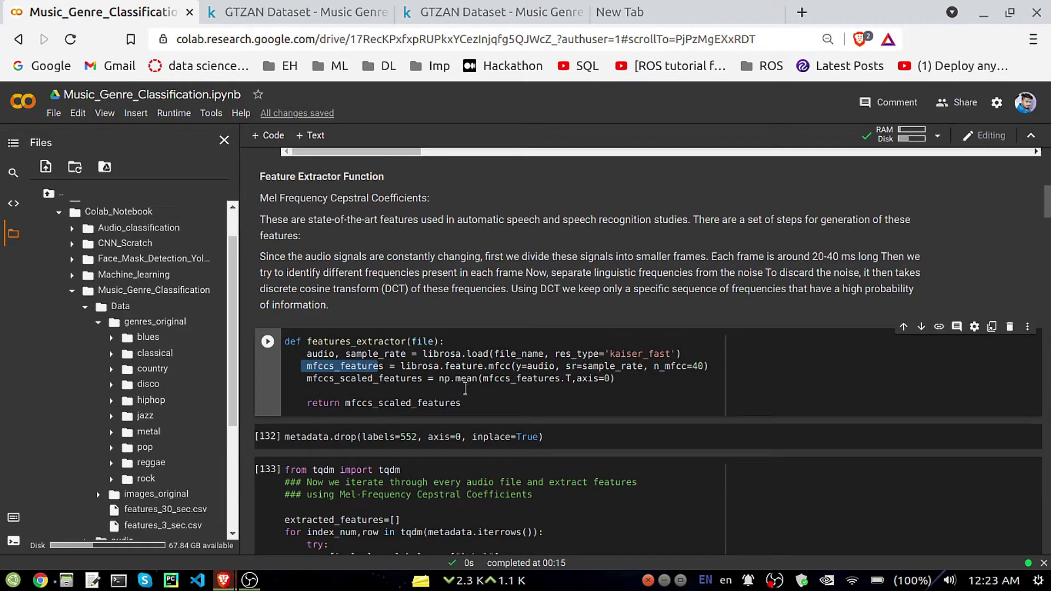
mouse_move(466, 379)
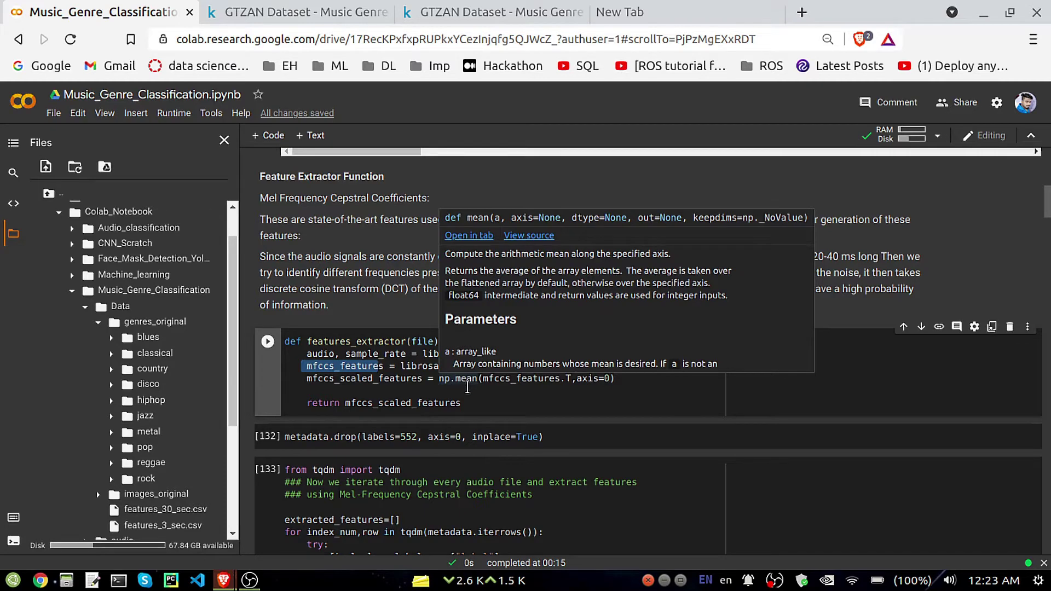
left_click(482, 401)
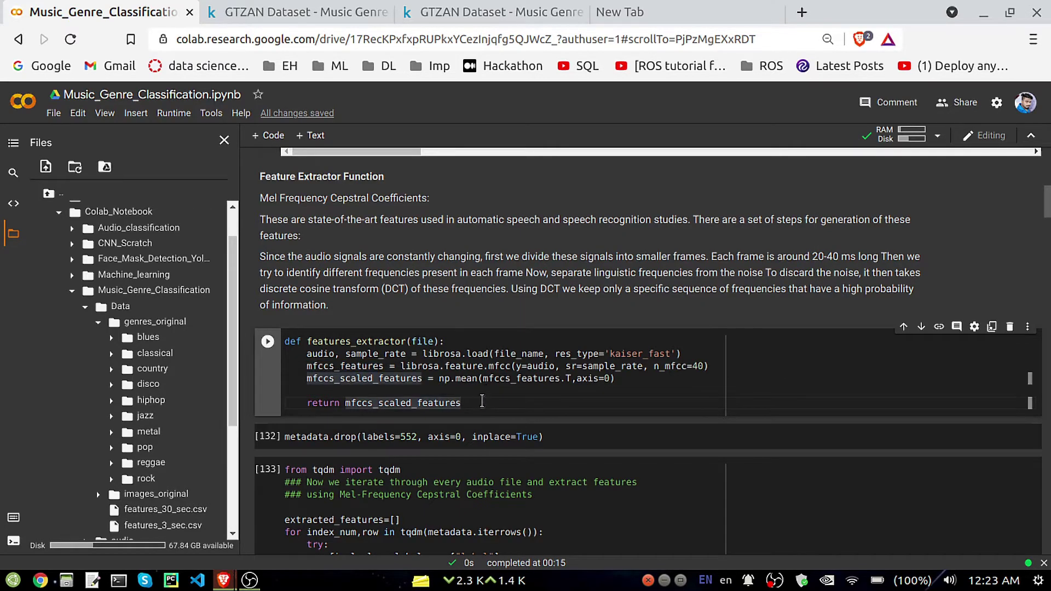
scroll(482, 401, "down", 2)
scroll(287, 291, "down", 1)
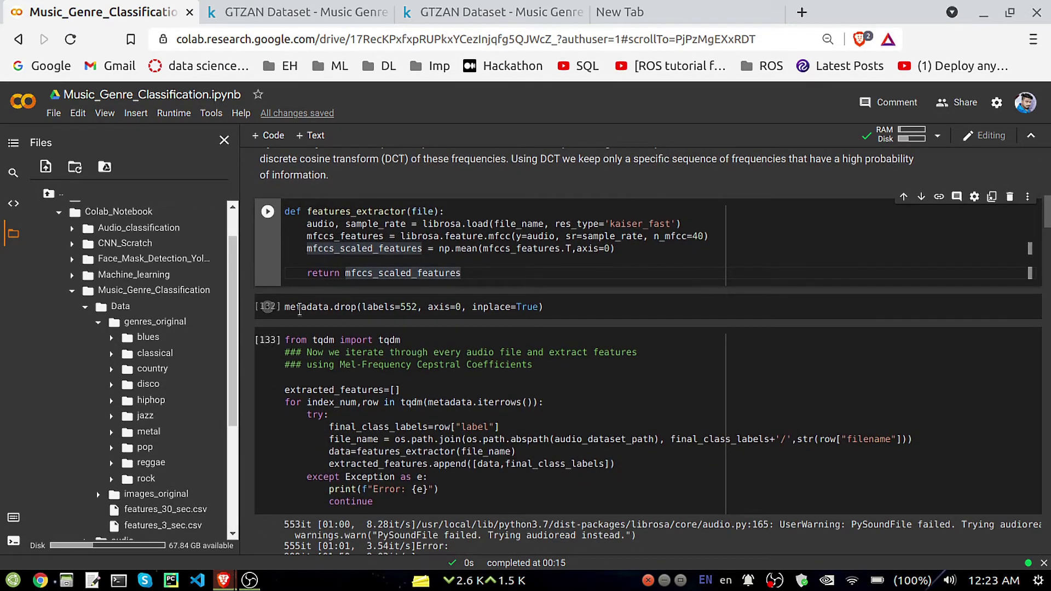
- Check the row number 552 in the metadata.drop cell and run it
left_click(286, 307)
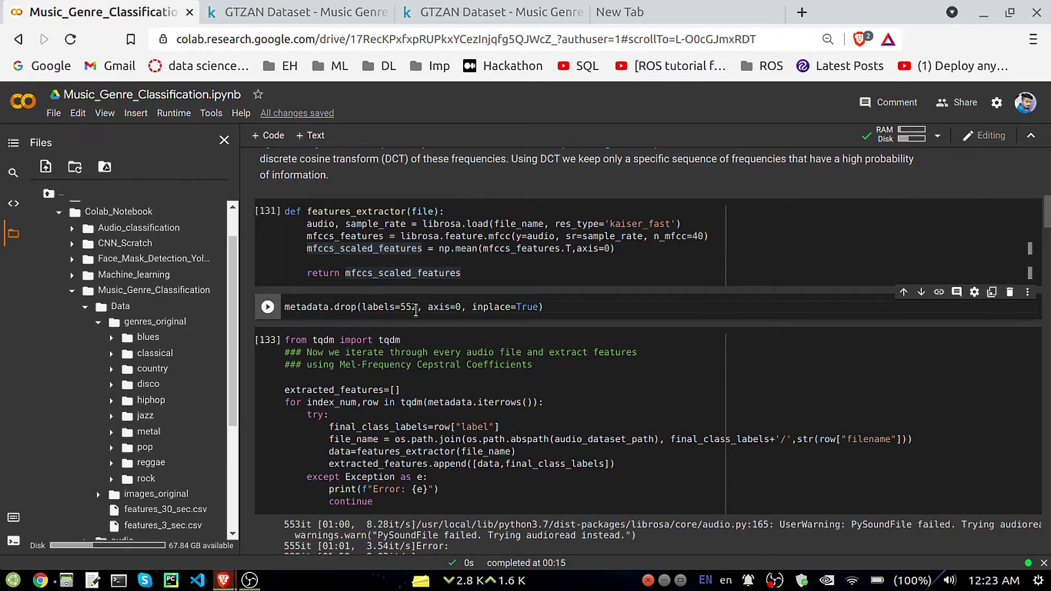
left_click(361, 307)
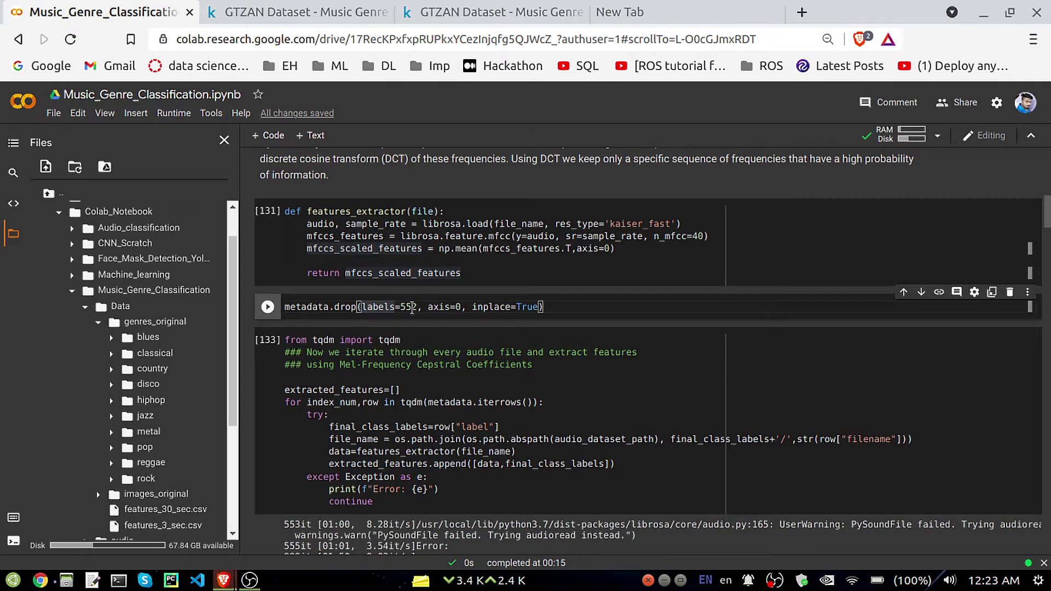
double_click(403, 307)
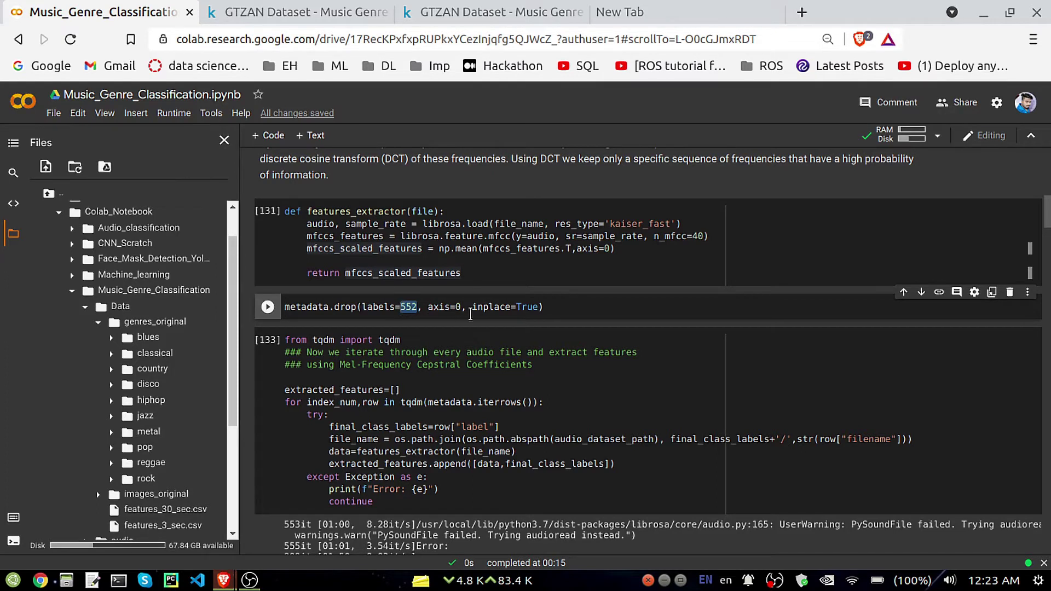
left_click(556, 311)
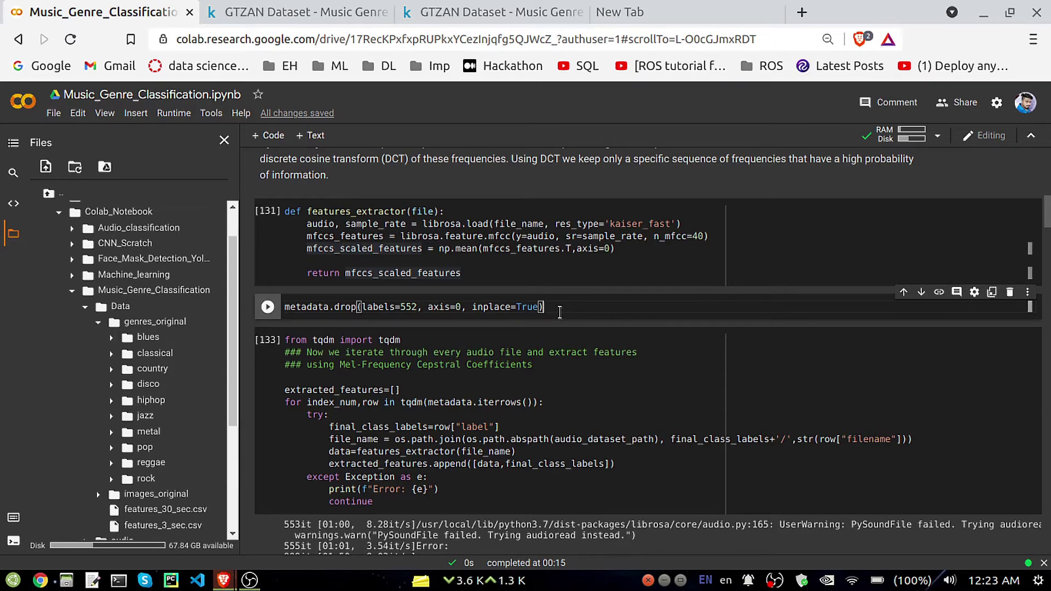
key("shift+Return")
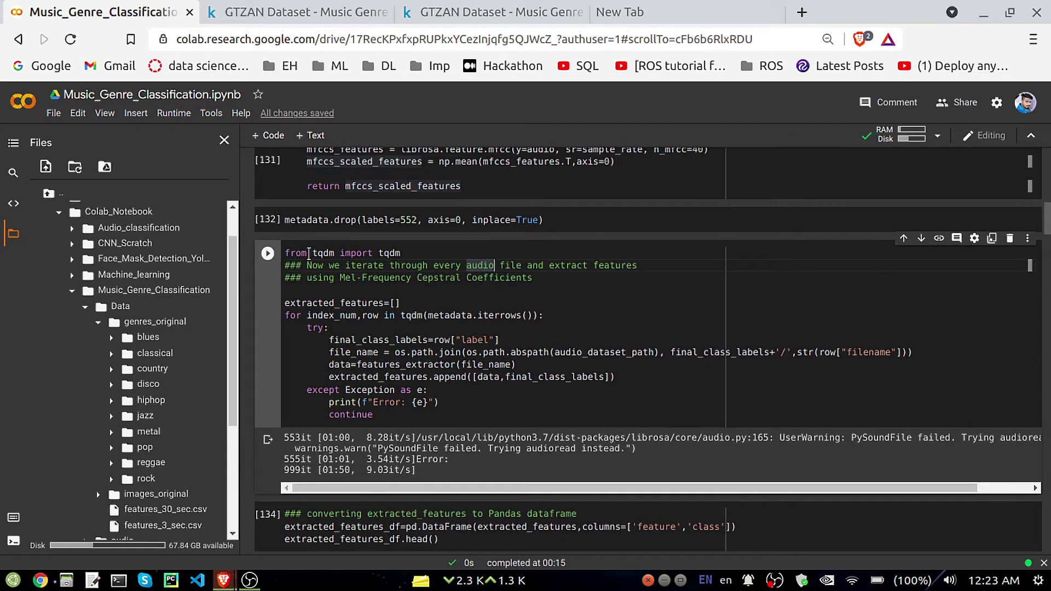
- Walk through the extraction loop, highlighting the tqdm import, metadata.iterrows, label lookup and extracted_features append
left_click_drag(310, 254, 336, 253)
left_click(410, 302)
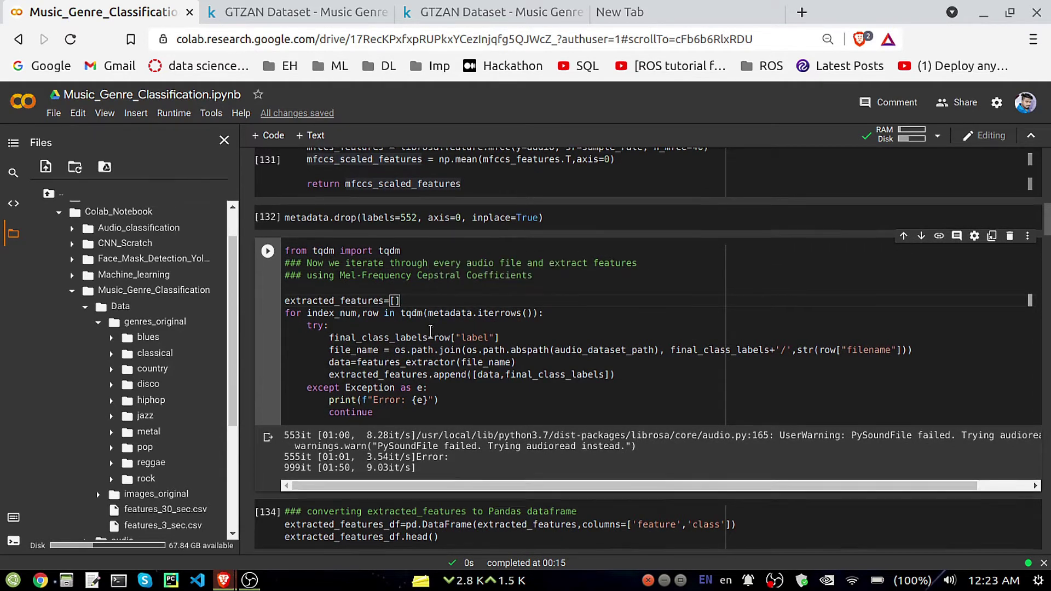
scroll(424, 329, "down", 1)
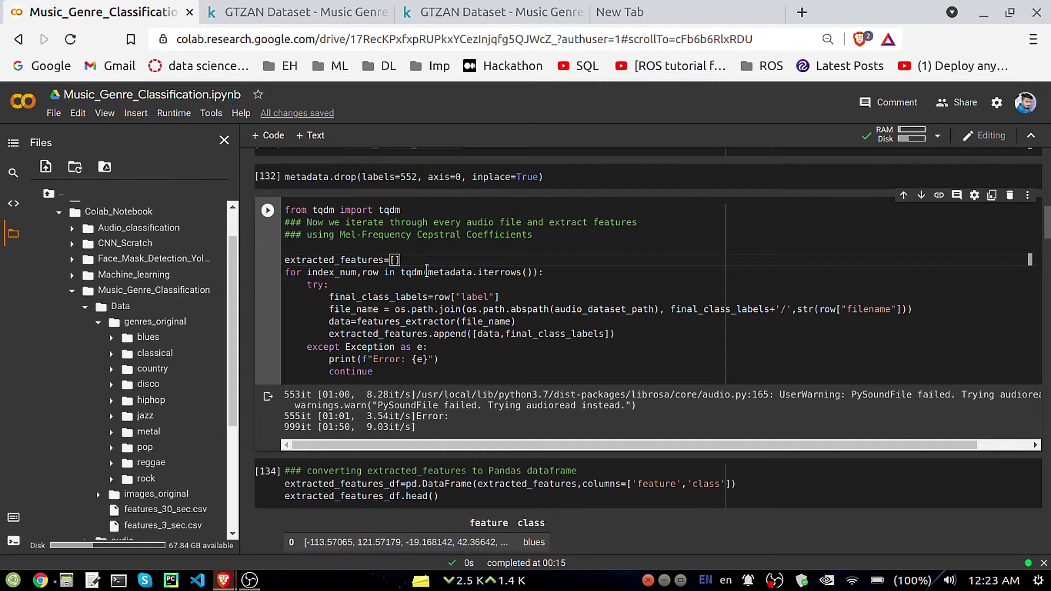
left_click_drag(427, 272, 528, 273)
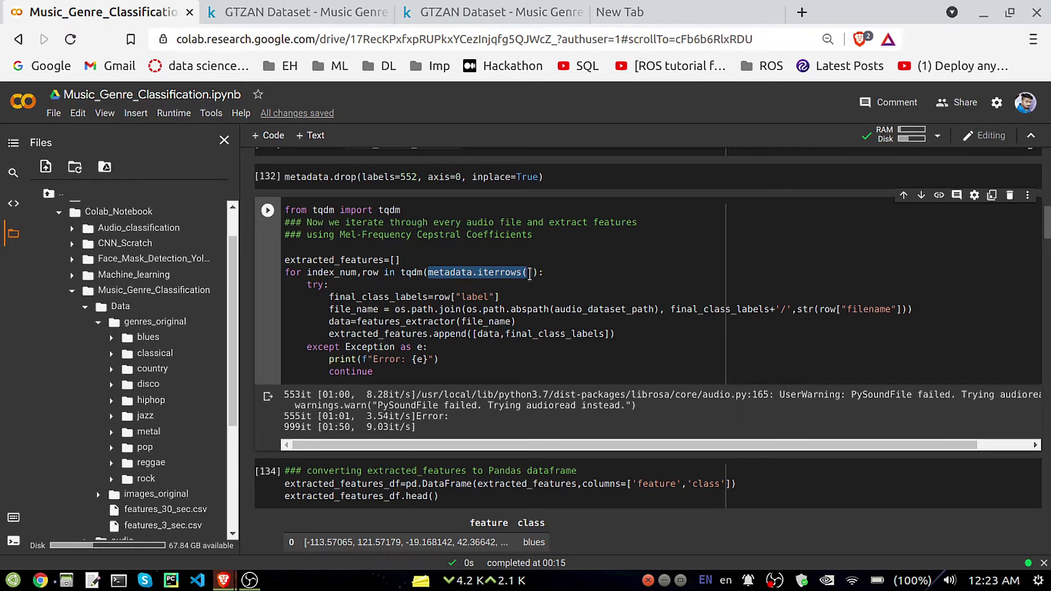
left_click(529, 274)
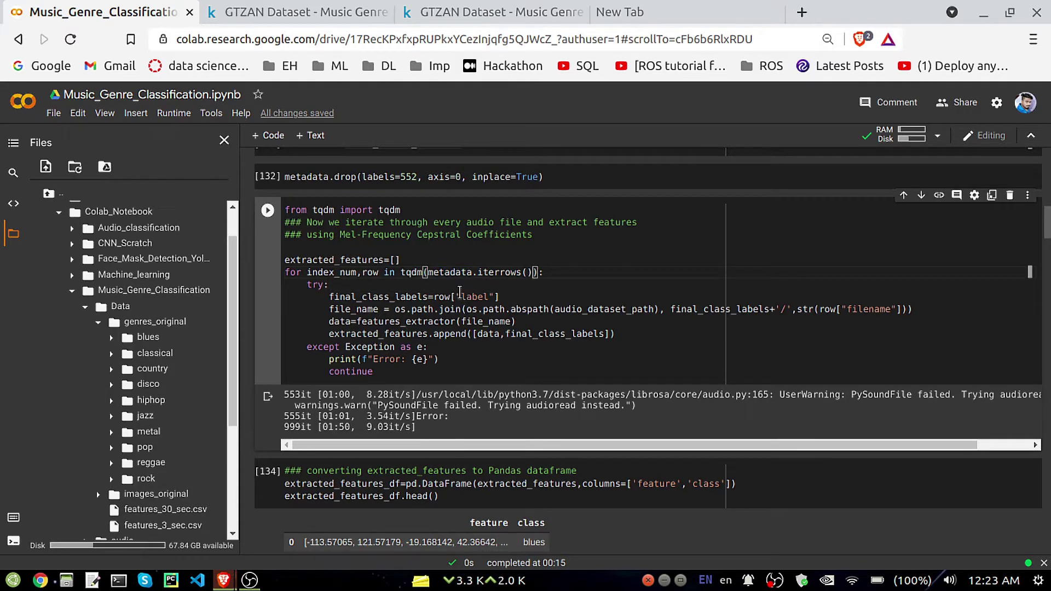
left_click_drag(461, 299, 491, 301)
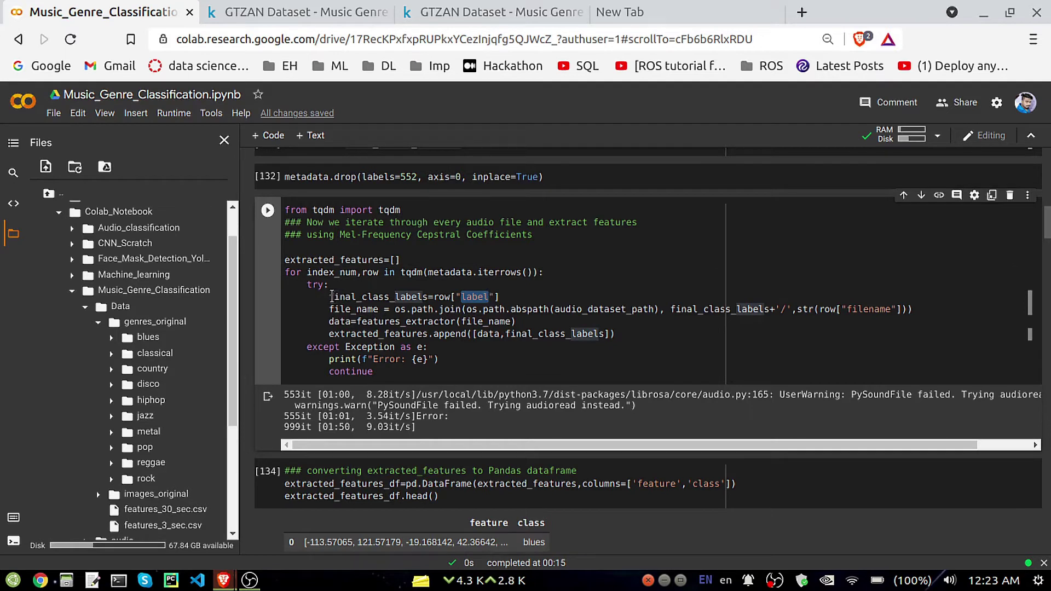
left_click_drag(331, 297, 424, 298)
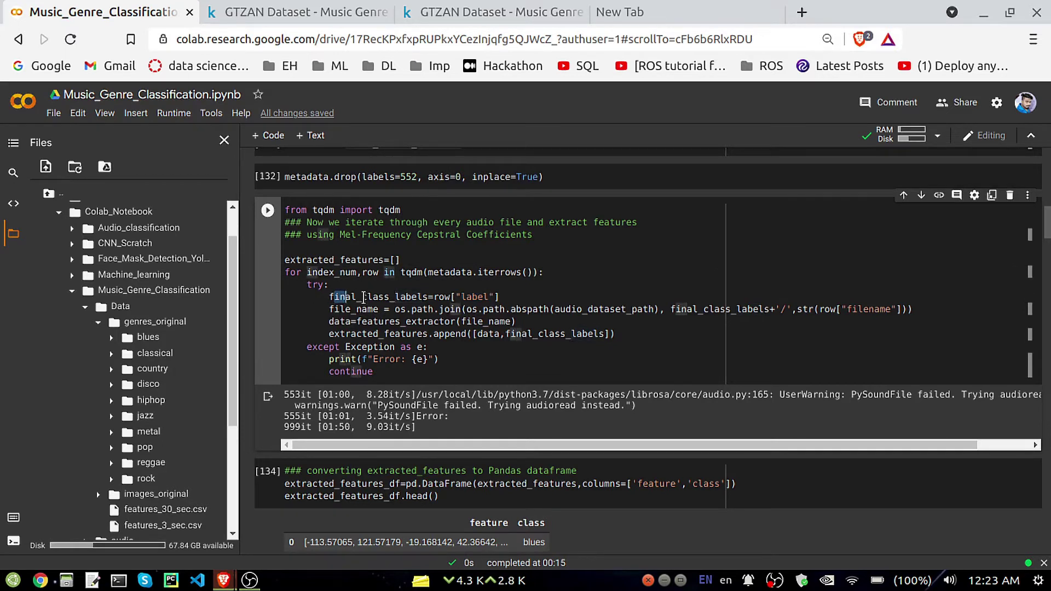
left_click(334, 336)
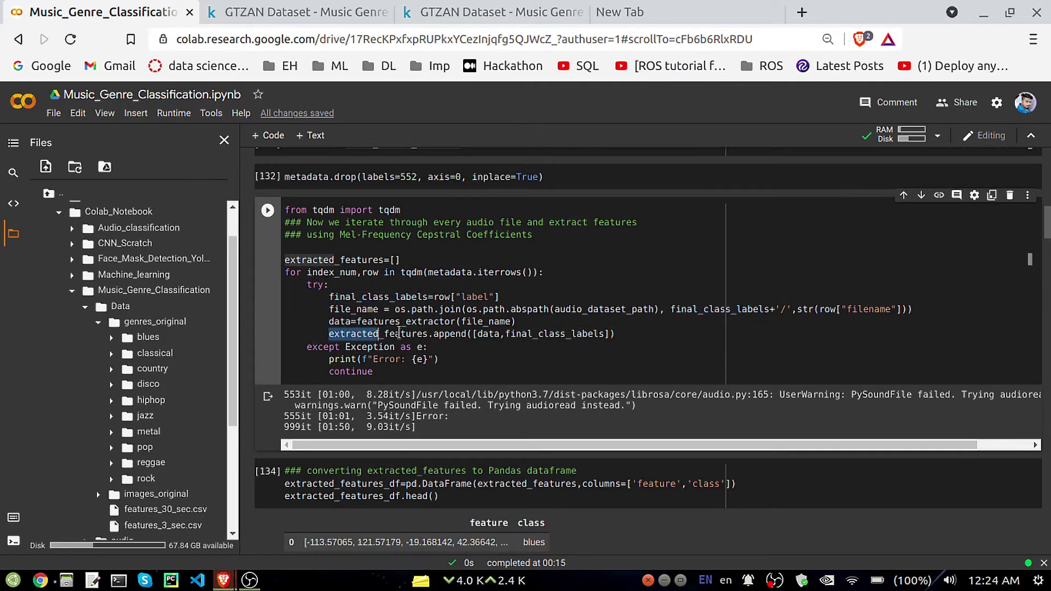
left_click_drag(331, 336, 427, 335)
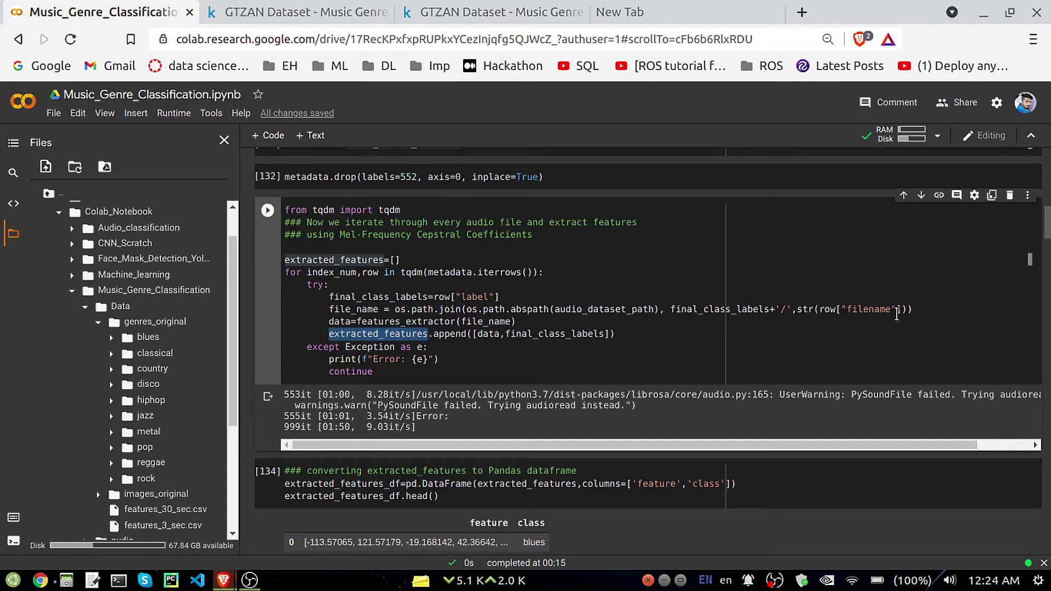
scroll(526, 310, "up", 3)
scroll(526, 310, "up", 3)
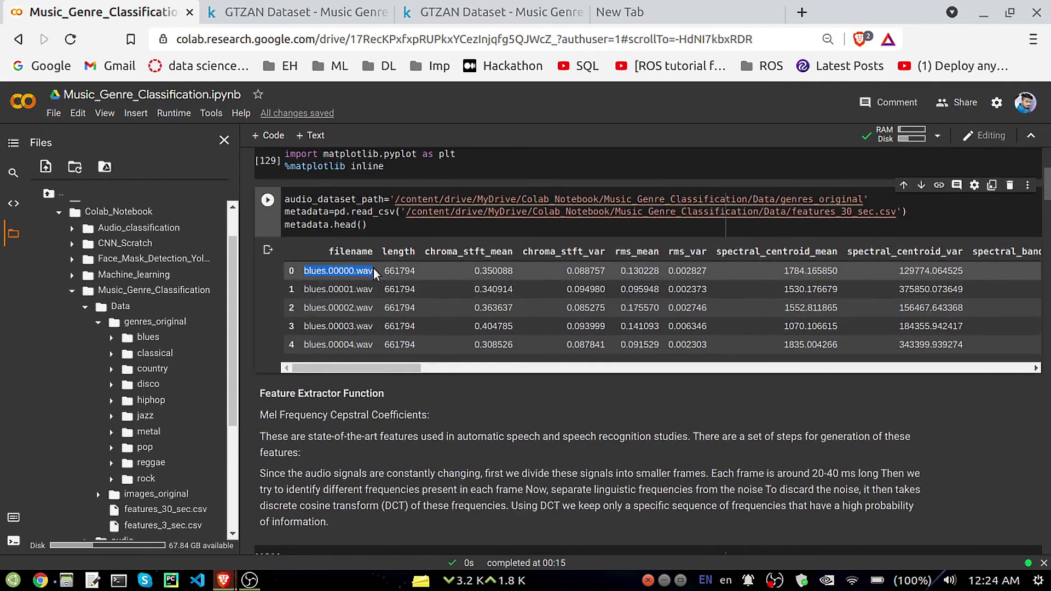
left_click(372, 273)
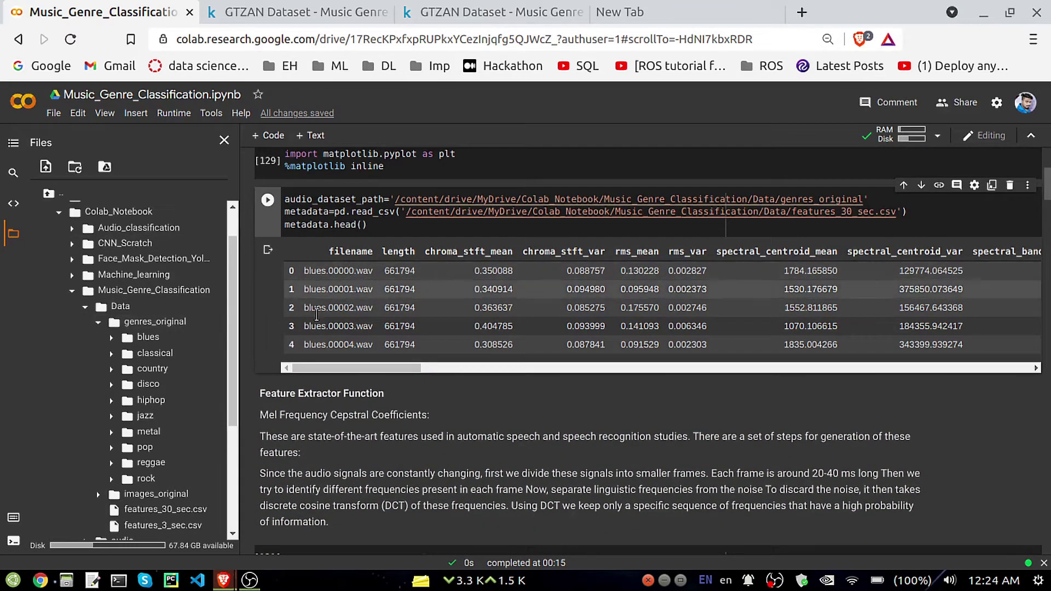
scroll(529, 330, "down", 3)
scroll(529, 330, "down", 2)
scroll(530, 328, "down", 1)
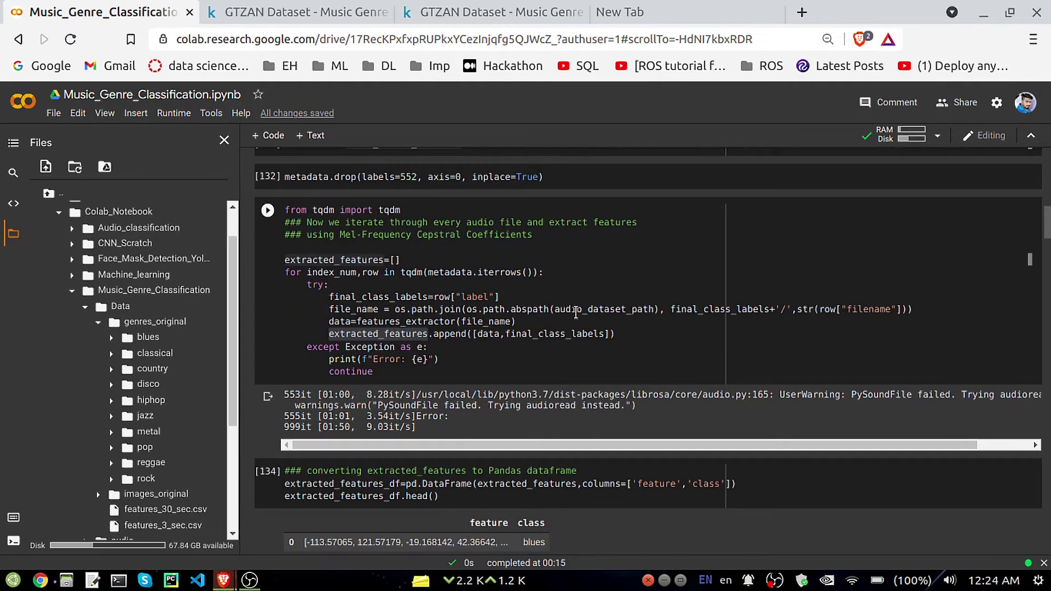
- Highlight final_class_labels in the file path and expand then collapse the blues folder
double_click(378, 334)
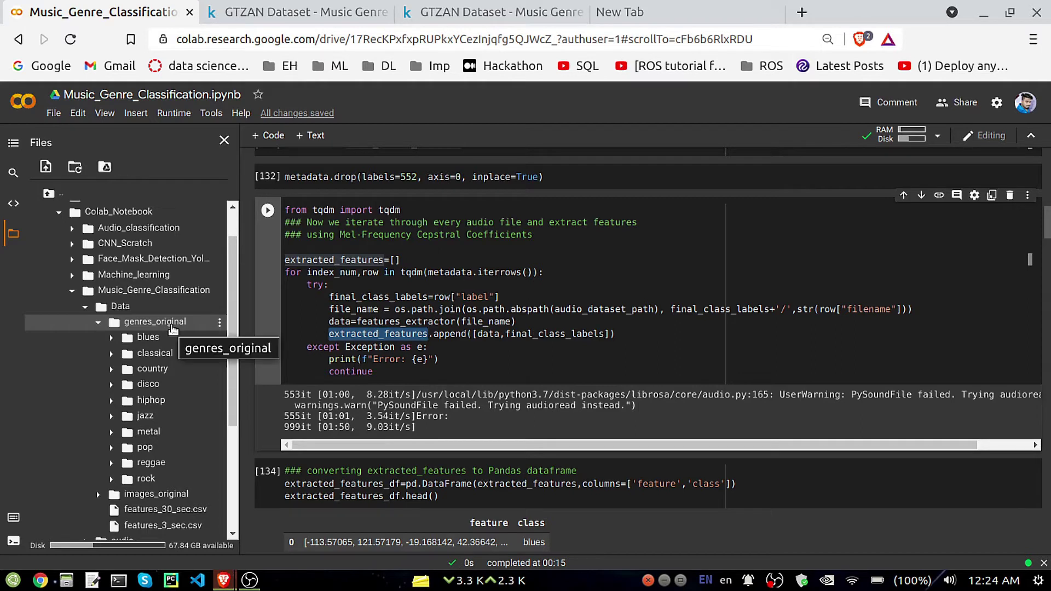
left_click(680, 309)
left_click_drag(680, 310, 772, 310)
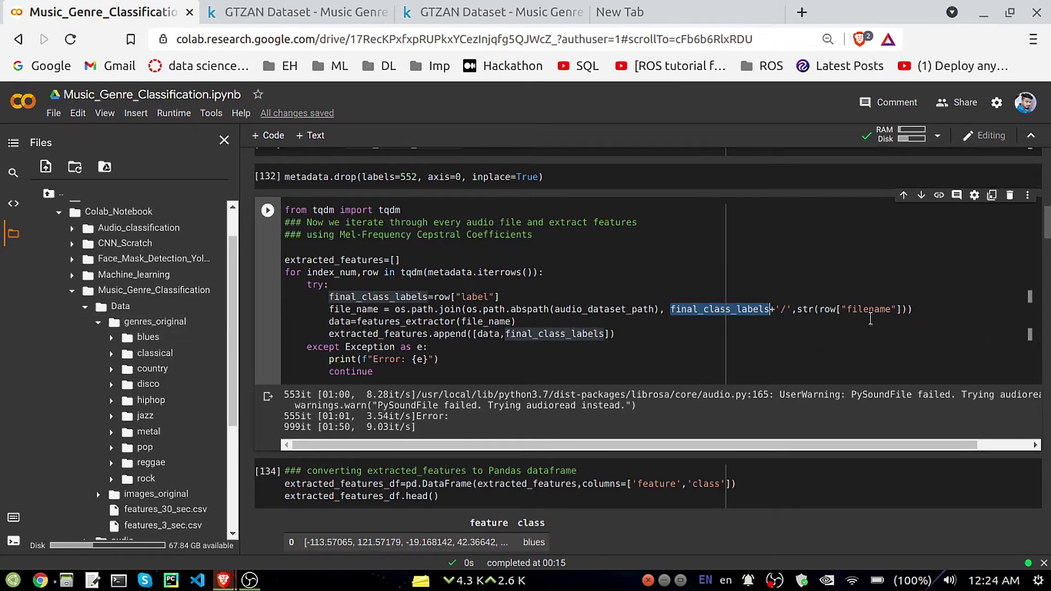
left_click(125, 338)
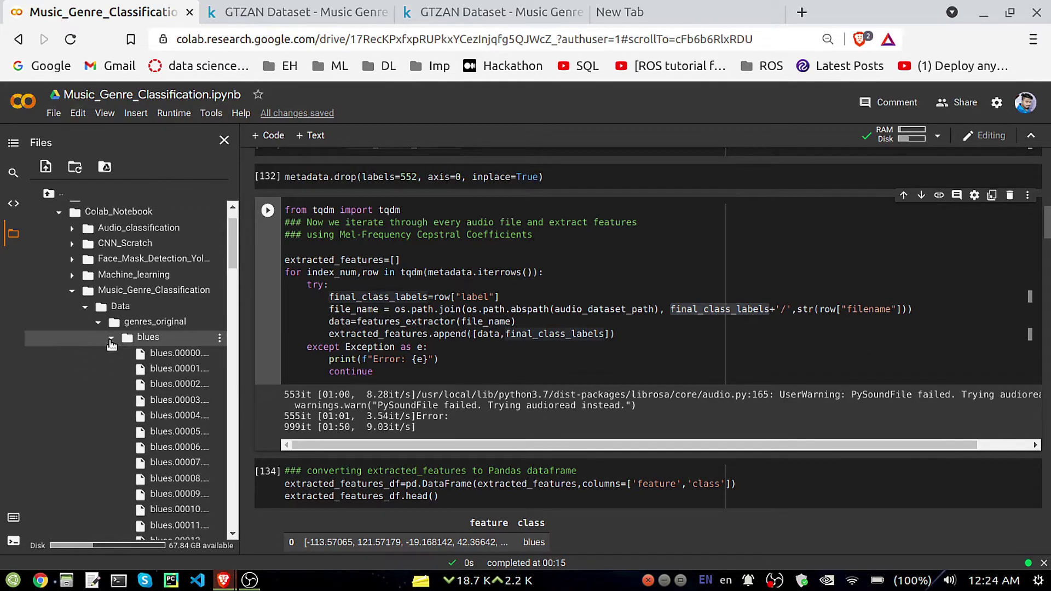
left_click(110, 340)
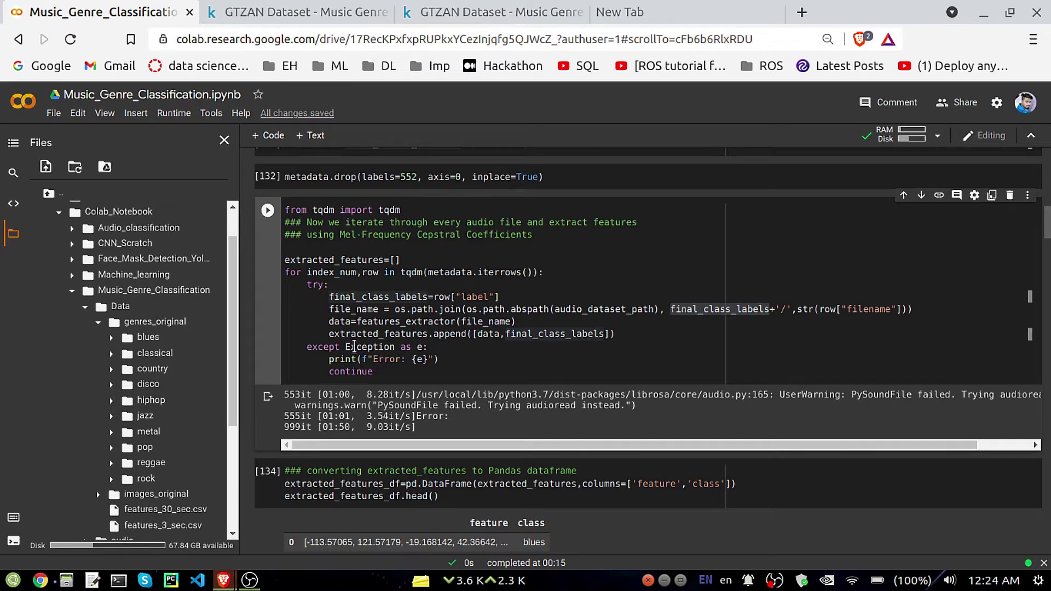
left_click_drag(331, 335, 431, 334)
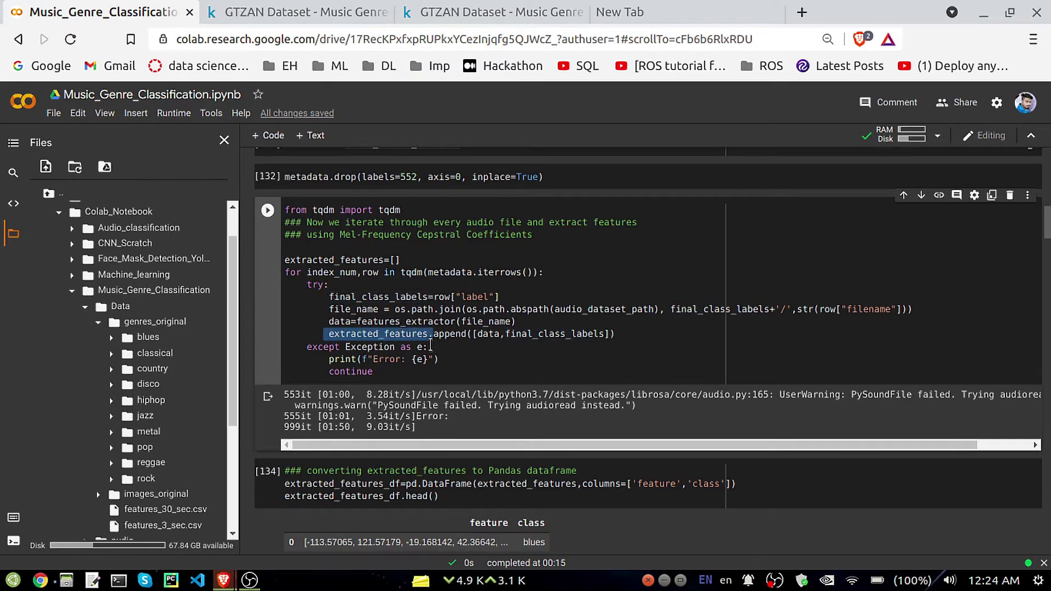
left_click(433, 347)
scroll(433, 347, "down", 3)
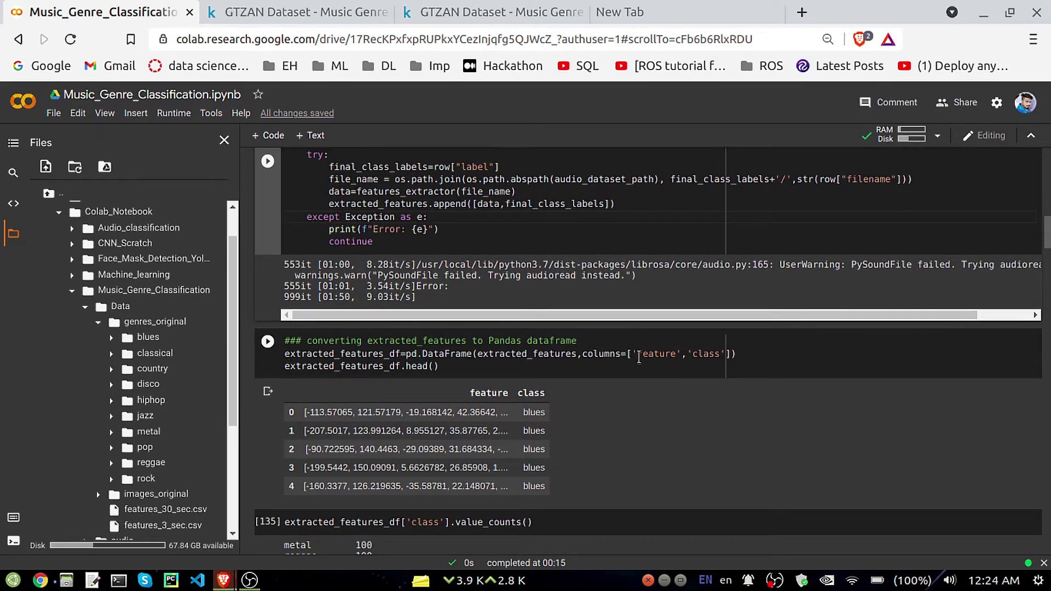
left_click(674, 358)
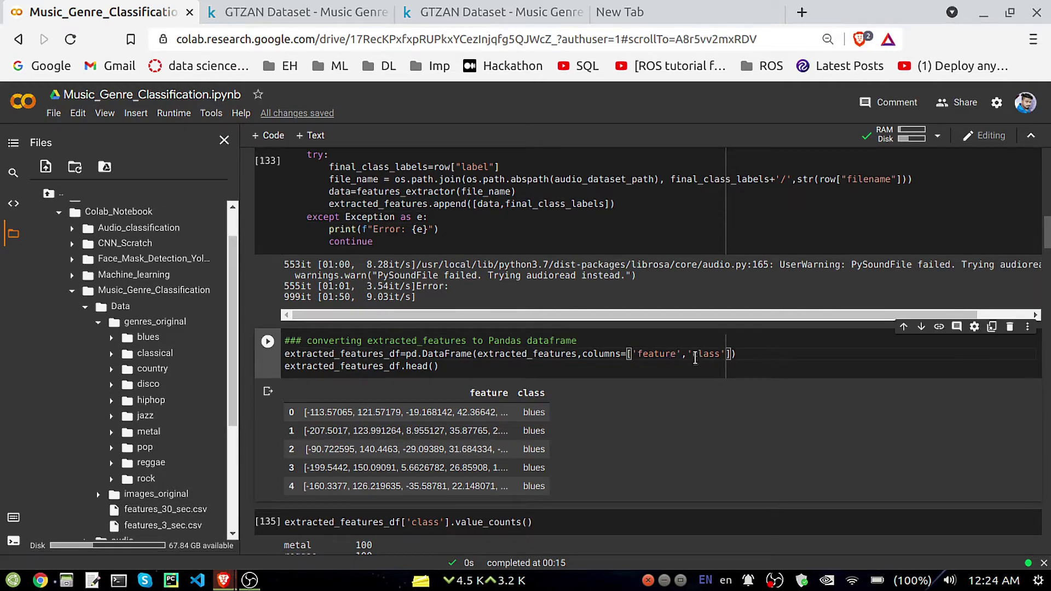
key("Down")
scroll(363, 362, "down", 1)
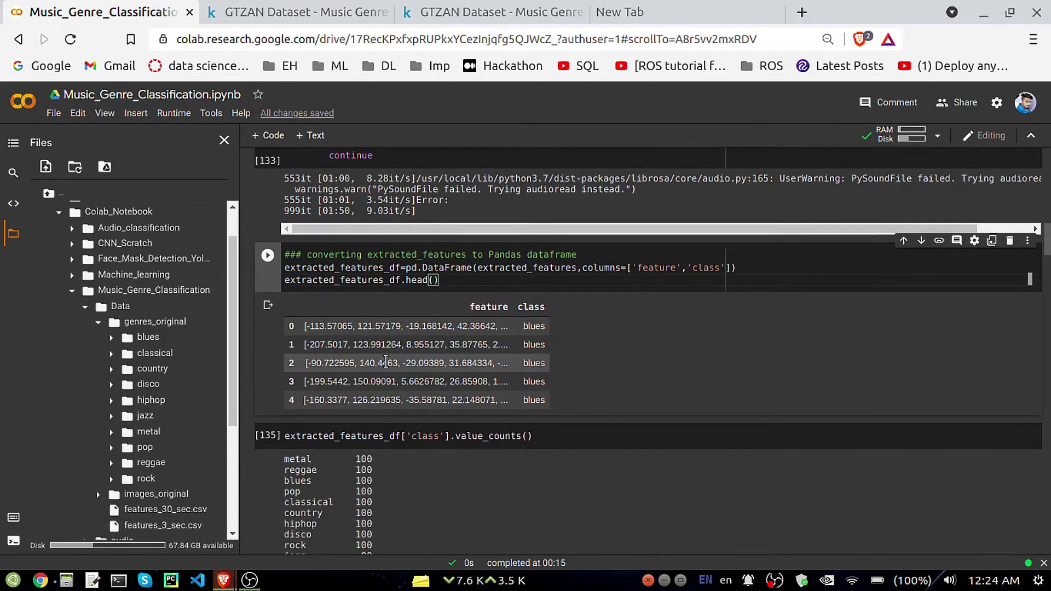
left_click_drag(309, 326, 521, 330)
double_click(534, 328)
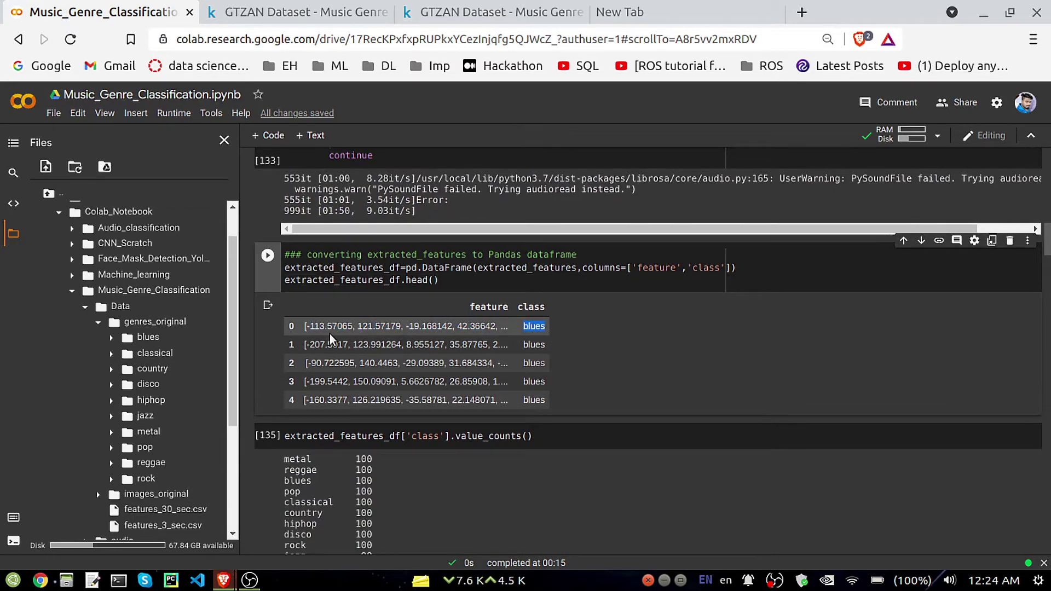
left_click_drag(311, 329, 403, 333)
left_click(403, 333)
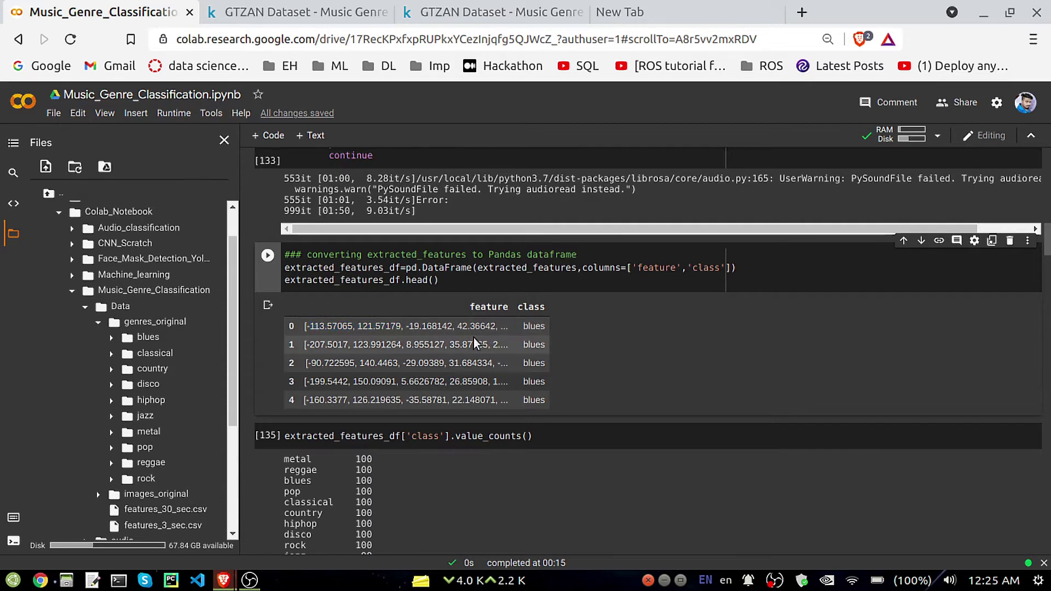
left_click_drag(306, 328, 483, 333)
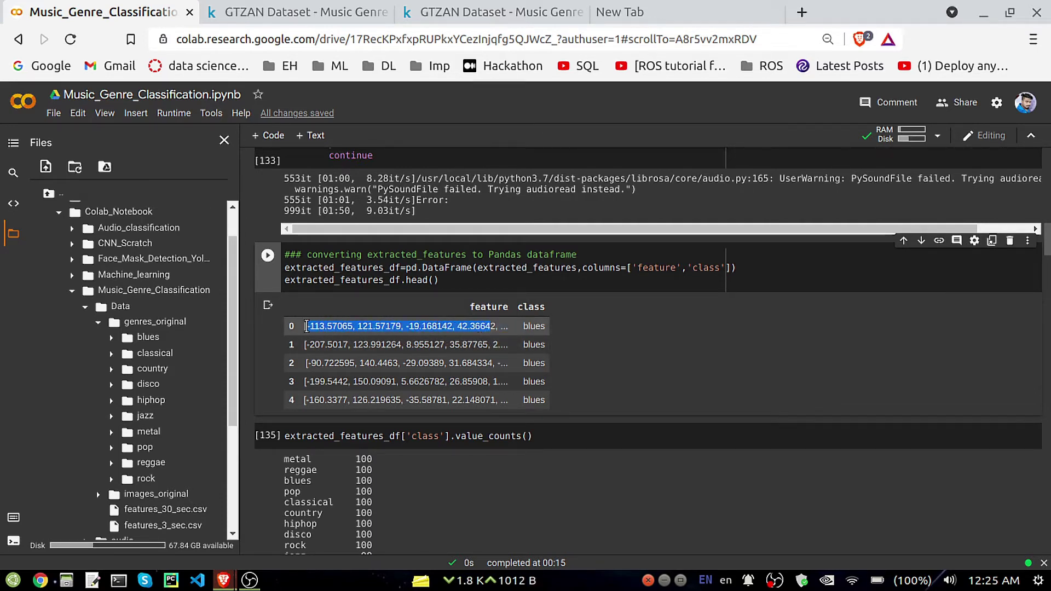
left_click_drag(311, 328, 382, 334)
left_click(380, 339)
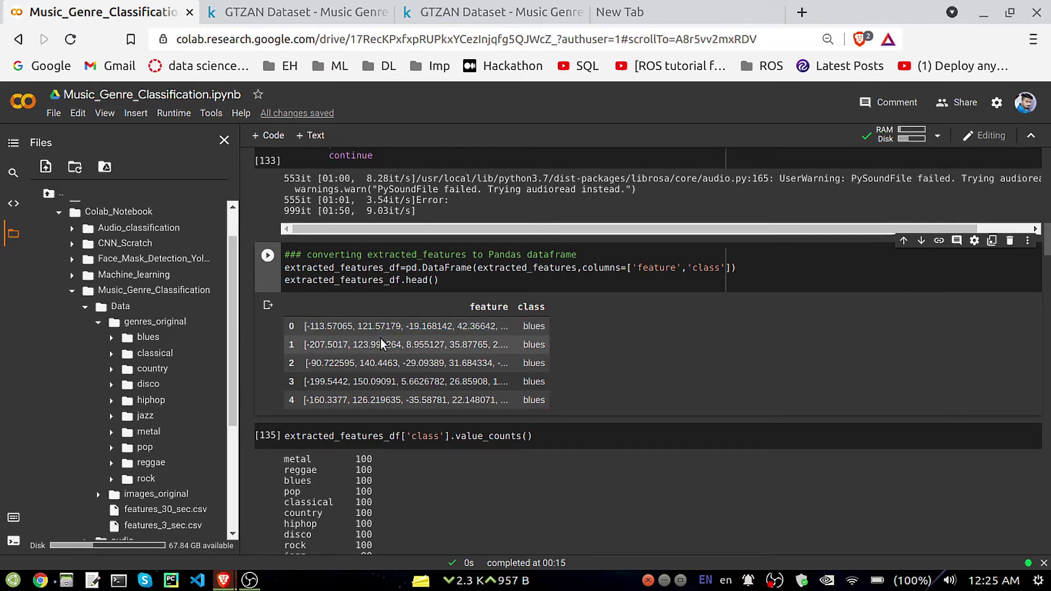
scroll(382, 337, "down", 2)
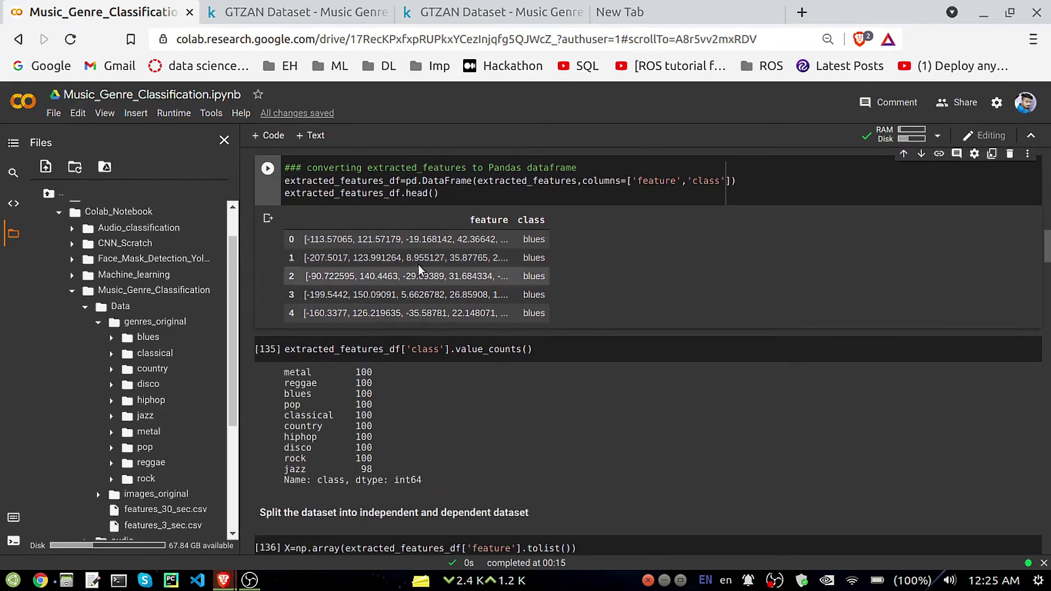
left_click_drag(306, 239, 475, 240)
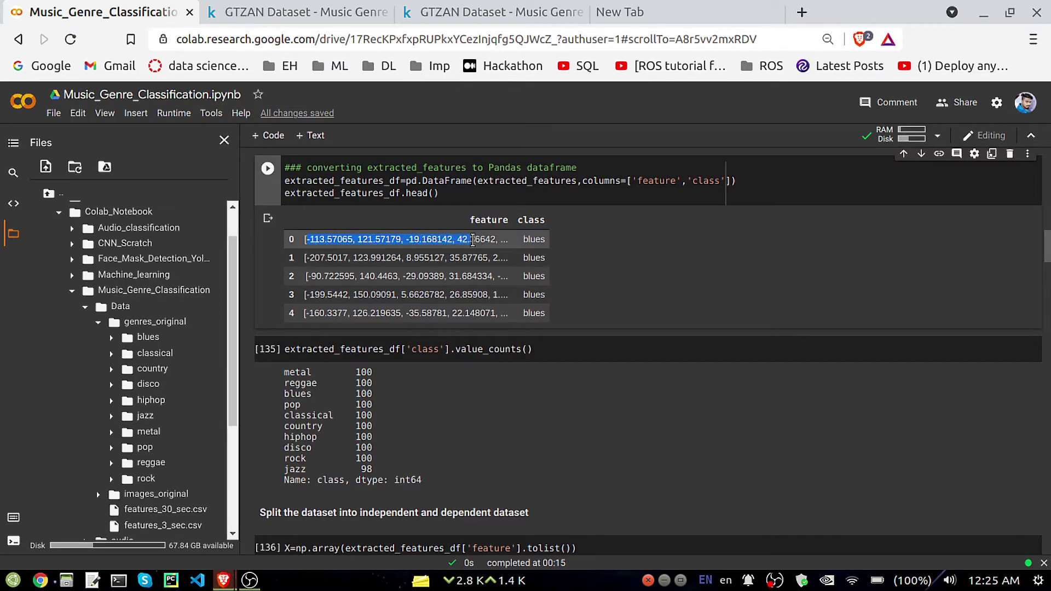
left_click(465, 349)
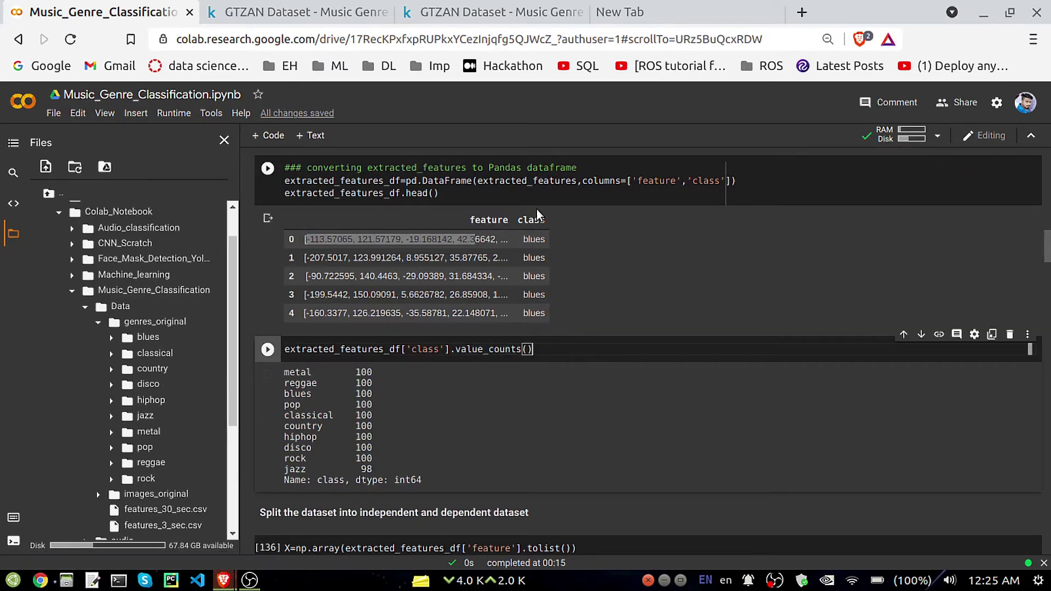
left_click(552, 220)
key("ctrl+a")
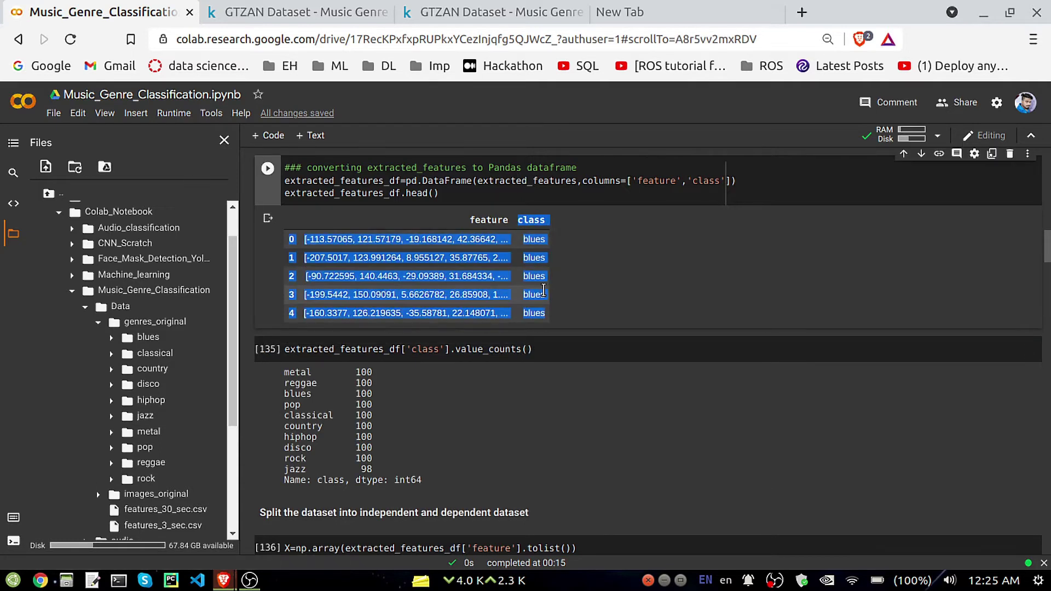
left_click_drag(553, 222, 525, 220)
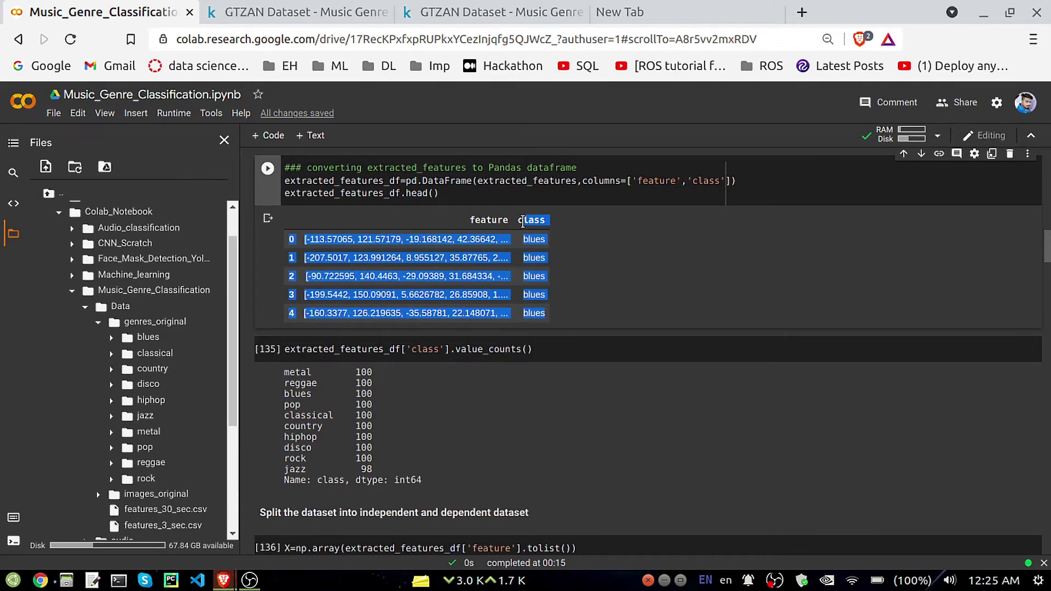
left_click(537, 349)
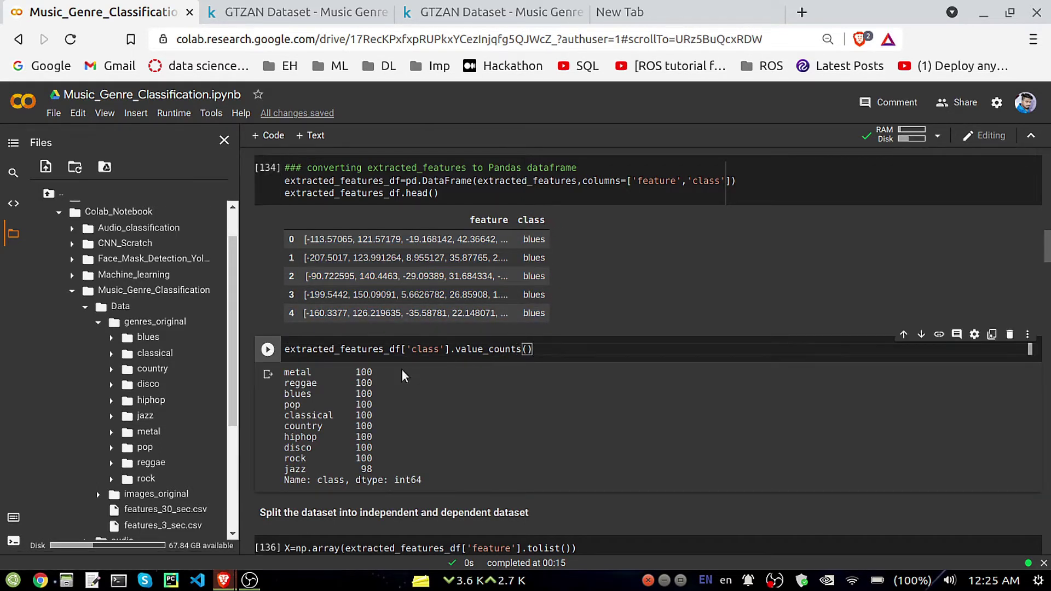
scroll(400, 371, "down", 2)
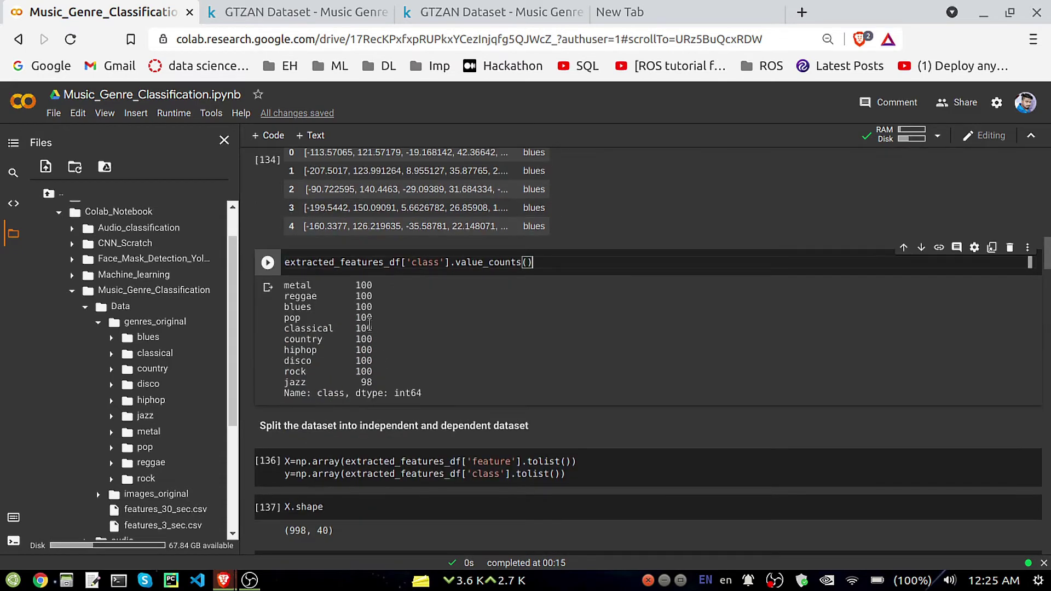
double_click(362, 383)
left_click(374, 393)
scroll(374, 383, "up", 1)
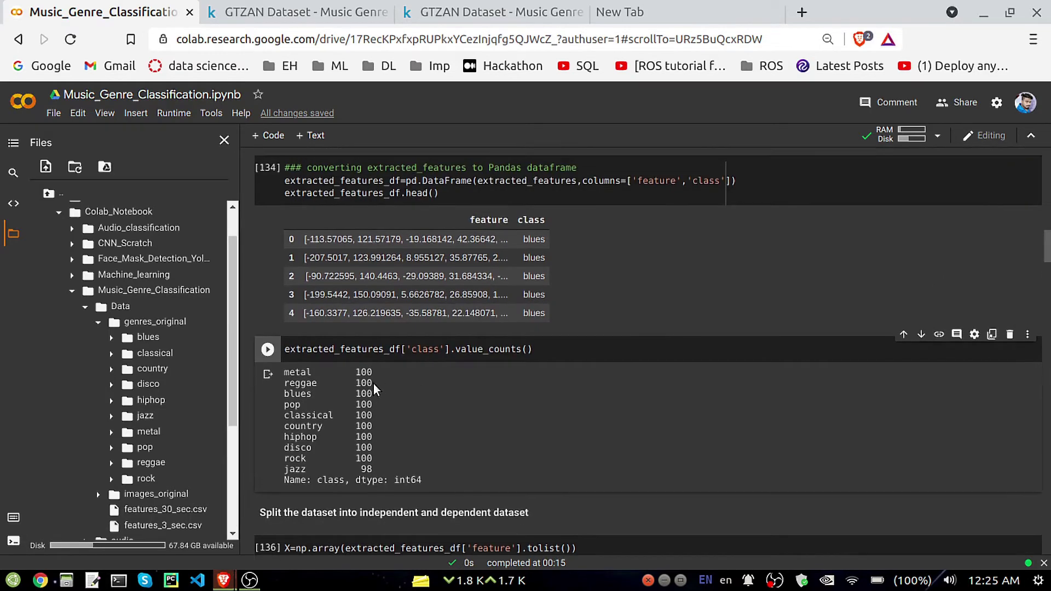
scroll(374, 384, "up", 2)
scroll(374, 384, "up", 2)
scroll(373, 384, "up", 1)
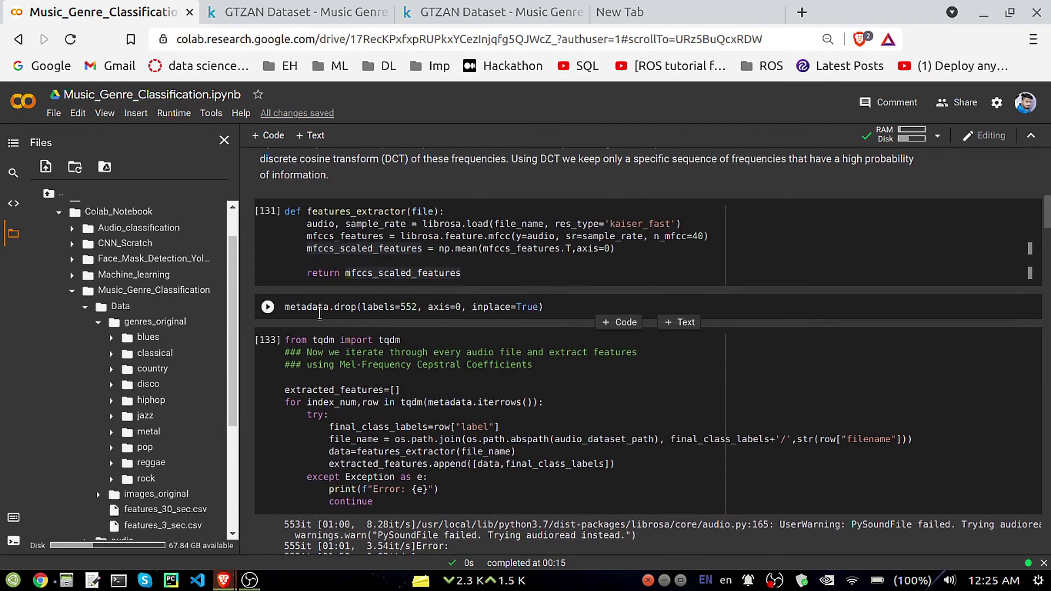
- Comment out the metadata.drop line for row 552 and rerun the cell
left_click_drag(547, 306, 283, 309)
key("ctrl+slash")
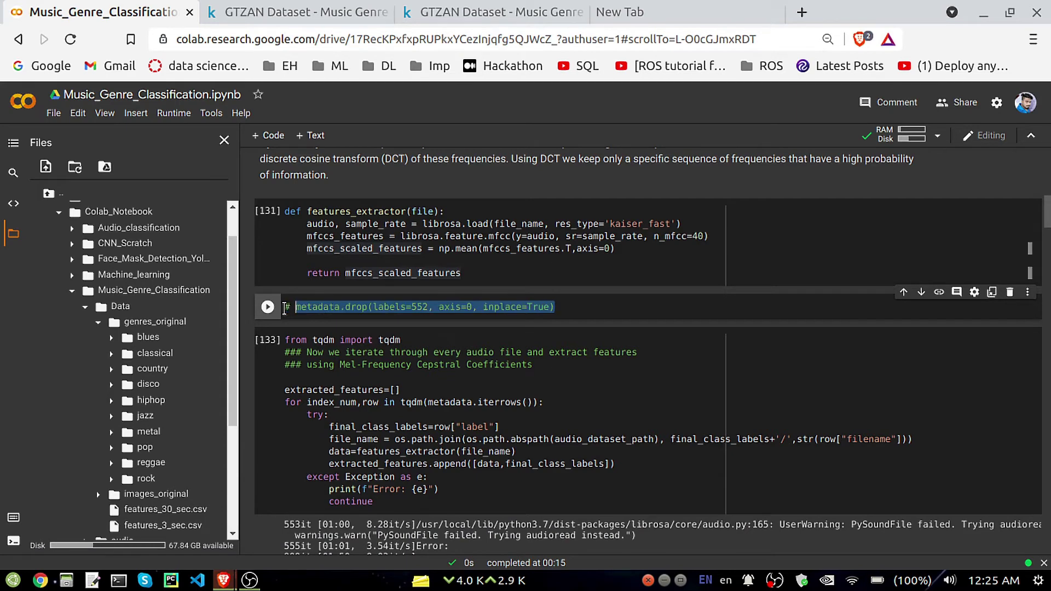
key("shift+Return")
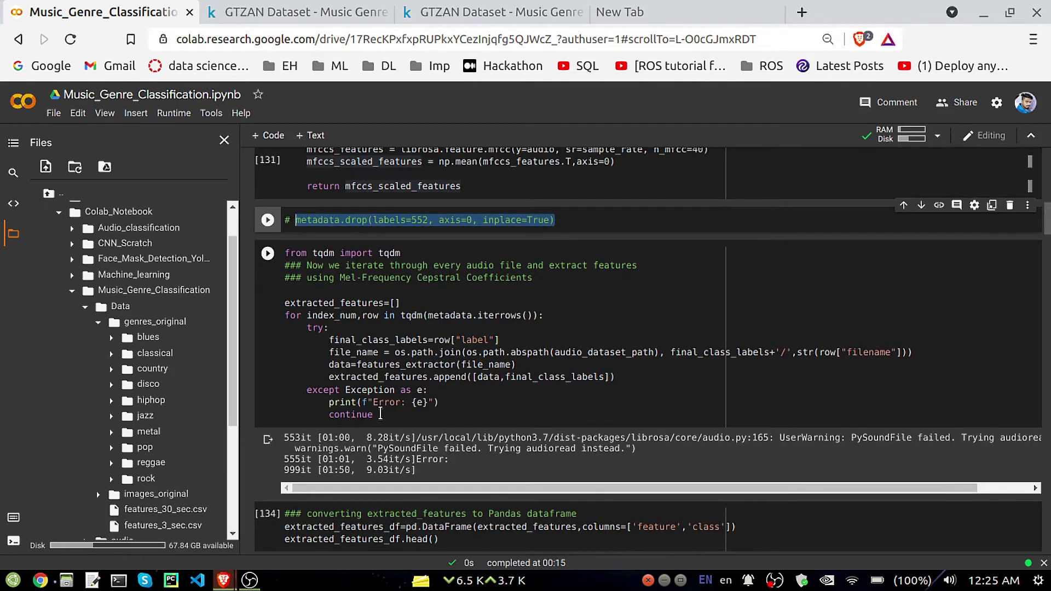
- Review the try block inside the feature extraction loop
left_click_drag(375, 415, 333, 345)
key("Right")
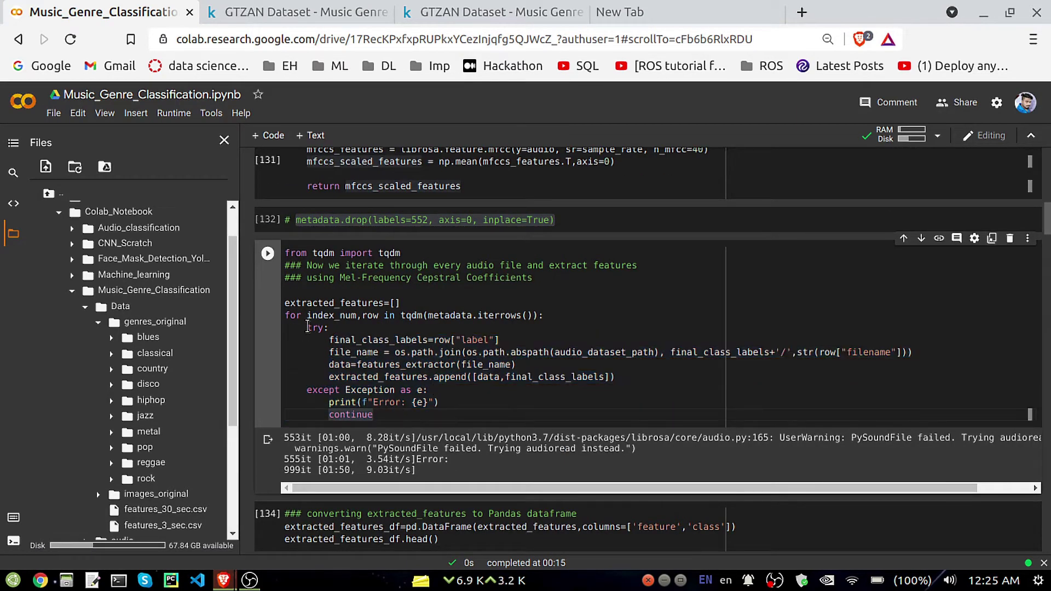
left_click(307, 328)
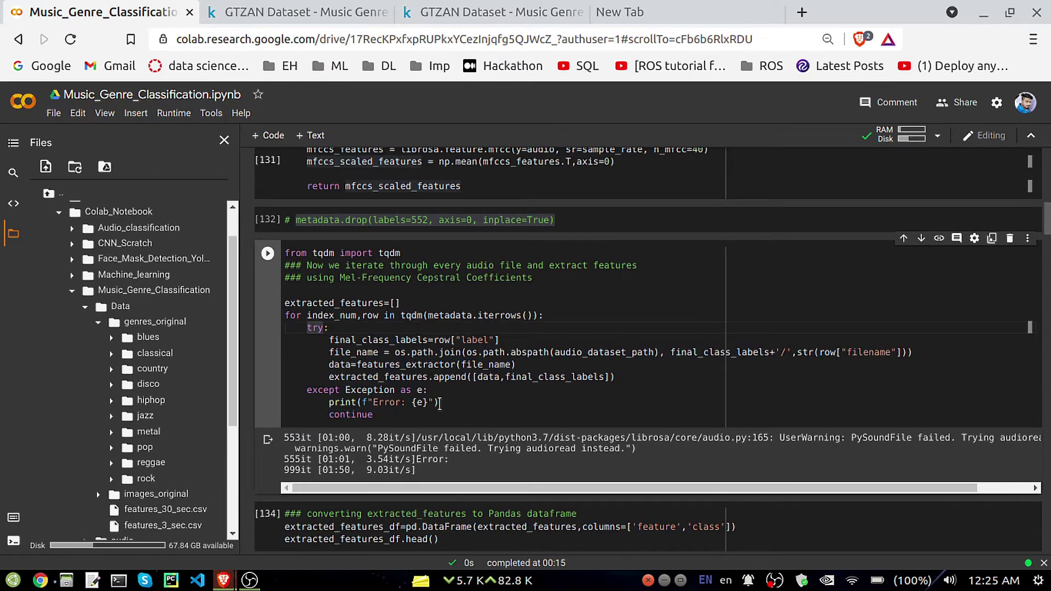
scroll(452, 404, "down", 3)
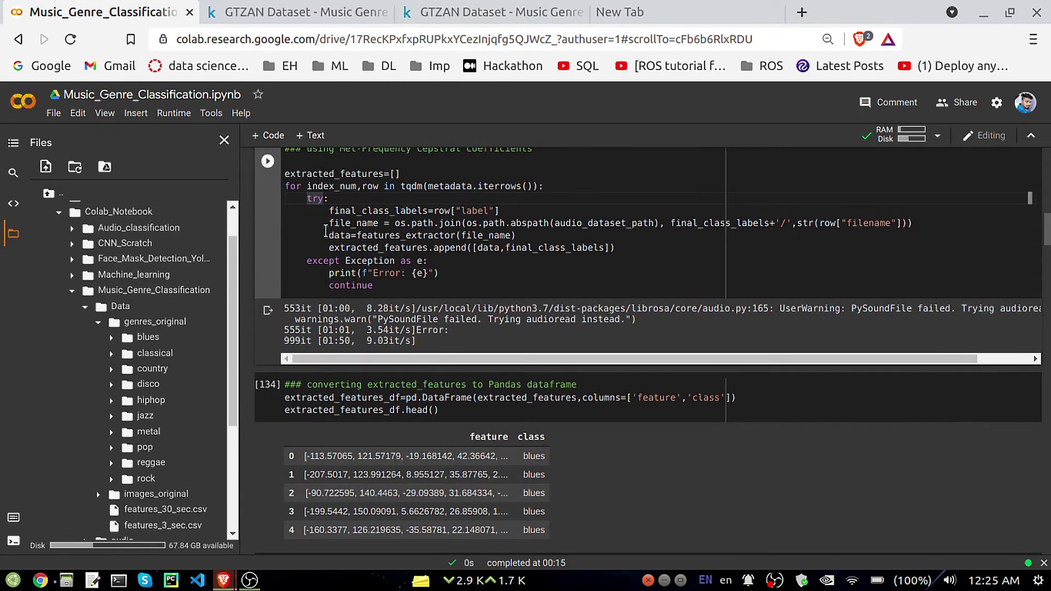
scroll(412, 290, "up", 3)
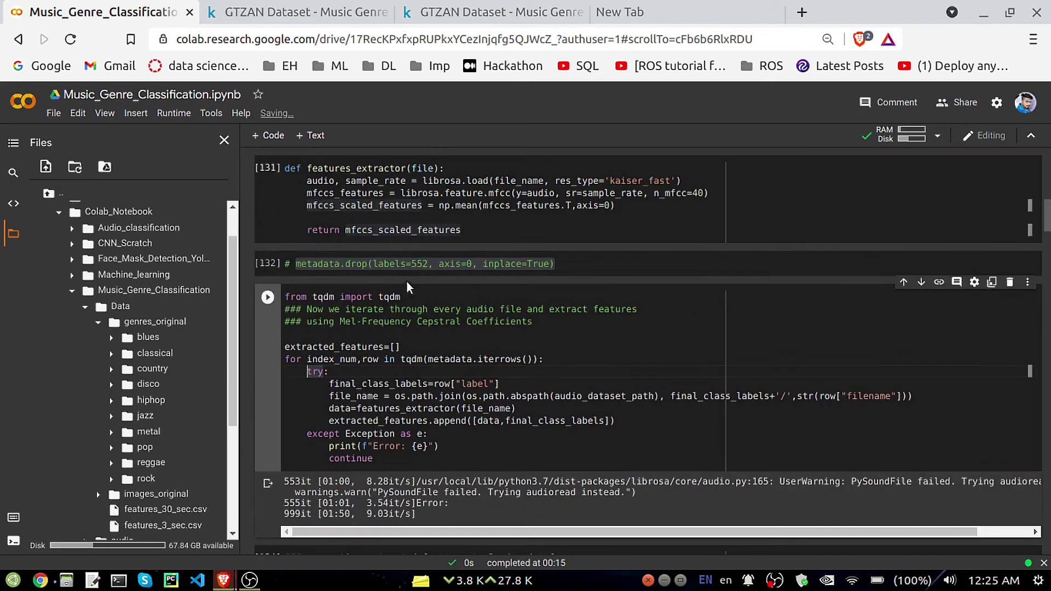
left_click(561, 264)
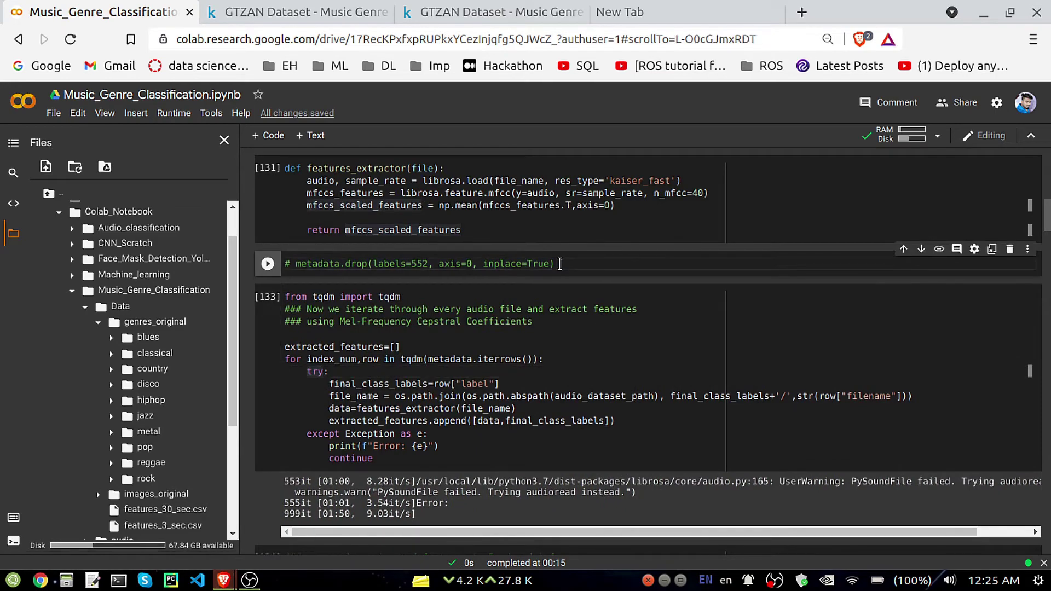
scroll(534, 296, "down", 2)
scroll(501, 316, "down", 3)
scroll(481, 313, "down", 1)
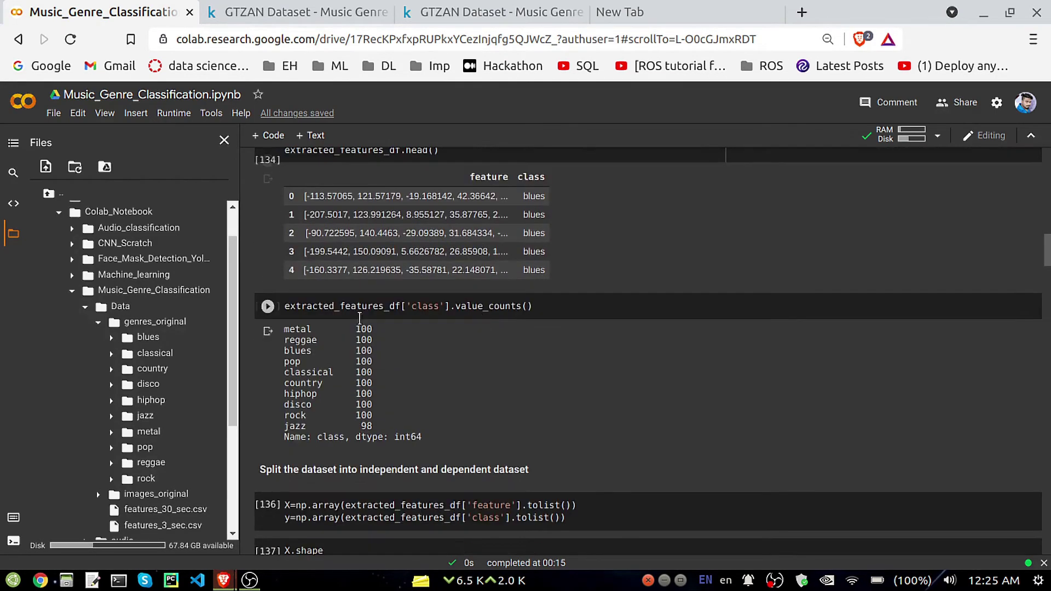
scroll(508, 323, "down", 3)
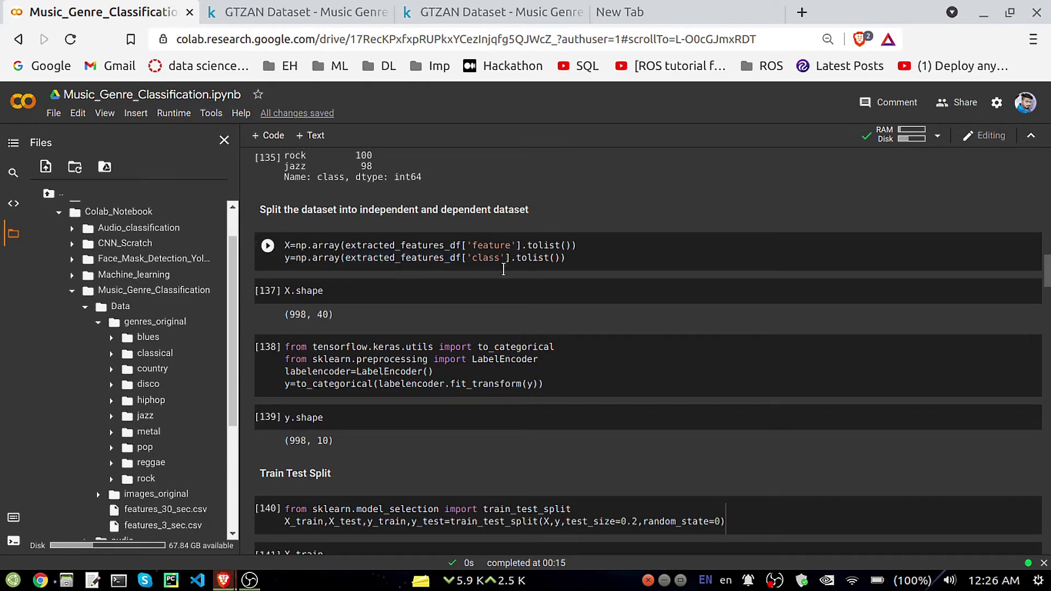
left_click(268, 246)
left_click(328, 291)
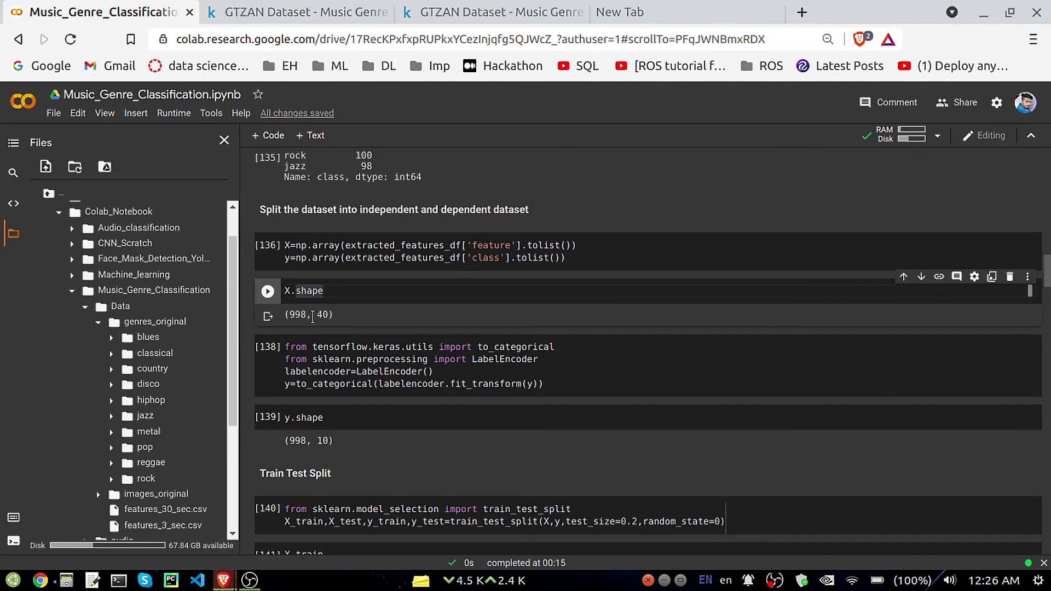
left_click(340, 359)
scroll(358, 359, "down", 1)
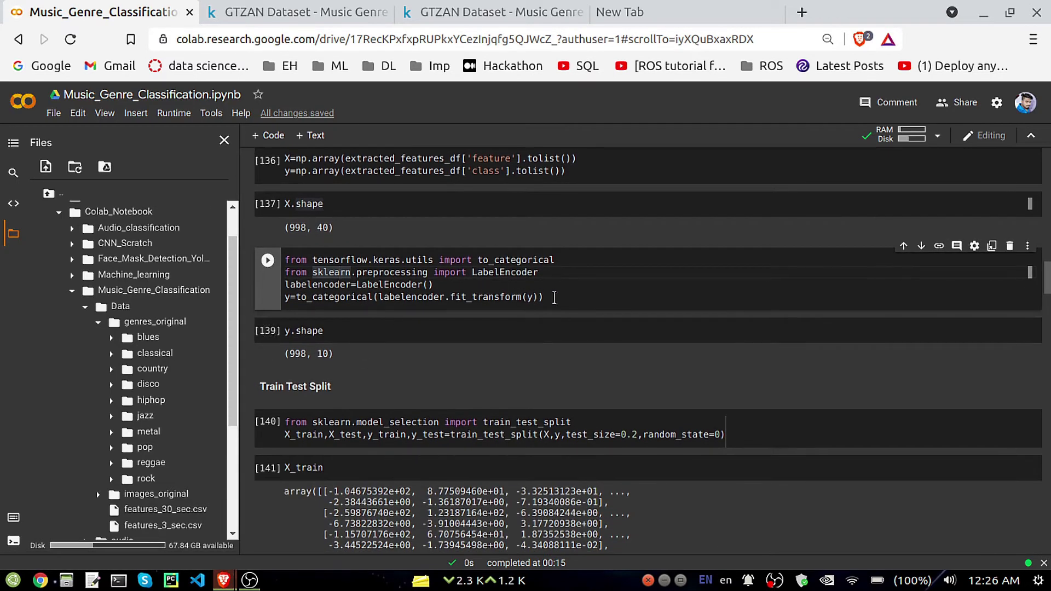
left_click_drag(554, 297, 280, 286)
left_click(360, 334)
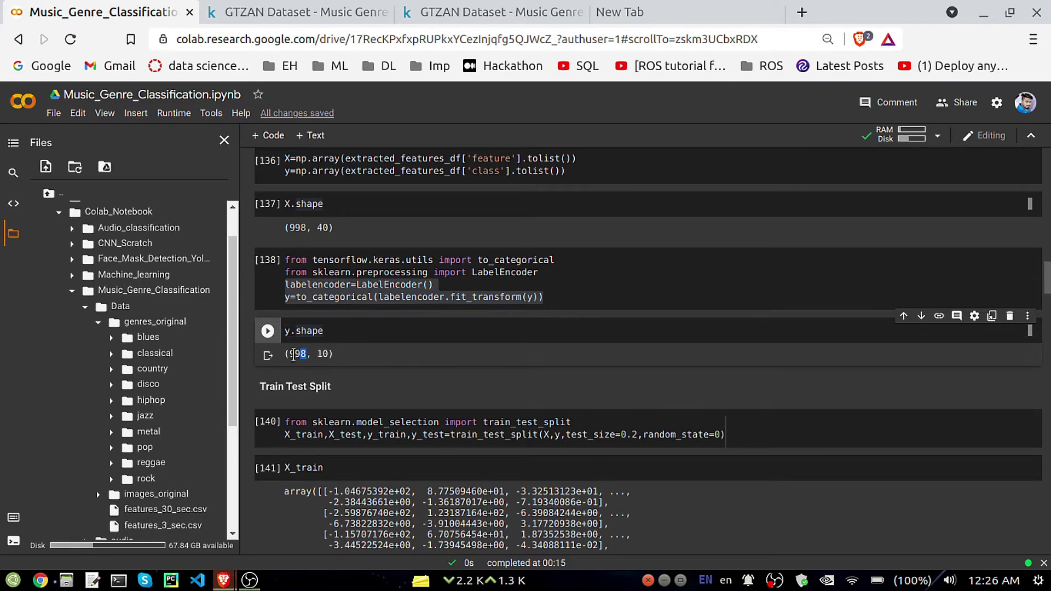
double_click(294, 356)
double_click(323, 354)
scroll(369, 369, "down", 2)
left_click(555, 294)
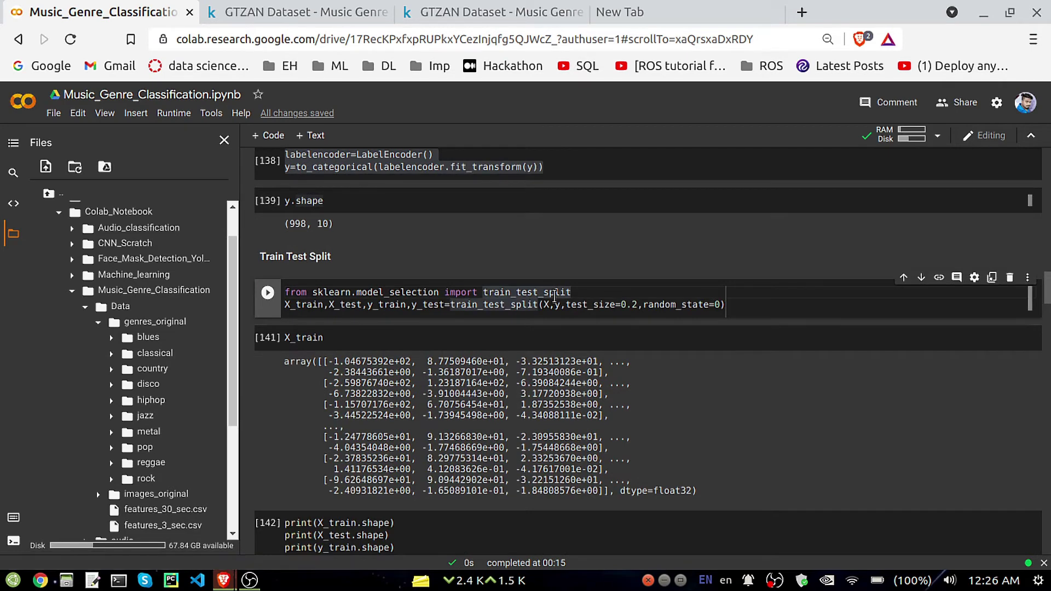
mouse_move(527, 293)
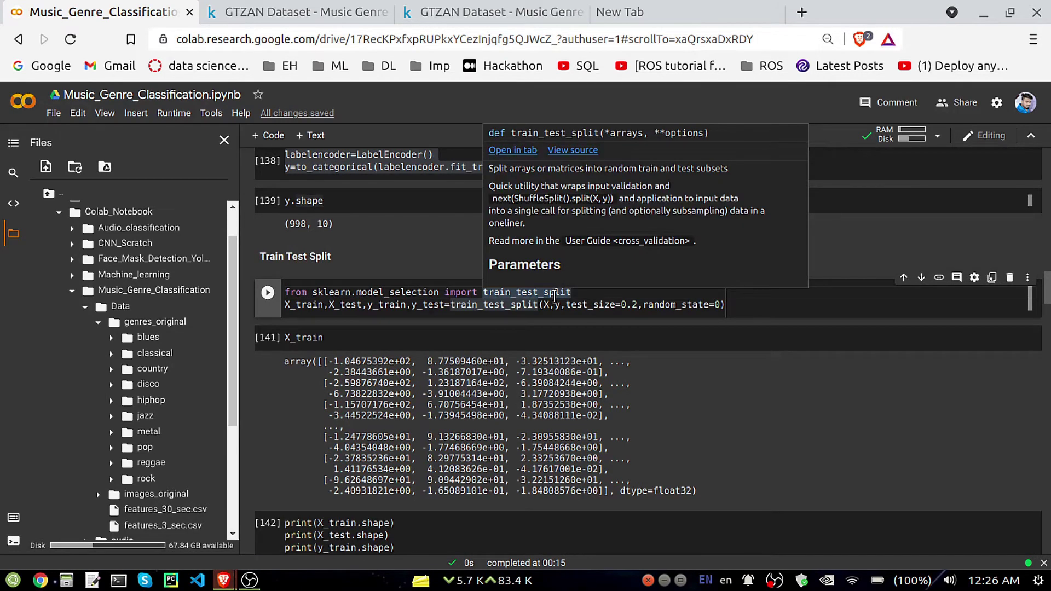
left_click(402, 337)
scroll(319, 300, "down", 2)
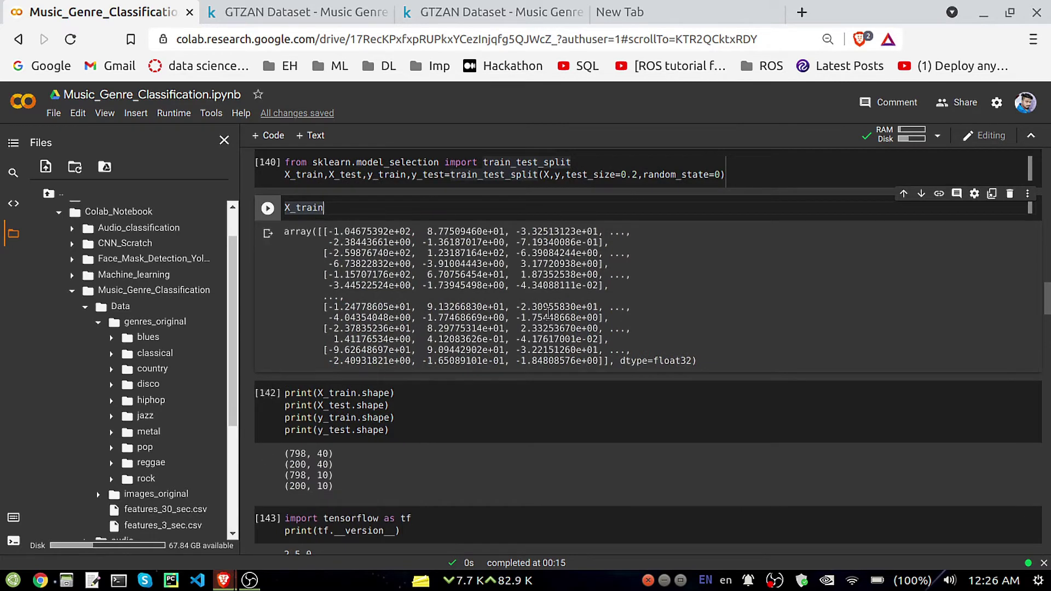
scroll(331, 339, "down", 2)
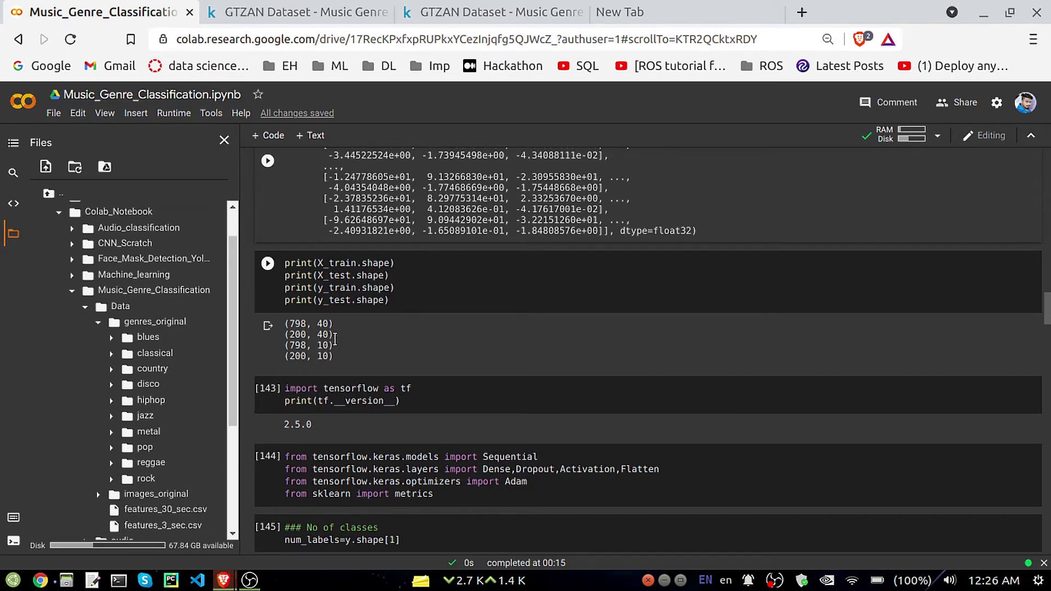
scroll(365, 311, "down", 2)
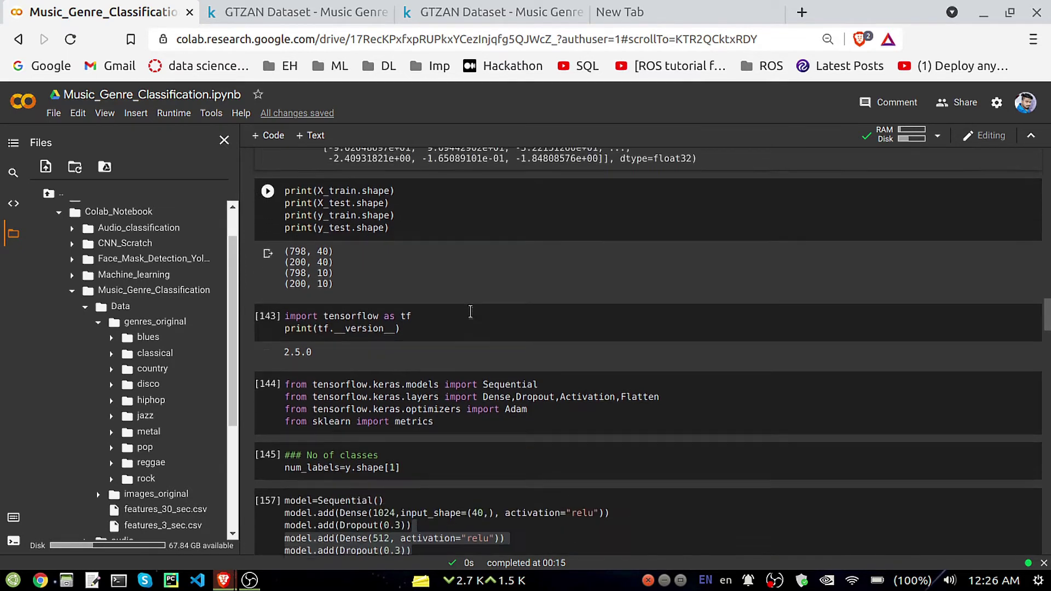
scroll(402, 229, "down", 1)
left_click(426, 228)
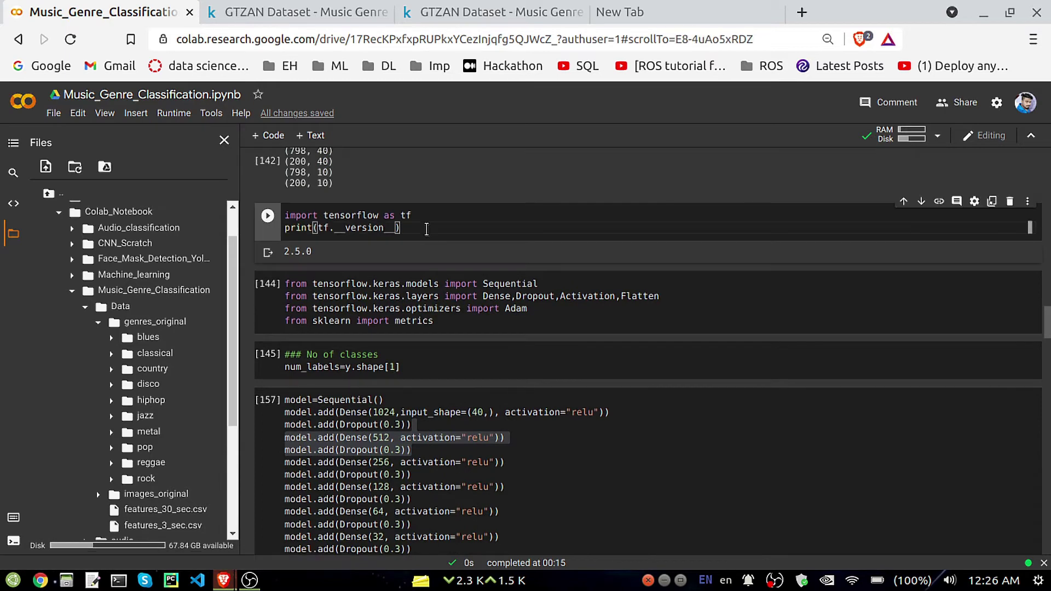
left_click_drag(426, 229, 286, 212)
left_click(427, 228)
left_click_drag(313, 251, 283, 253)
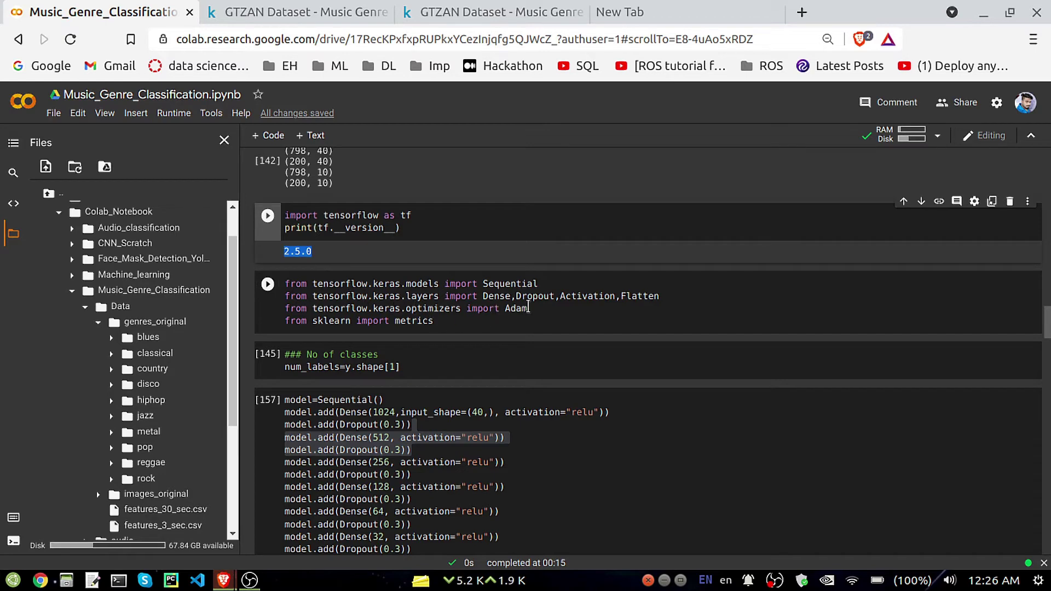
left_click_drag(564, 284, 484, 284)
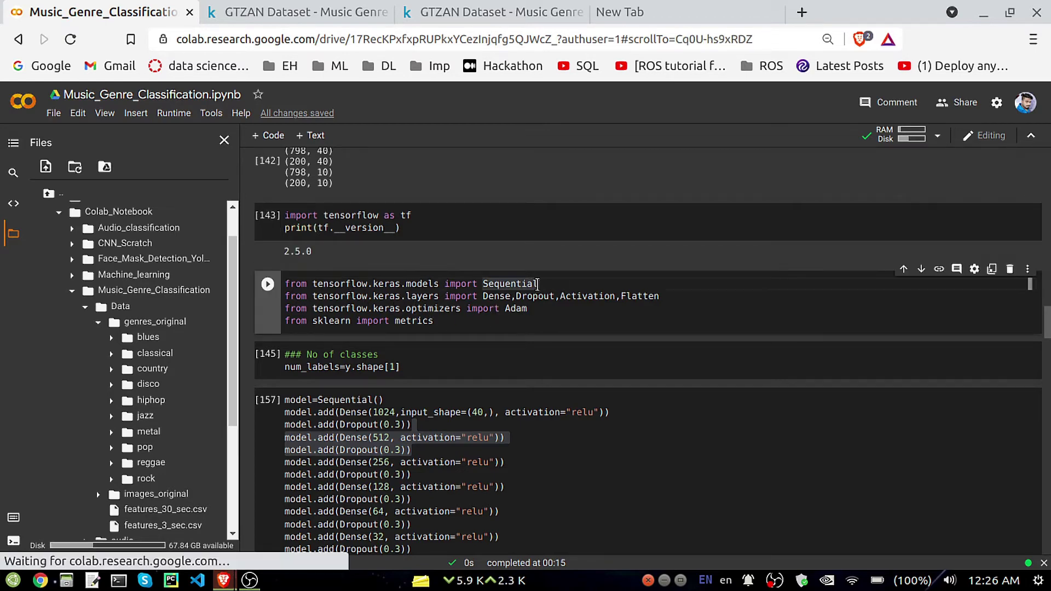
double_click(483, 284)
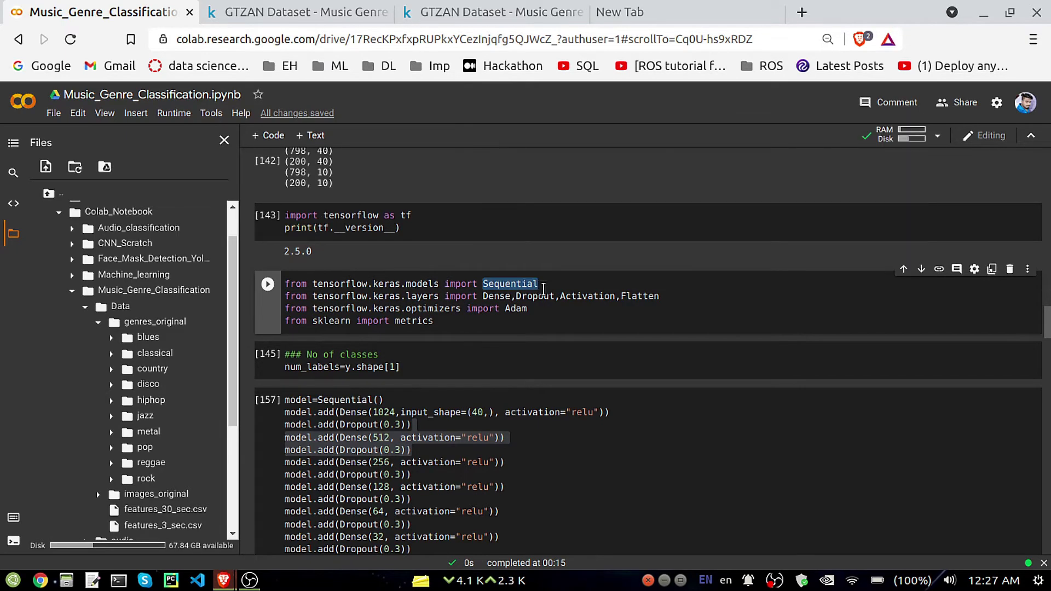
left_click(544, 290)
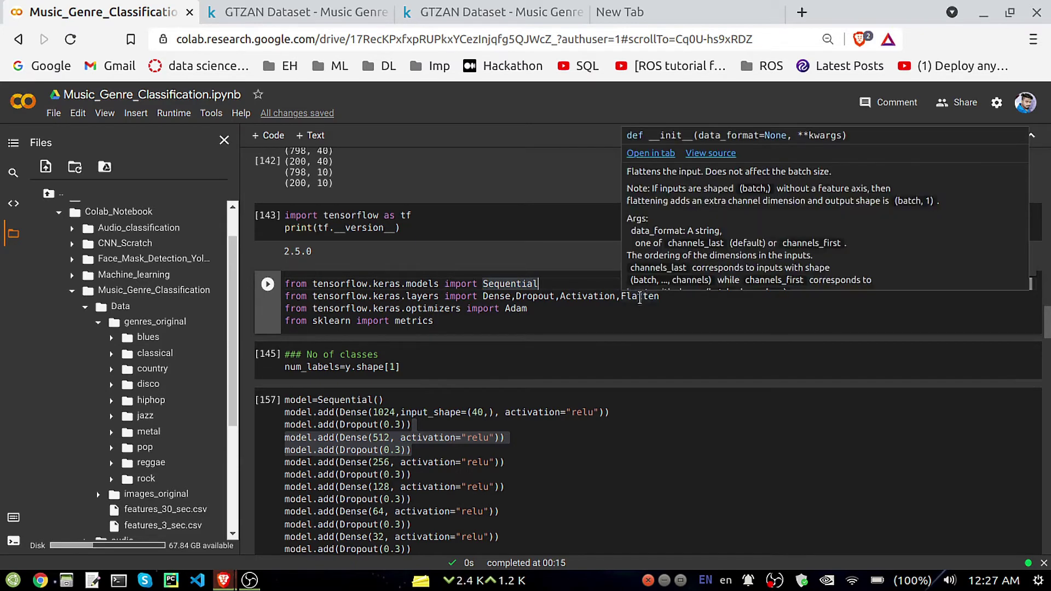
left_click(483, 298)
left_click(527, 295)
left_click(566, 296)
left_click(631, 296)
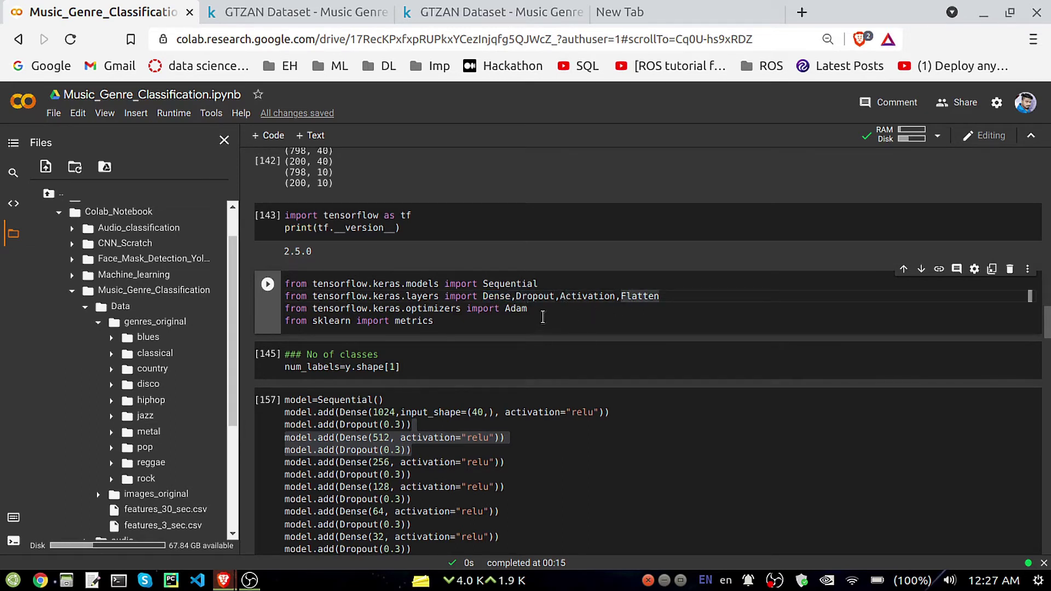
left_click(536, 310)
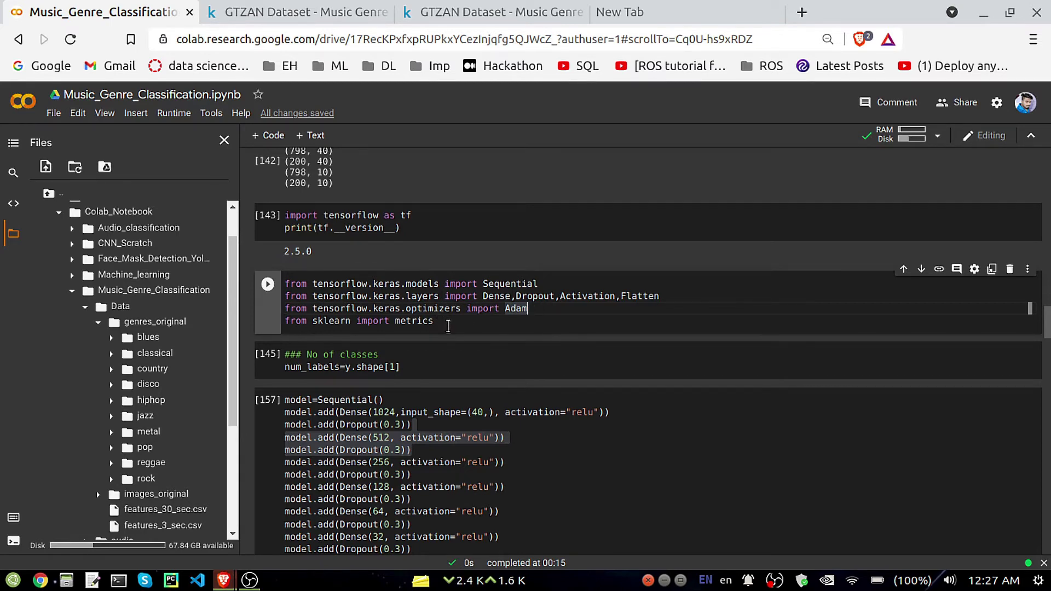
scroll(448, 326, "down", 3)
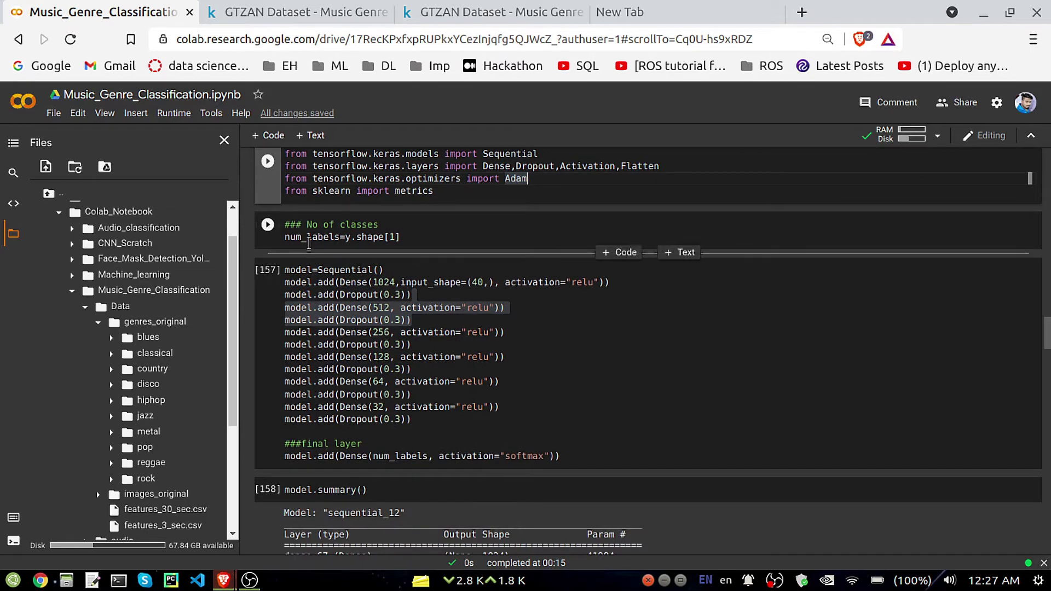
left_click(283, 236)
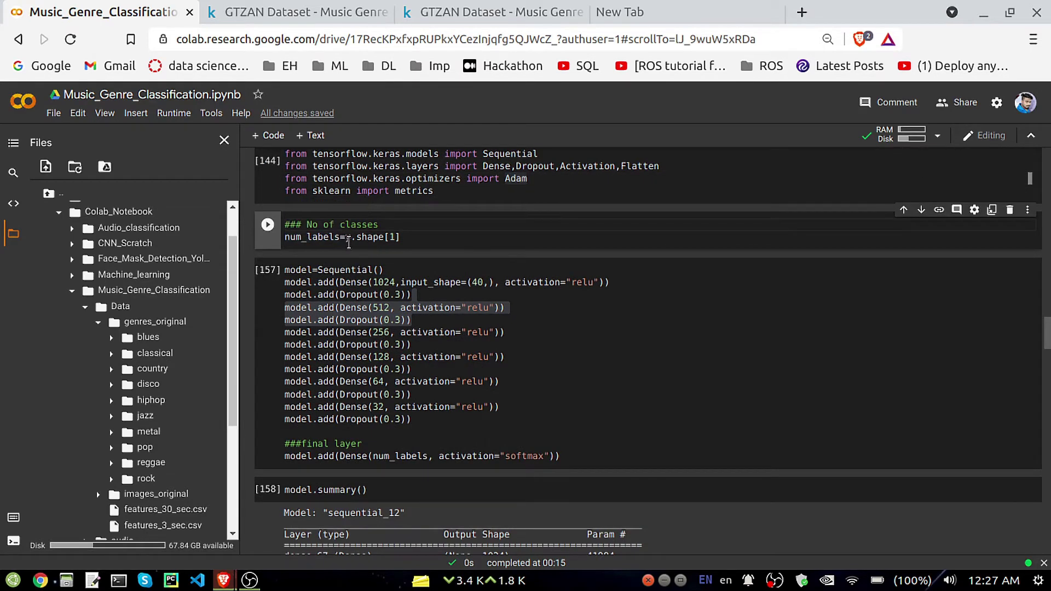
double_click(392, 237)
left_click(415, 237)
left_click_drag(415, 237, 344, 237)
key("ctrl+c")
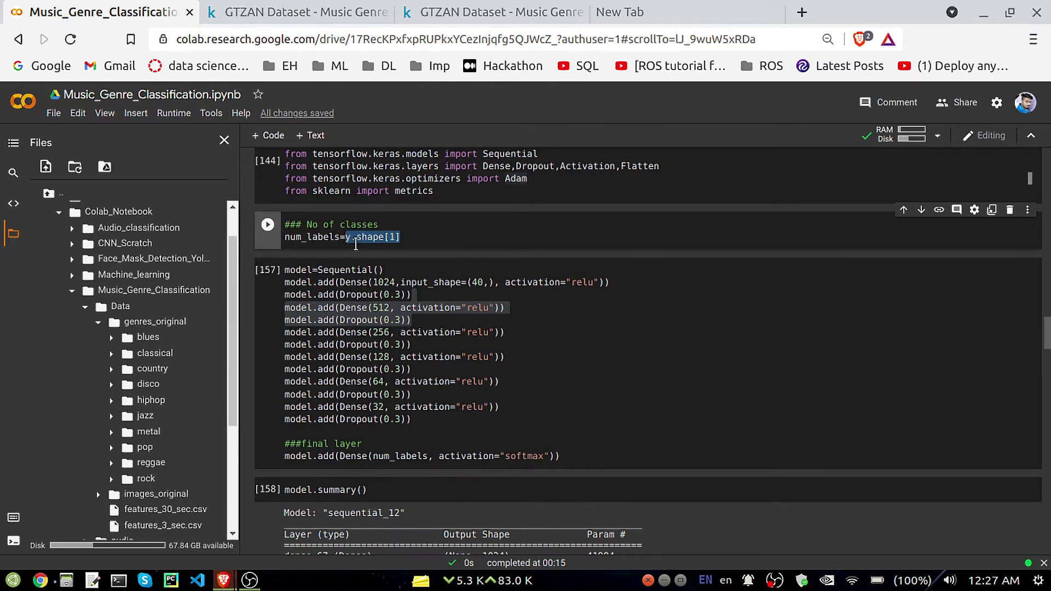
key("Right")
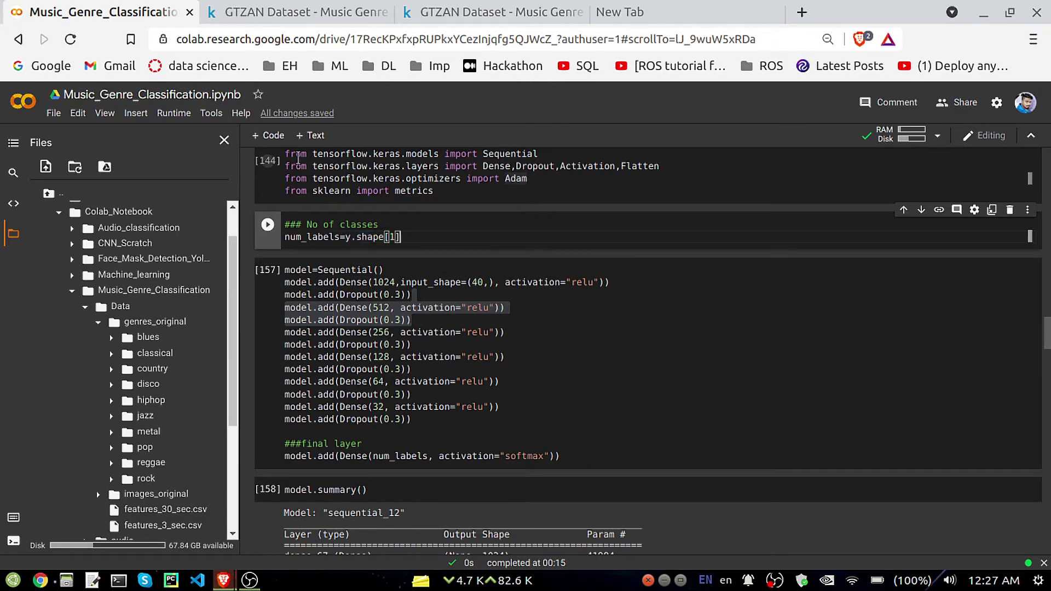
- Add a code cell with y.shape[1] below the class-count cell and run it to print 10
left_click(282, 142)
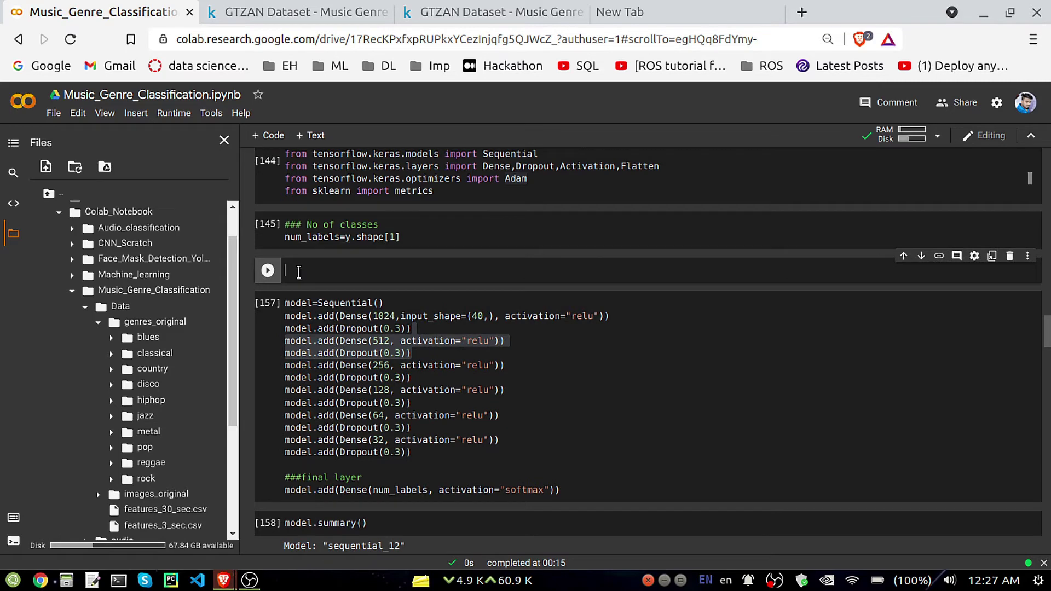
key("ctrl+v")
key("shift+Return")
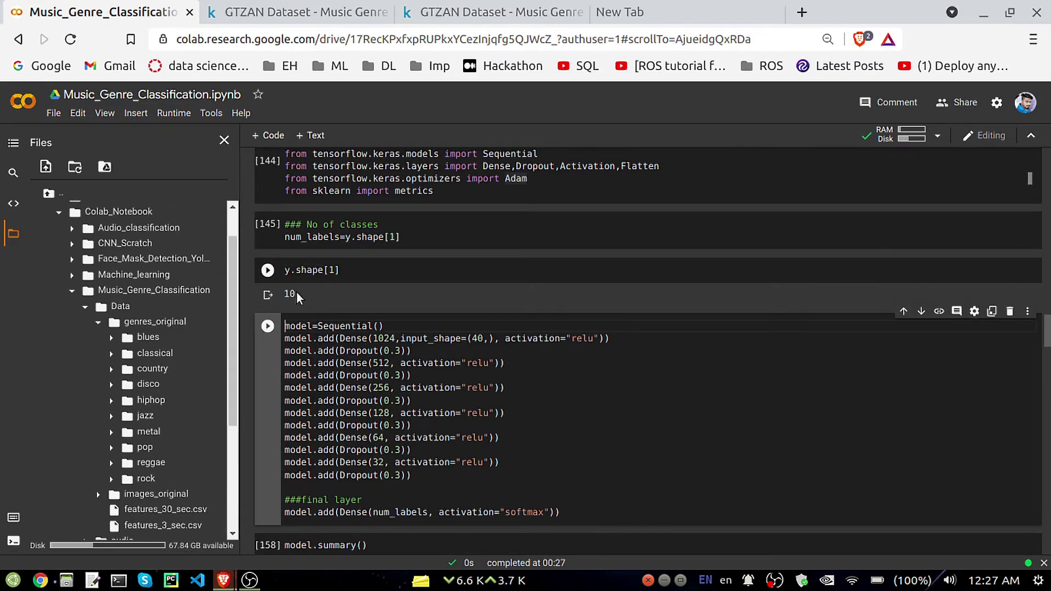
double_click(290, 294)
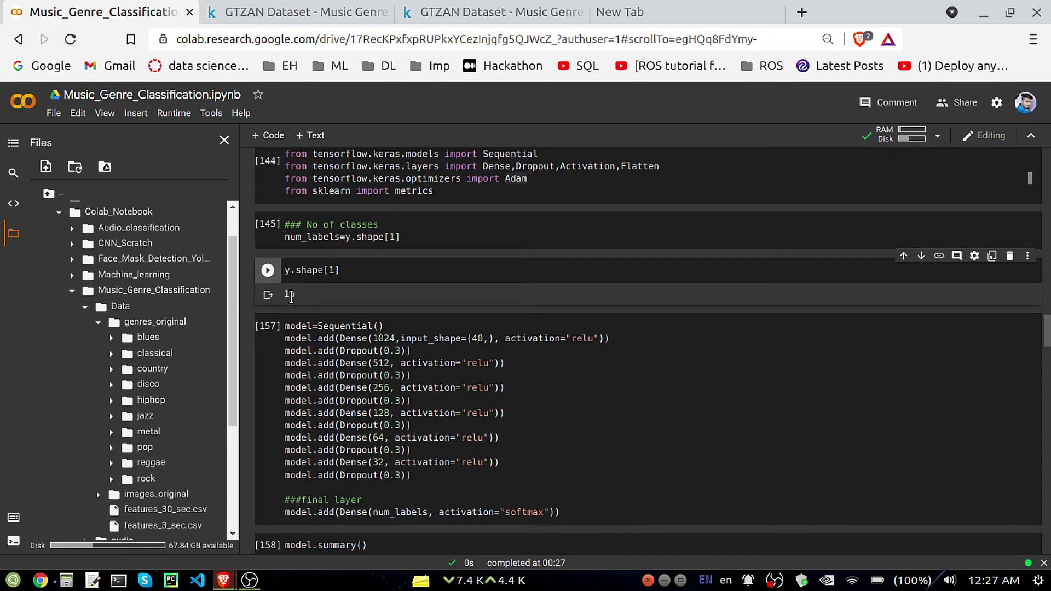
left_click_drag(295, 295, 288, 296)
scroll(389, 305, "down", 1)
scroll(389, 306, "down", 1)
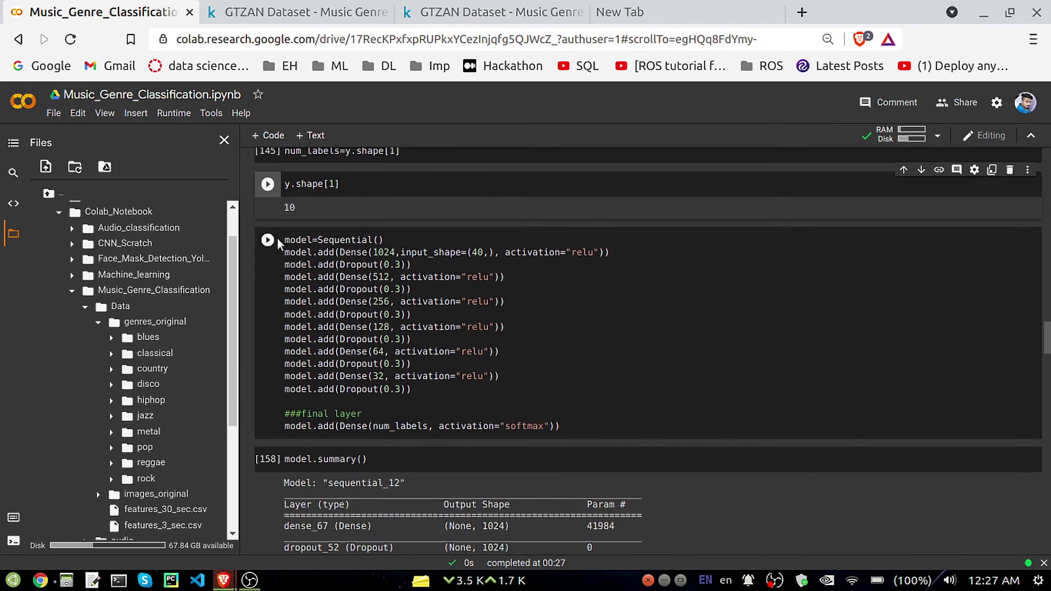
left_click_drag(389, 240, 318, 240)
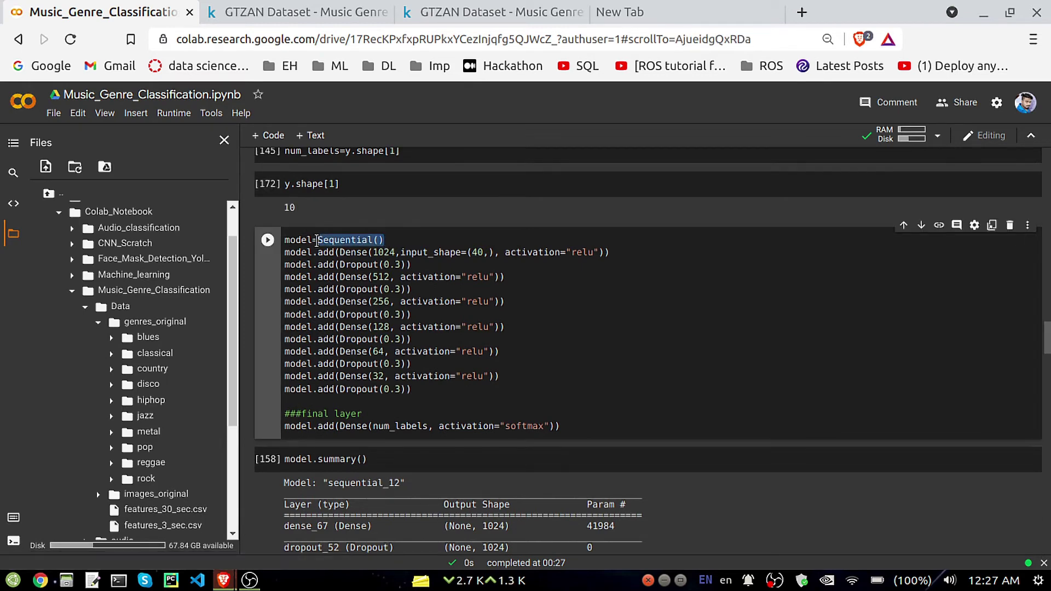
type("Sequential()")
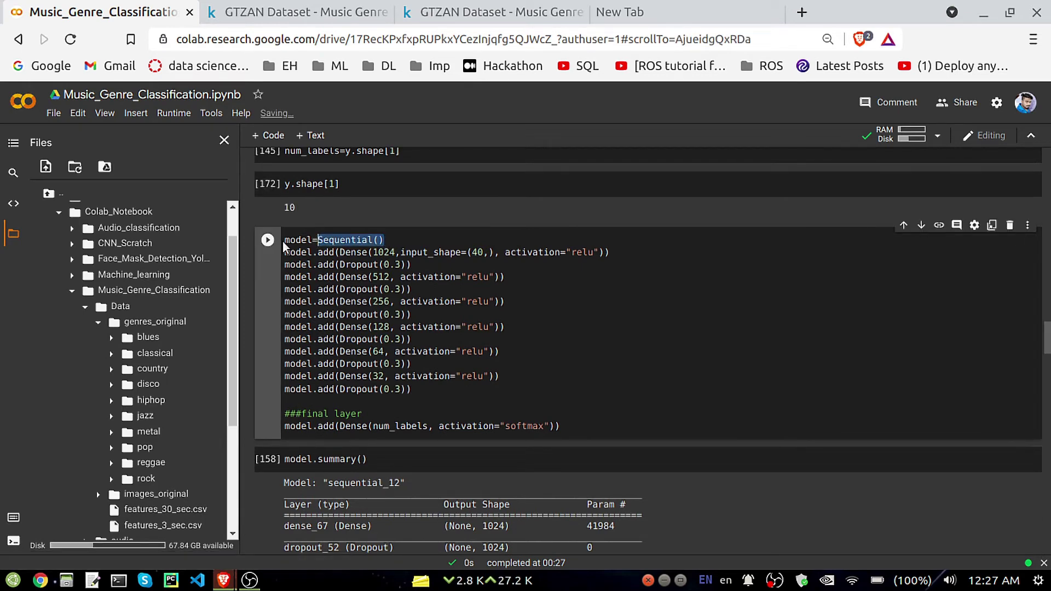
left_click(286, 240)
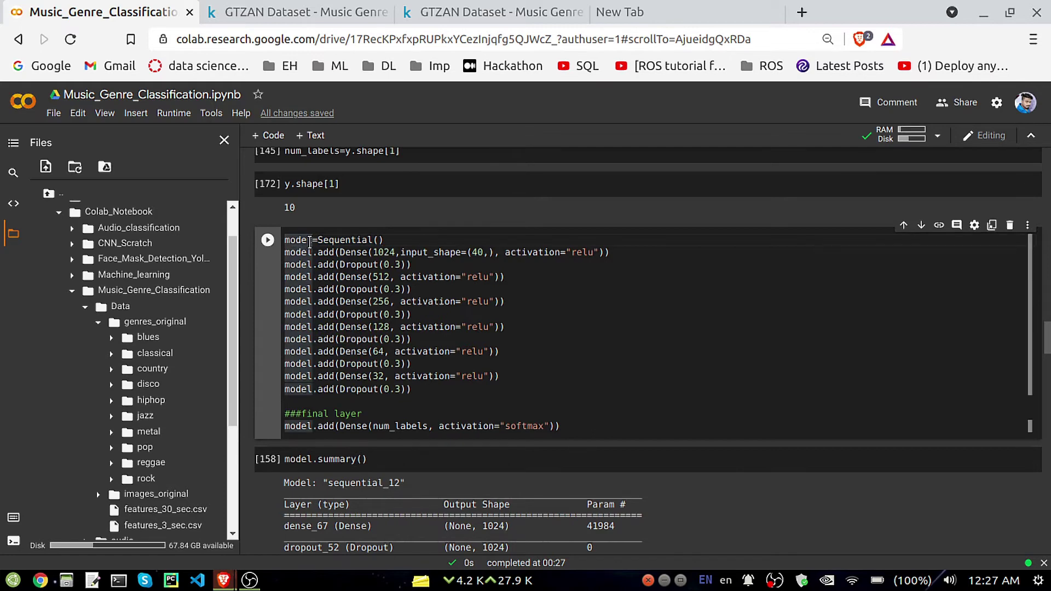
double_click(311, 241)
left_click(326, 265)
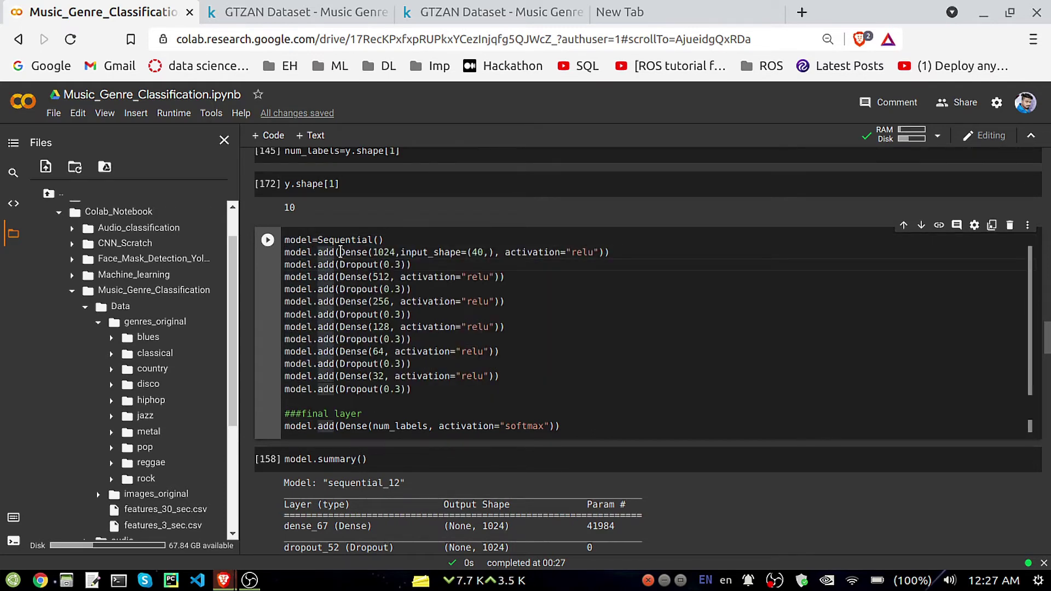
left_click_drag(340, 252, 606, 252)
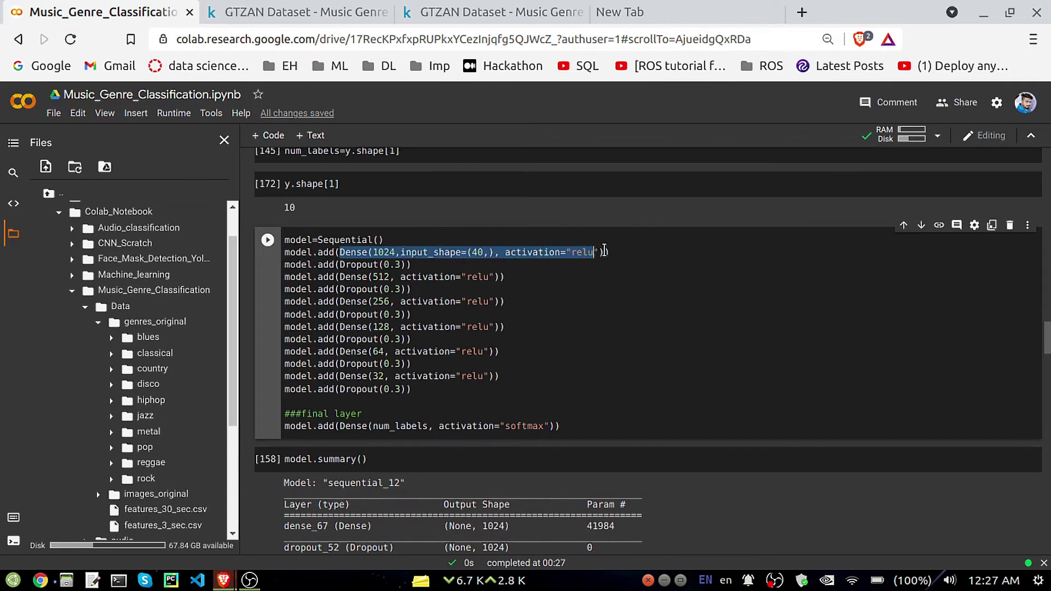
left_click(383, 260)
left_click(398, 252)
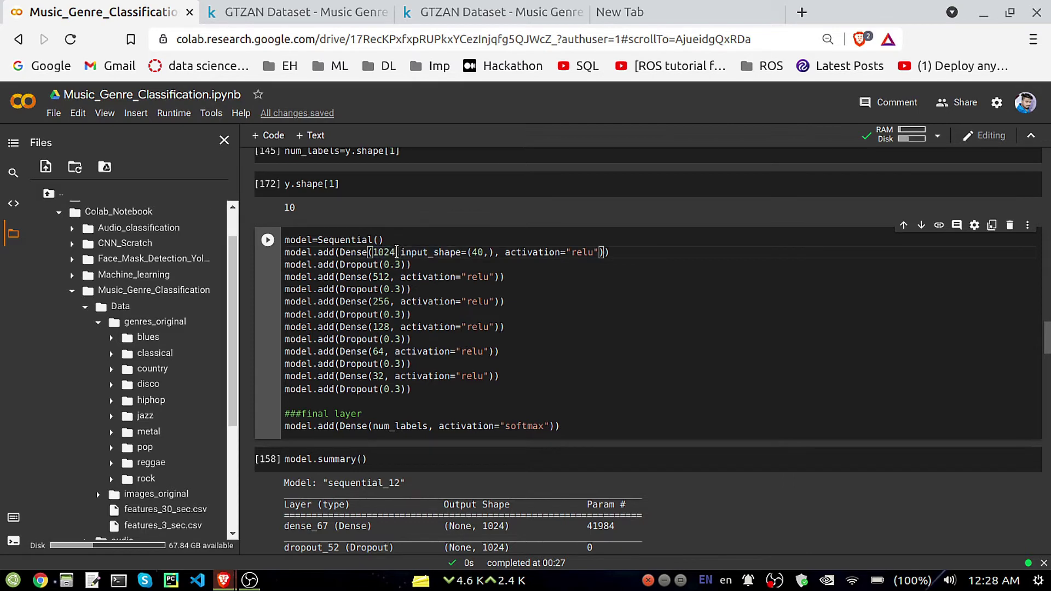
left_click_drag(396, 253, 374, 252)
left_click_drag(403, 253, 481, 252)
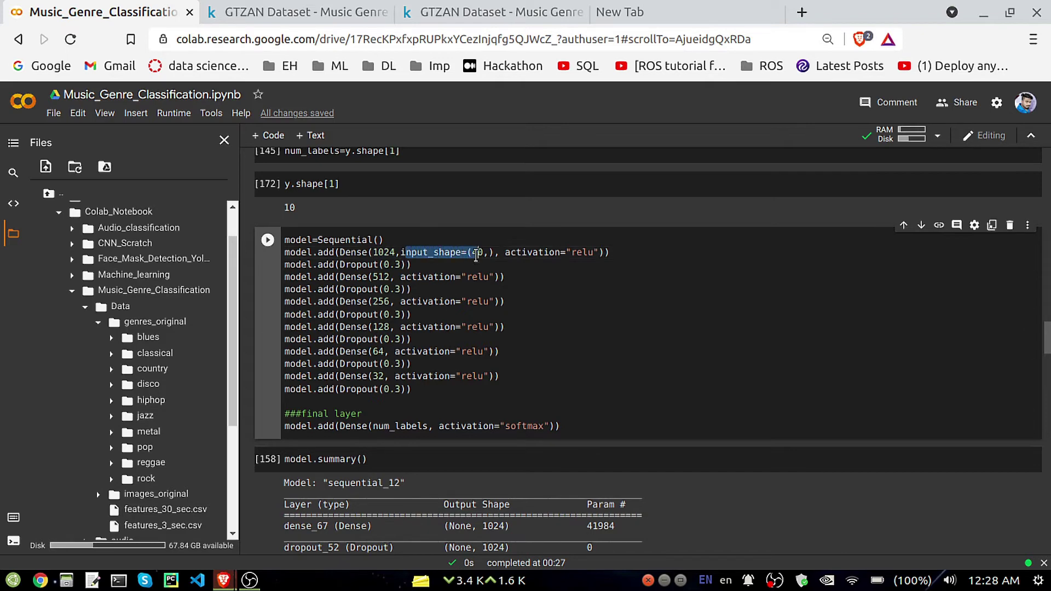
left_click(483, 257)
scroll(484, 261, "up", 2)
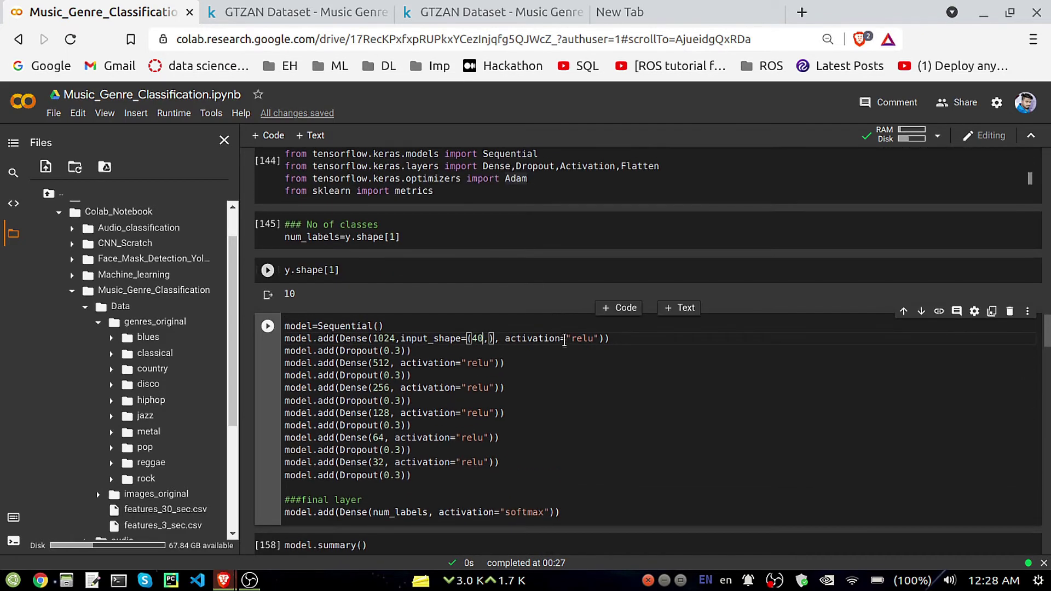
key("Down")
left_click(600, 339)
scroll(601, 339, "down", 2)
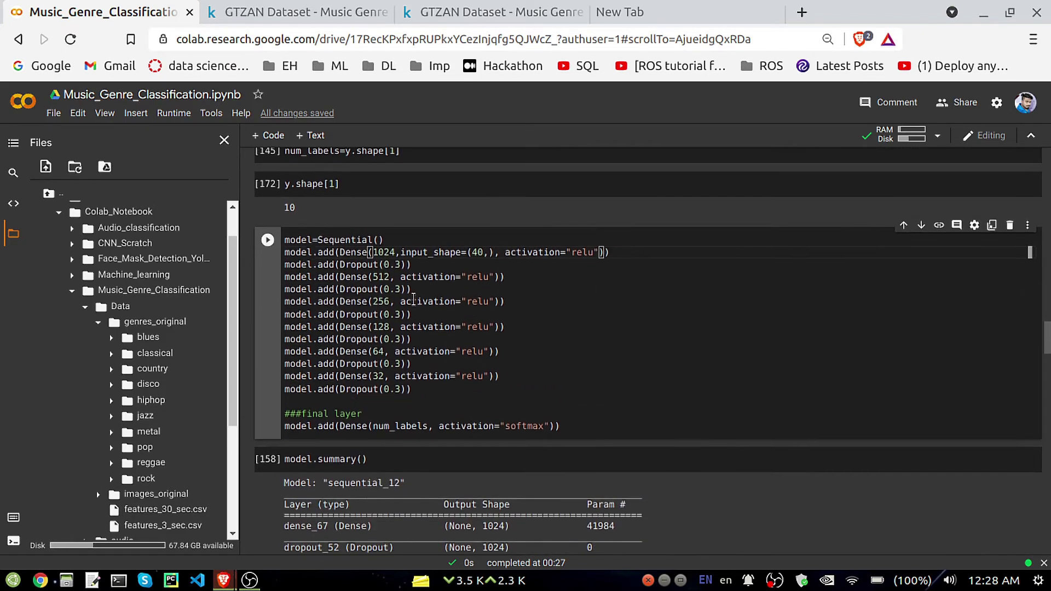
left_click_drag(415, 265, 301, 265)
left_click(381, 289)
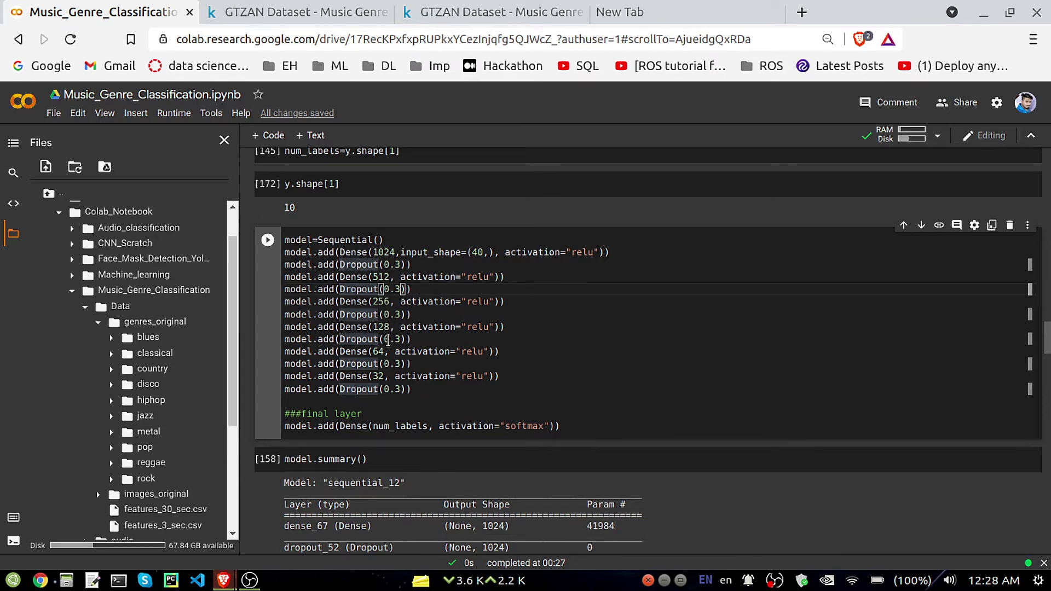
scroll(414, 386, "down", 1)
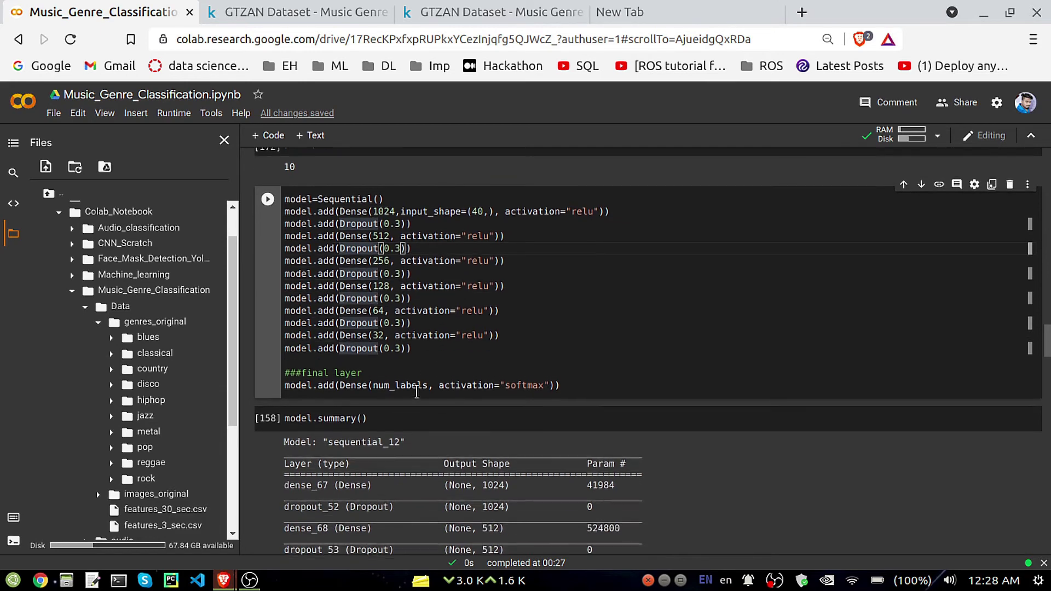
scroll(428, 366, "down", 1)
scroll(432, 345, "down", 1)
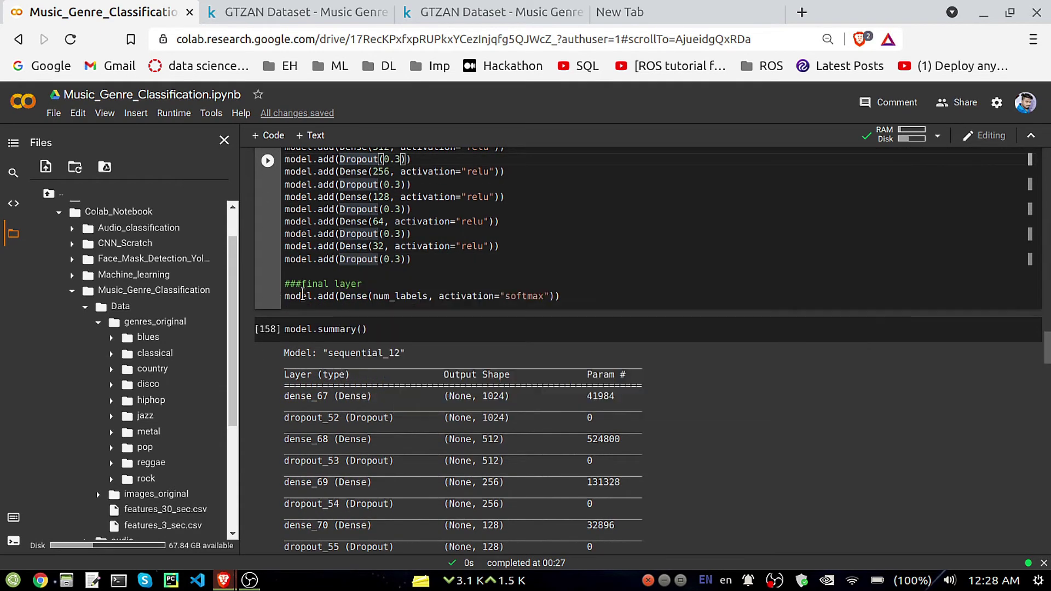
mouse_move(400, 296)
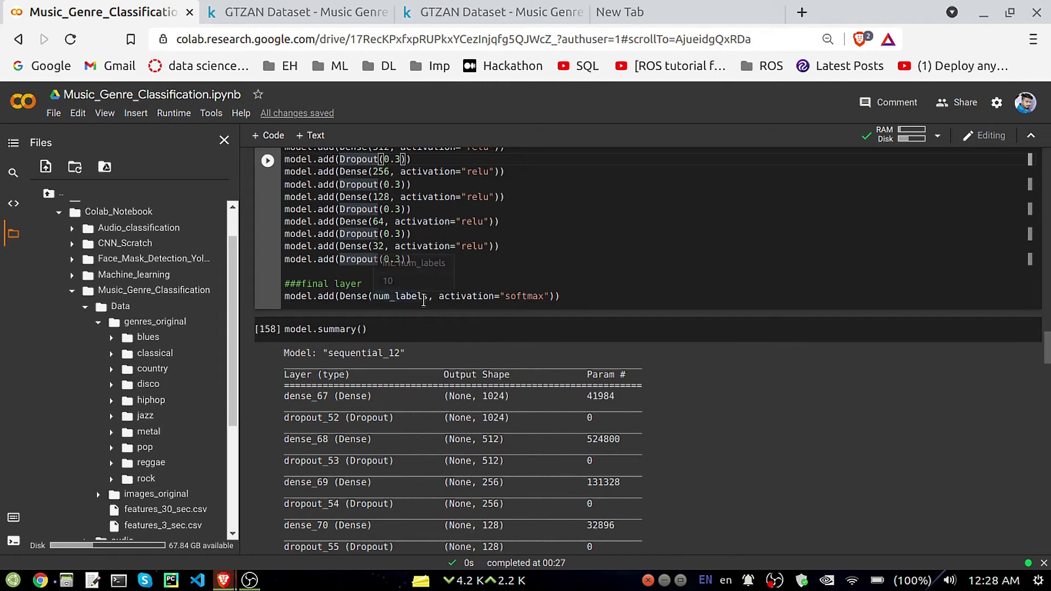
left_click_drag(426, 300, 370, 302)
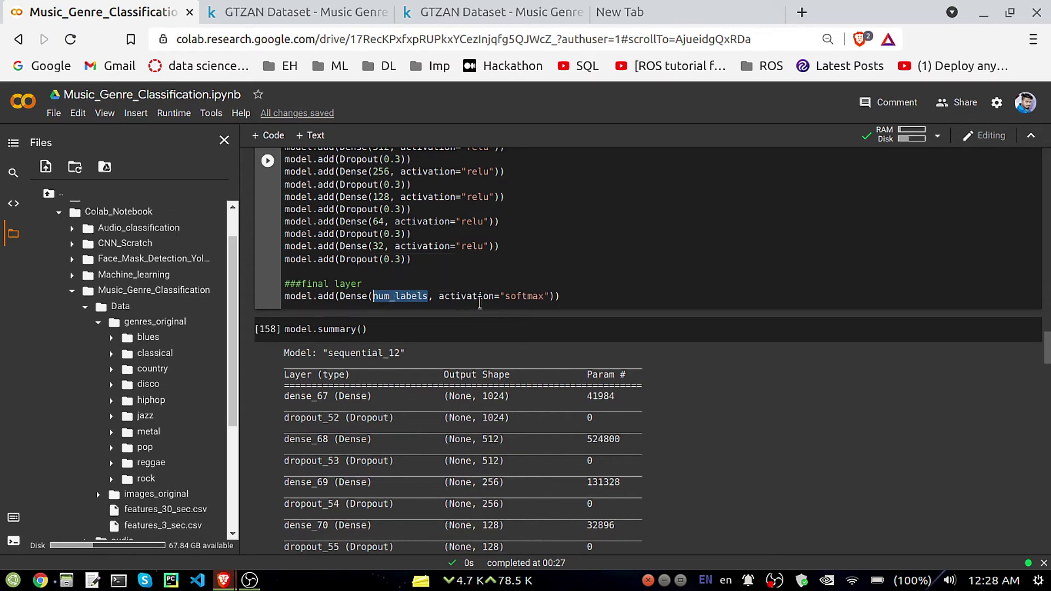
key("Left")
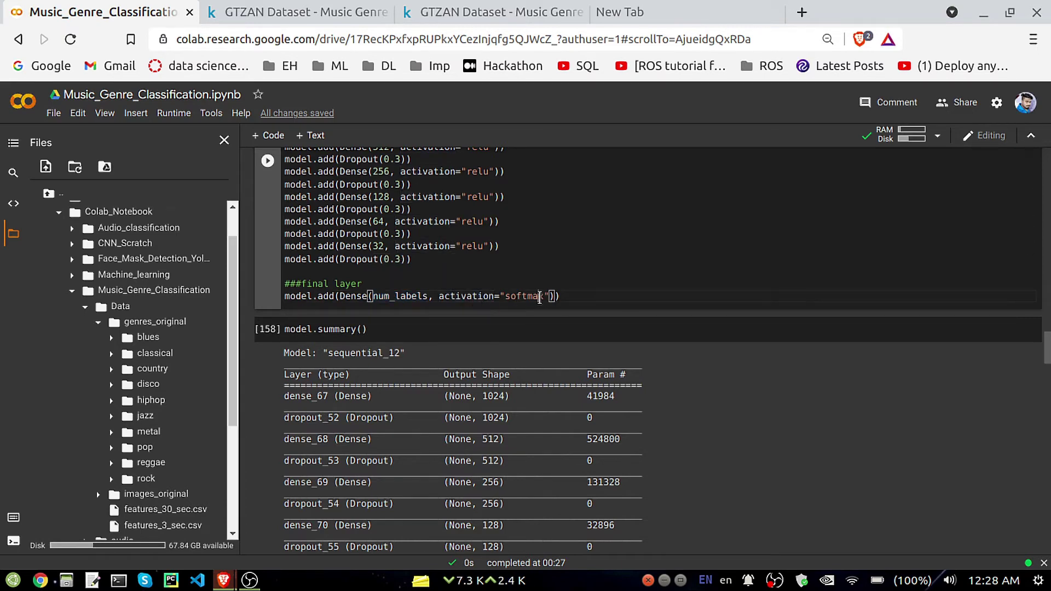
left_click_drag(505, 297, 540, 298)
left_click(579, 303)
left_click_drag(577, 301, 287, 300)
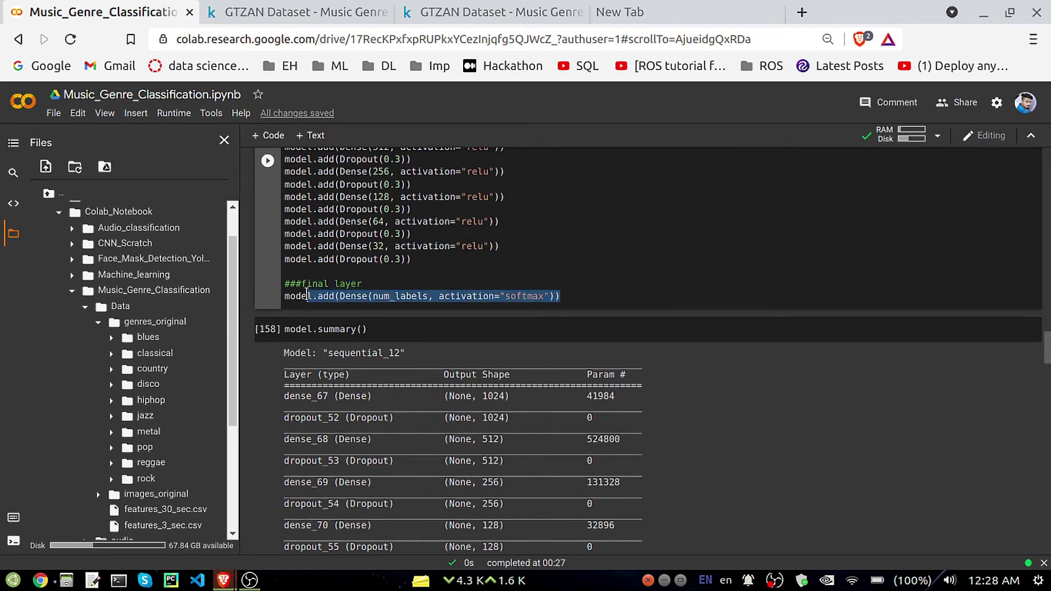
left_click(575, 297)
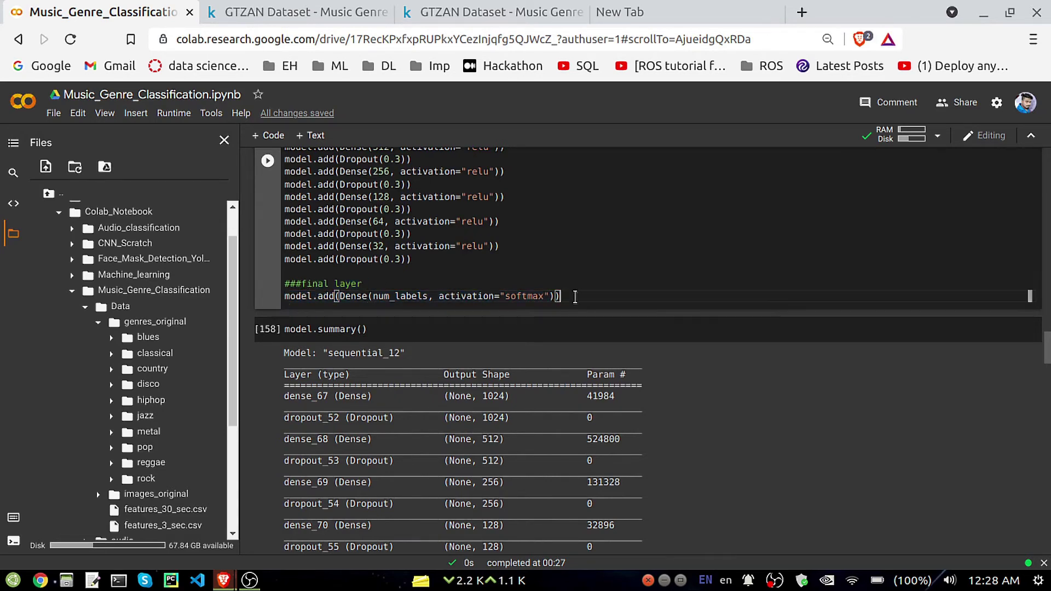
scroll(575, 296, "down", 1)
scroll(416, 239, "down", 1)
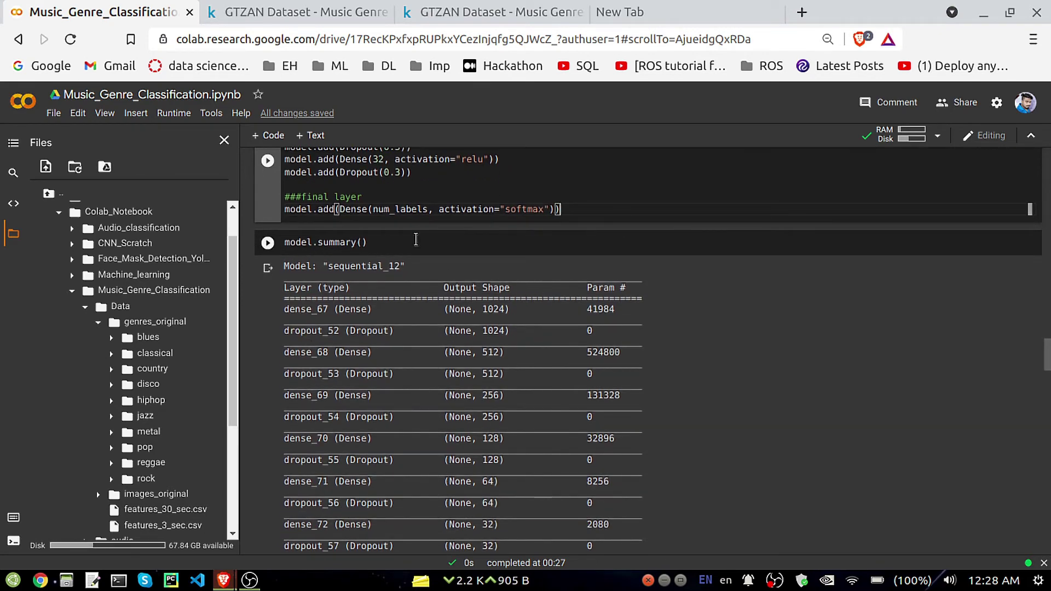
left_click(393, 243)
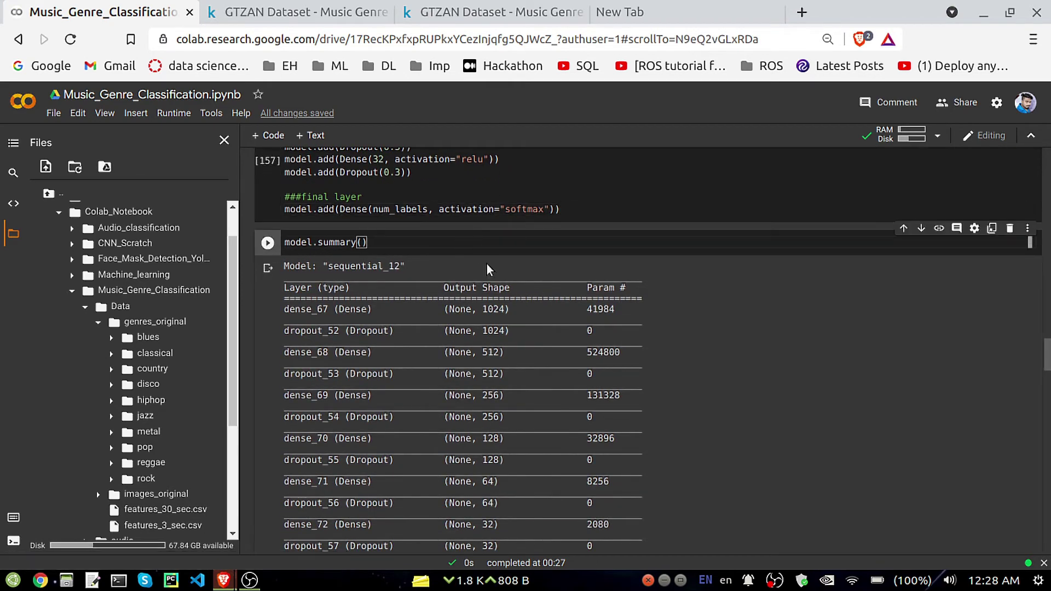
scroll(602, 301, "down", 1)
scroll(458, 371, "down", 2)
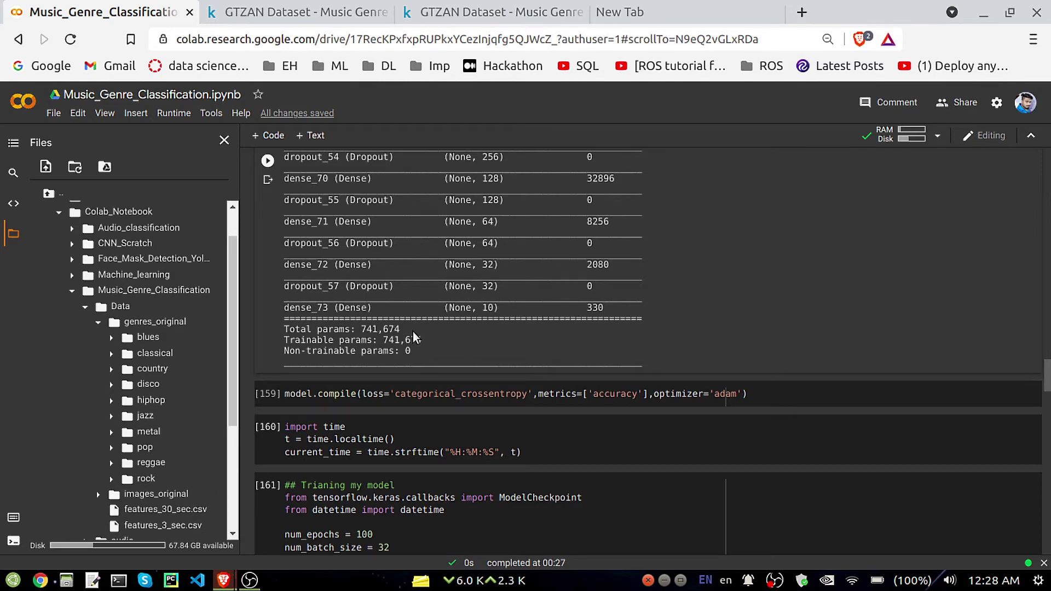
scroll(436, 361, "down", 2)
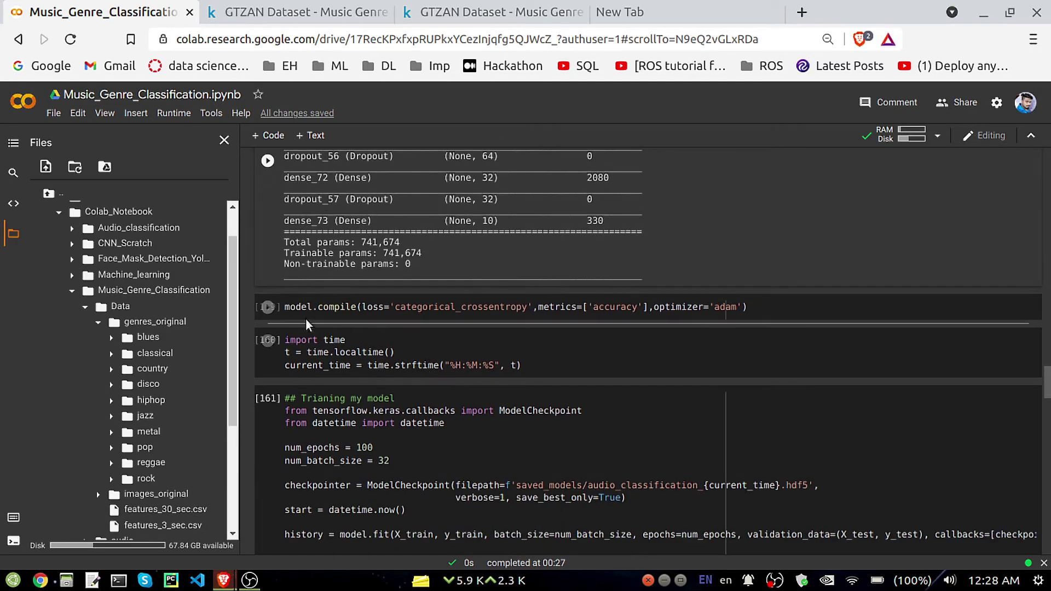
left_click(358, 313)
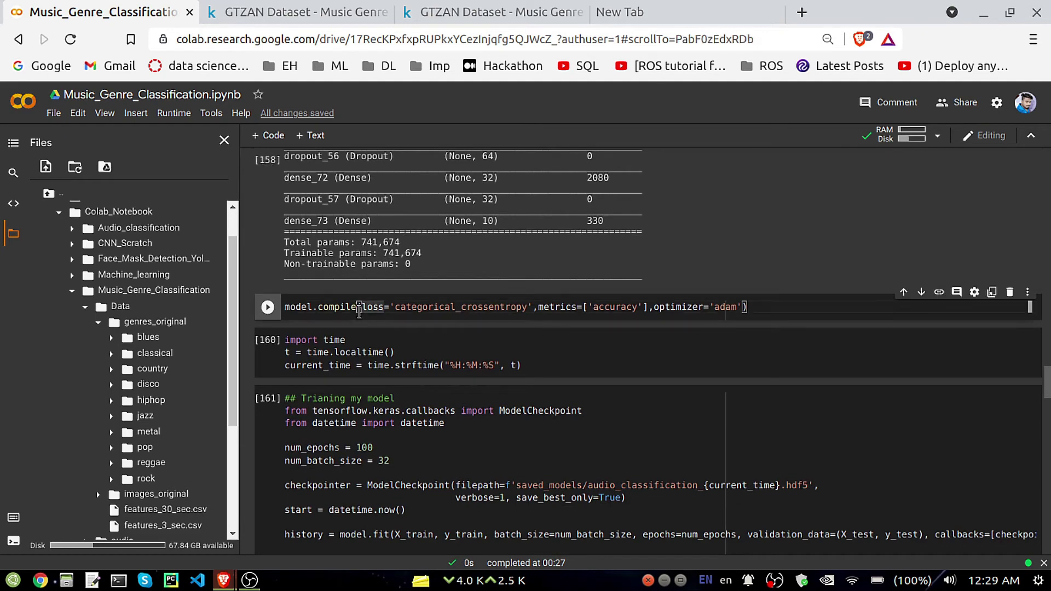
left_click(315, 307)
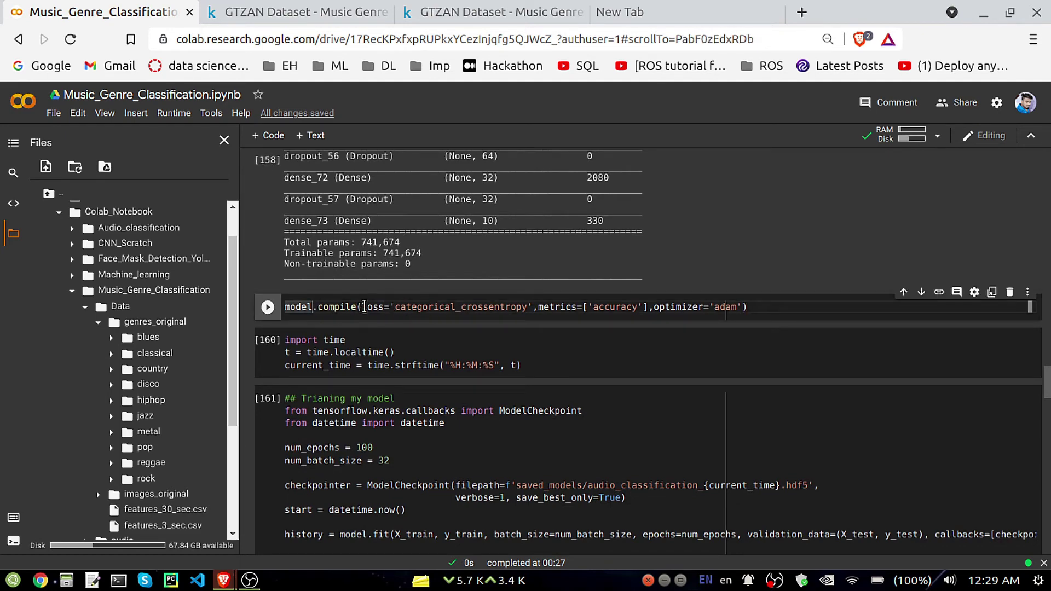
left_click_drag(363, 307, 532, 309)
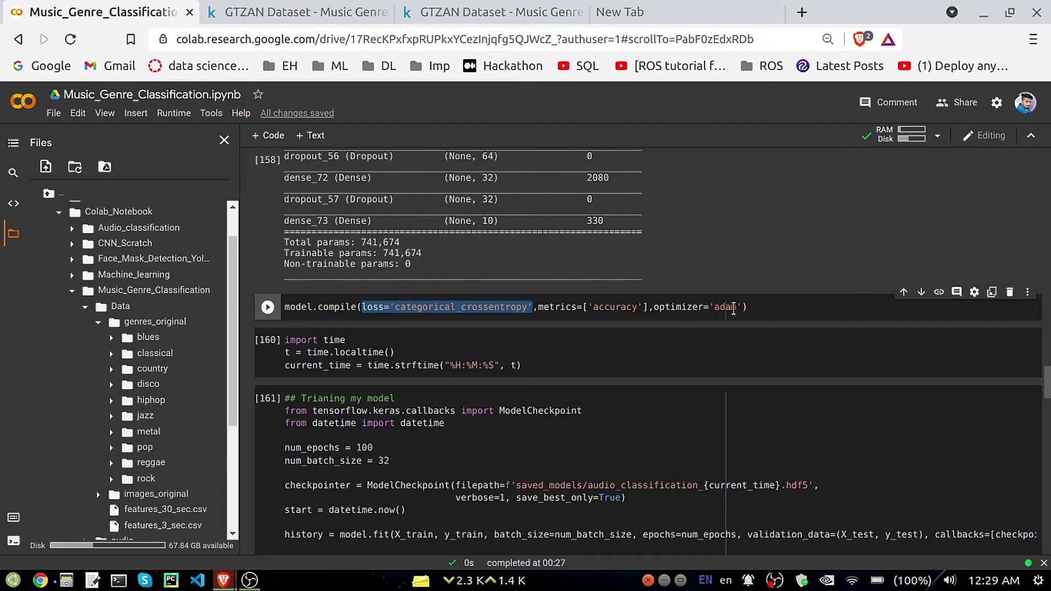
left_click_drag(739, 307, 712, 307)
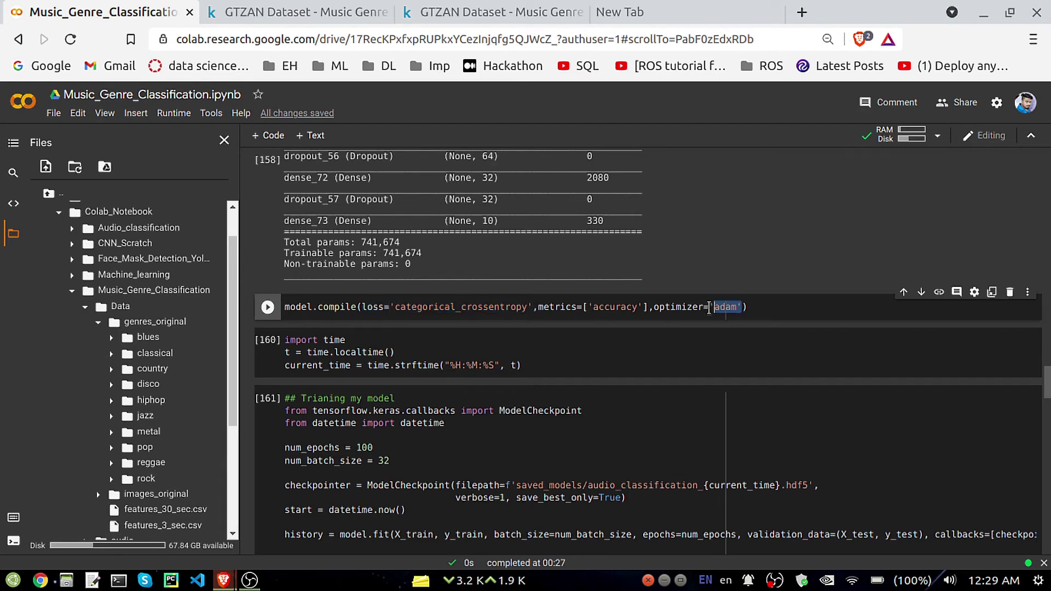
key("End")
scroll(691, 325, "down", 2)
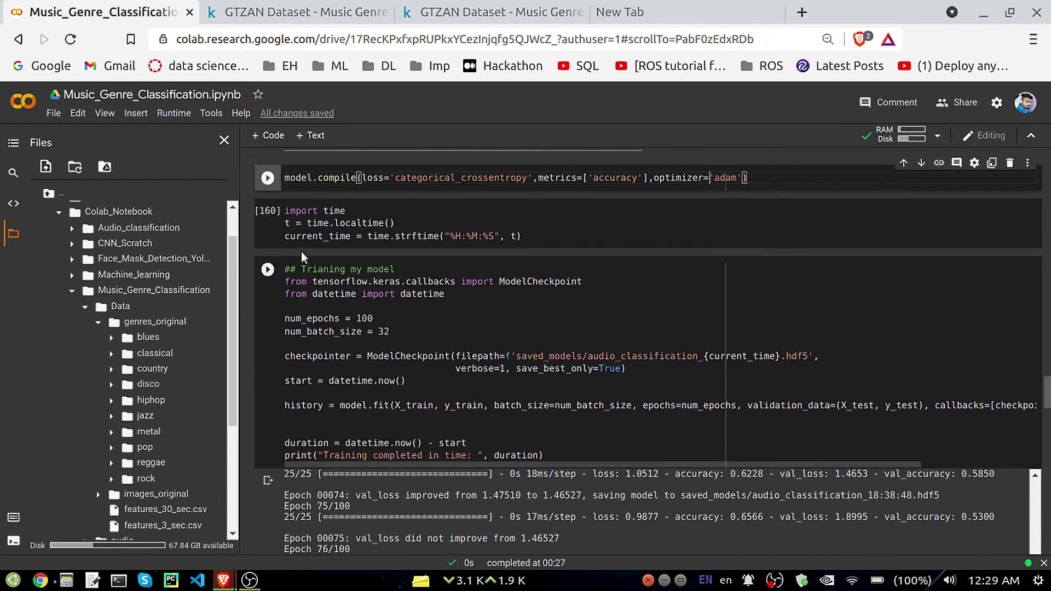
left_click_drag(483, 236, 281, 210)
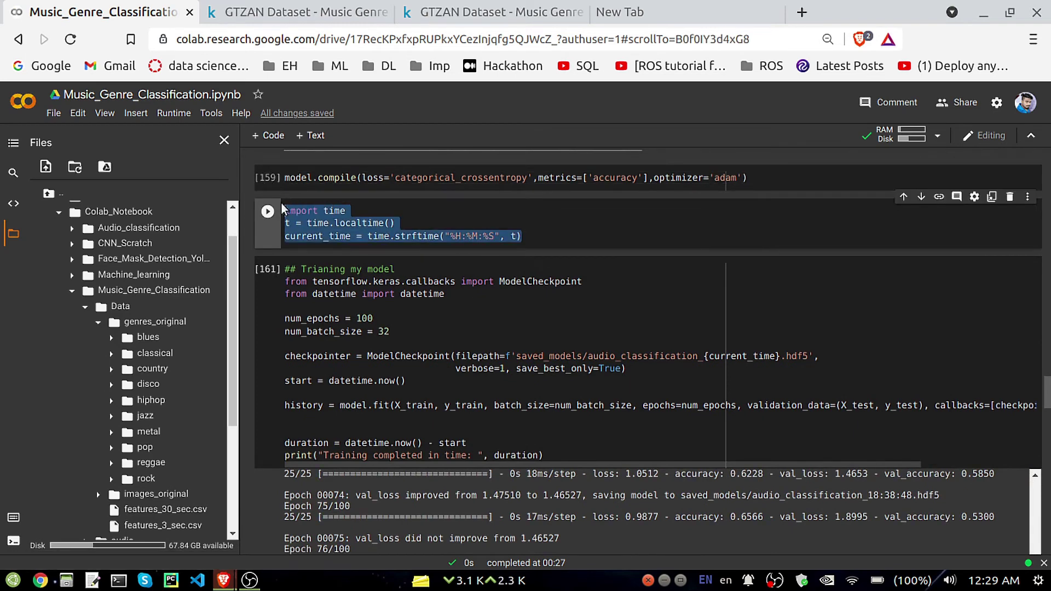
left_click(375, 224)
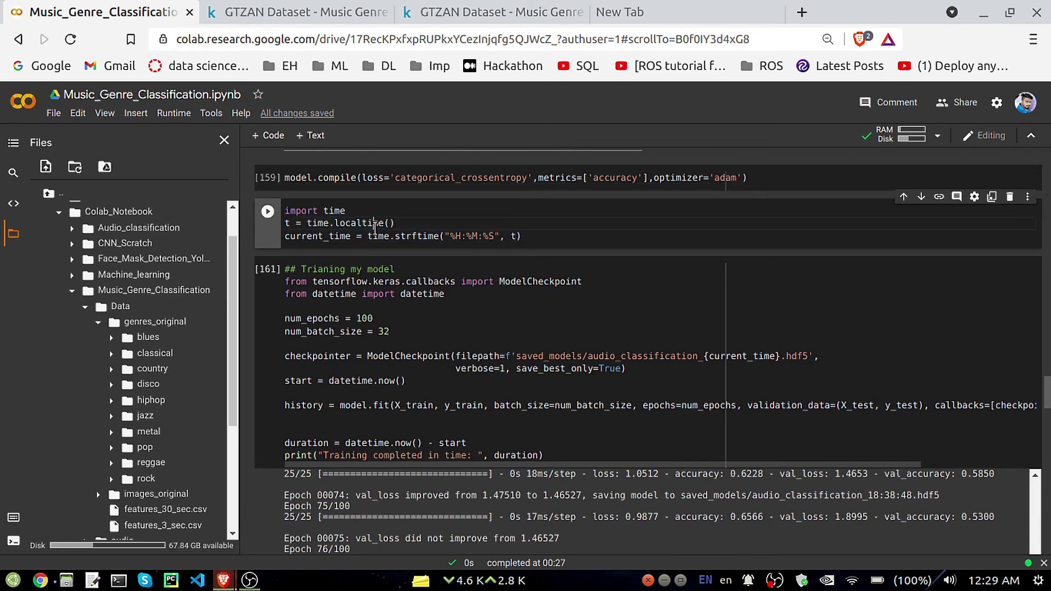
left_click(497, 322)
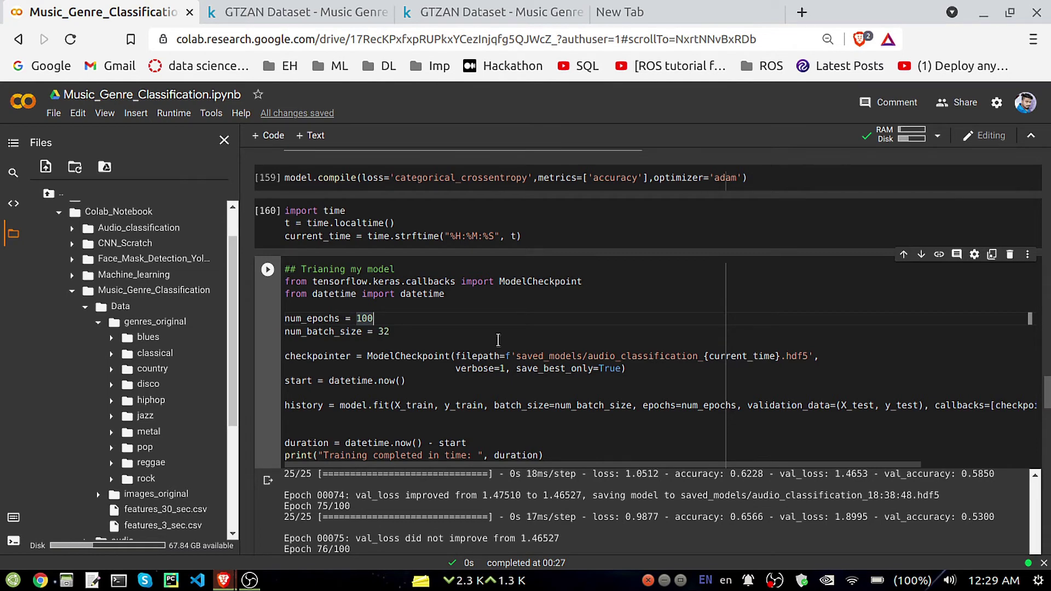
scroll(497, 340, "up", 5)
scroll(477, 329, "up", 5)
scroll(452, 313, "up", 5)
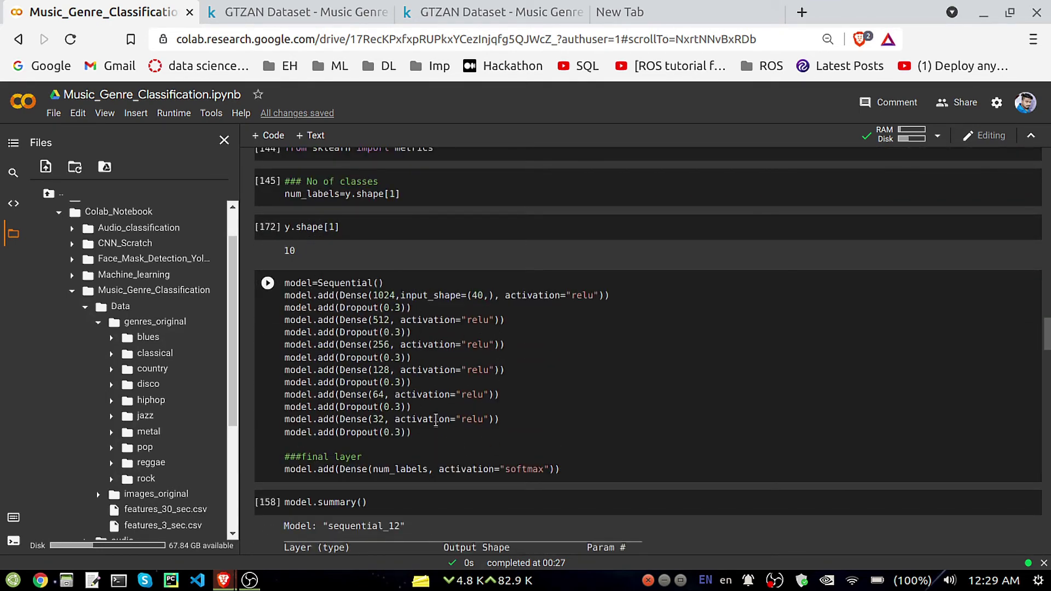
scroll(464, 427, "down", 2)
scroll(468, 432, "down", 3)
scroll(477, 439, "down", 2)
left_click(482, 444)
scroll(482, 444, "down", 1)
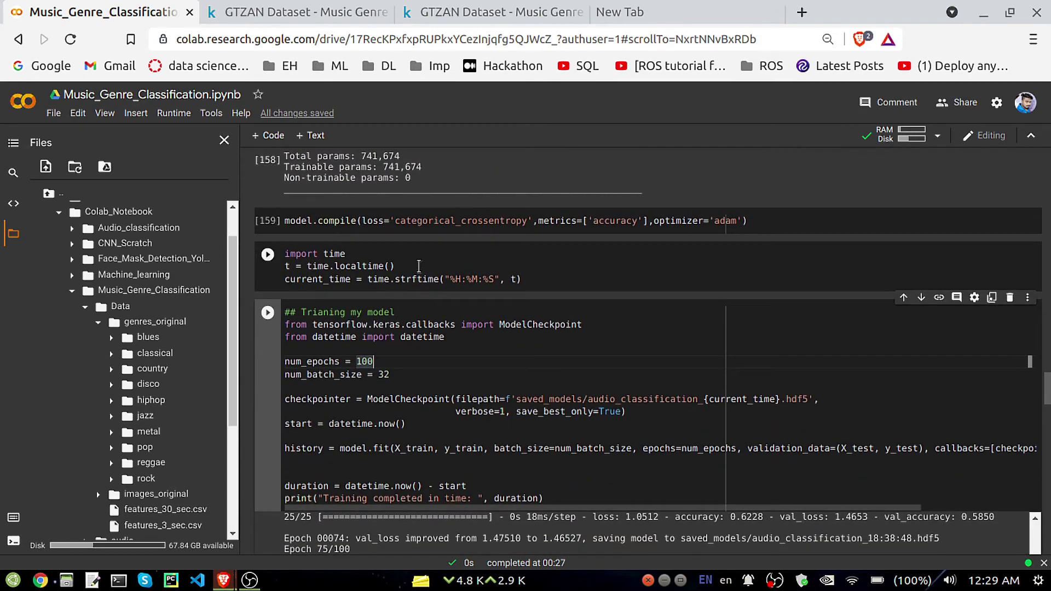
left_click(281, 278)
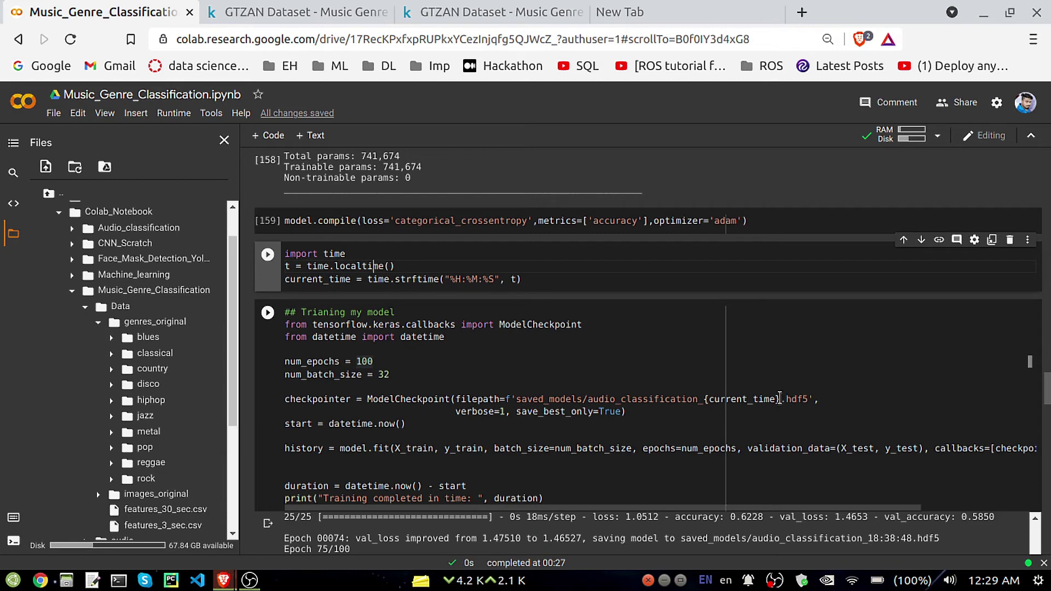
key("shift+Return")
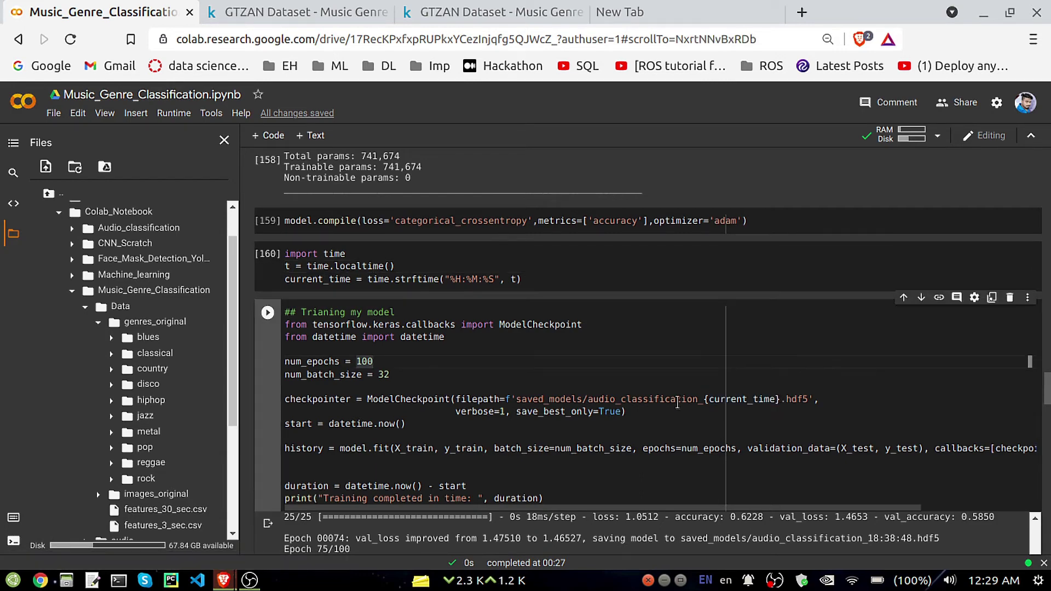
mouse_move(742, 399)
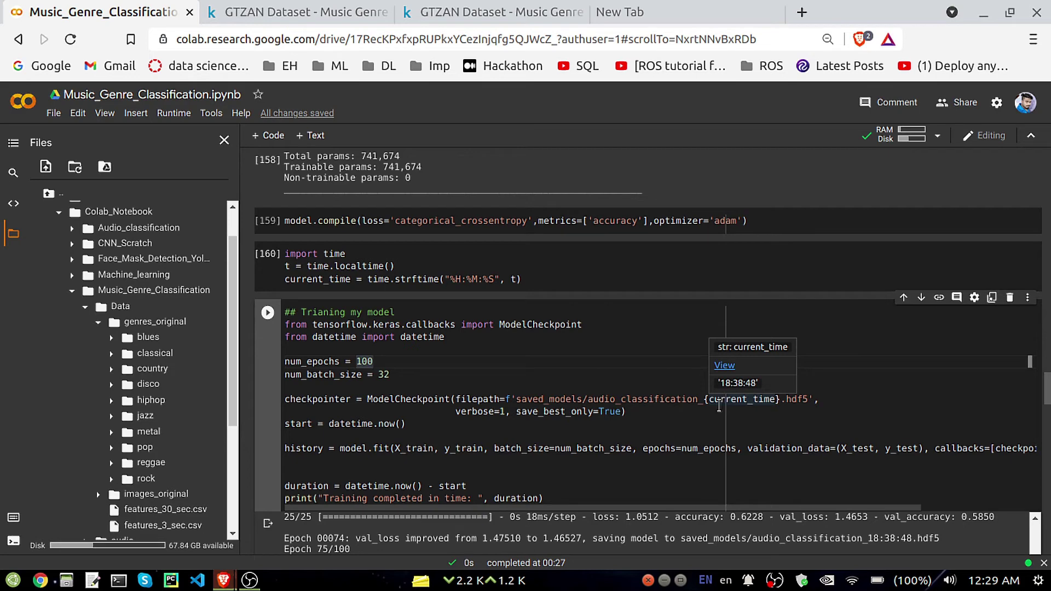
scroll(347, 269, "down", 3)
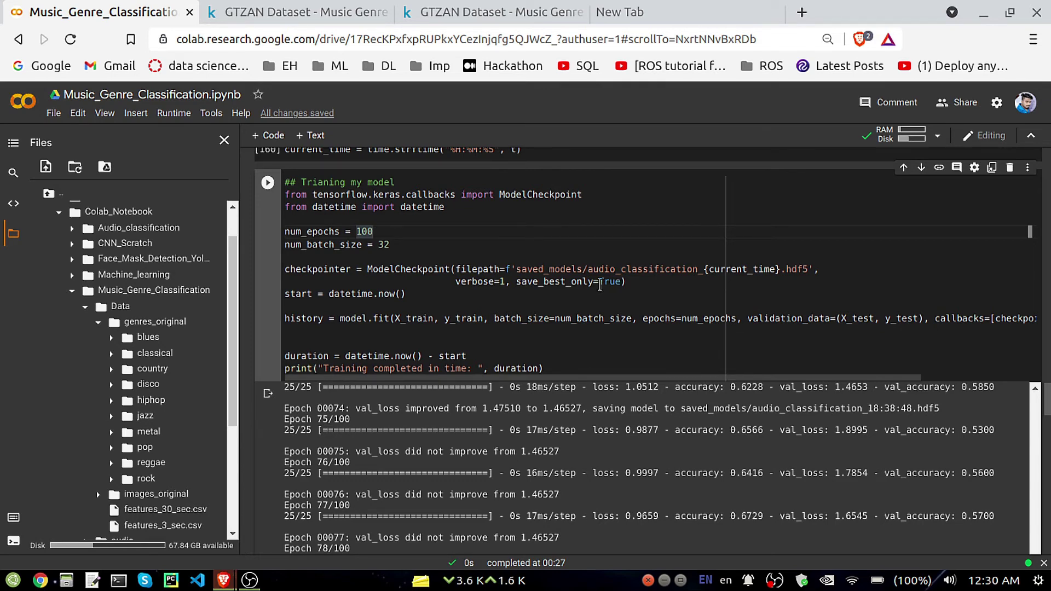
scroll(503, 257, "down", 2)
scroll(350, 245, "down", 1)
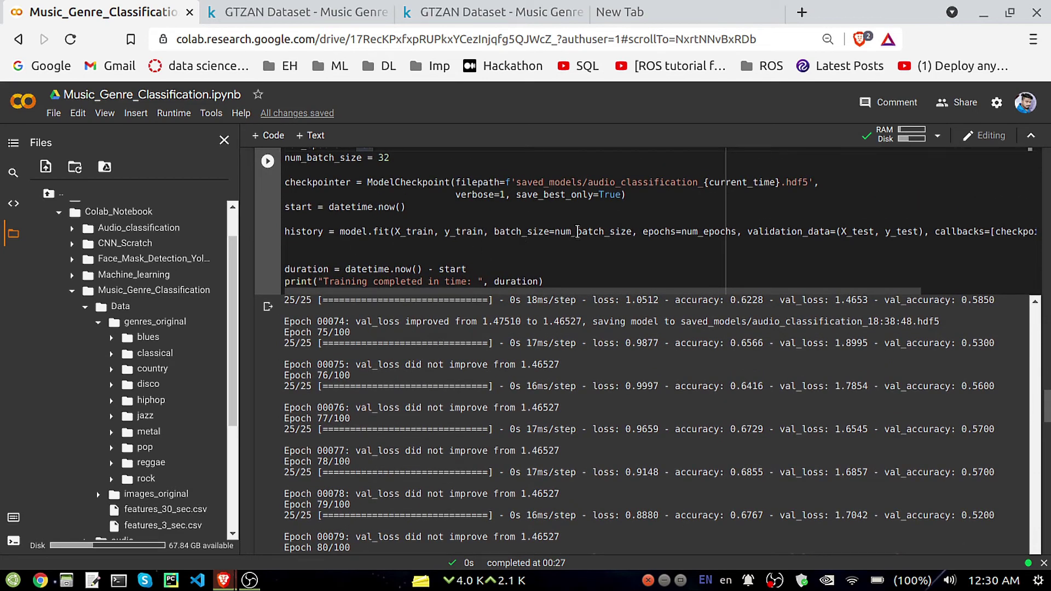
scroll(391, 232, "up", 2)
key("Right")
key("Right")
key("Right")
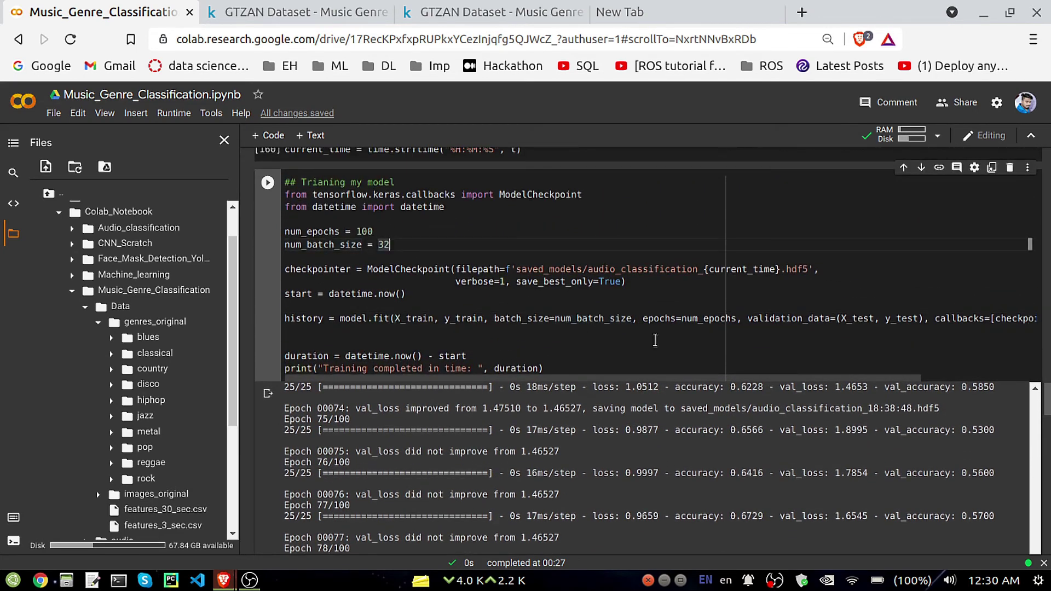
left_click(409, 237)
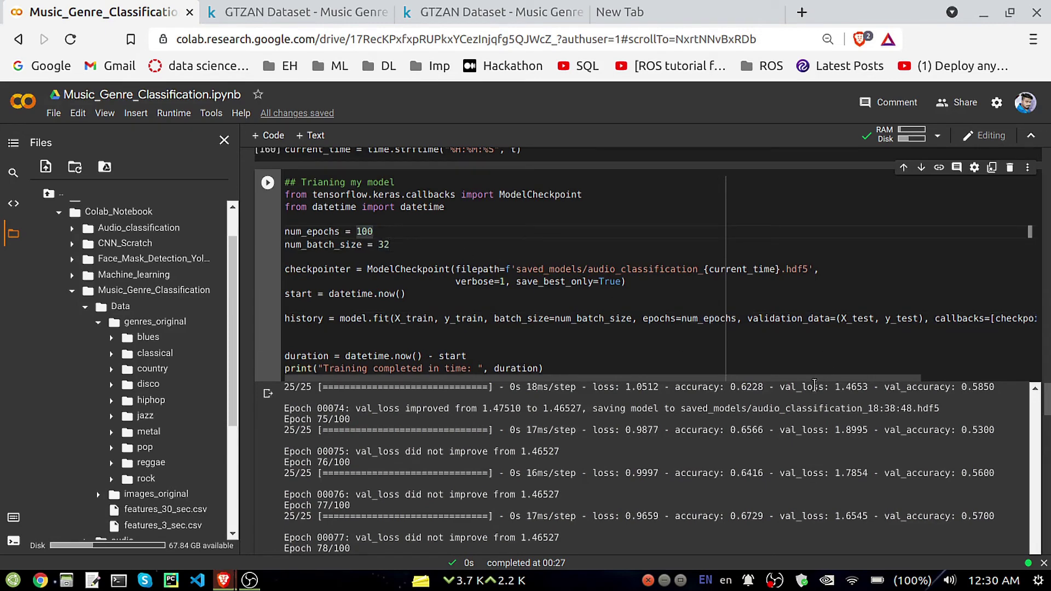
scroll(811, 379, "right", 2)
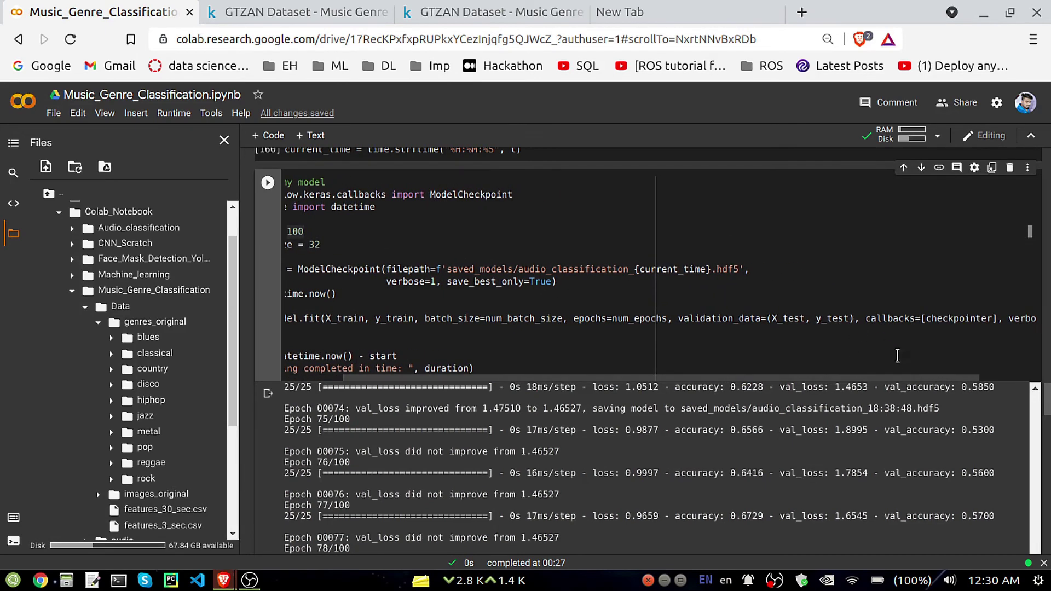
scroll(904, 381, "right", 2)
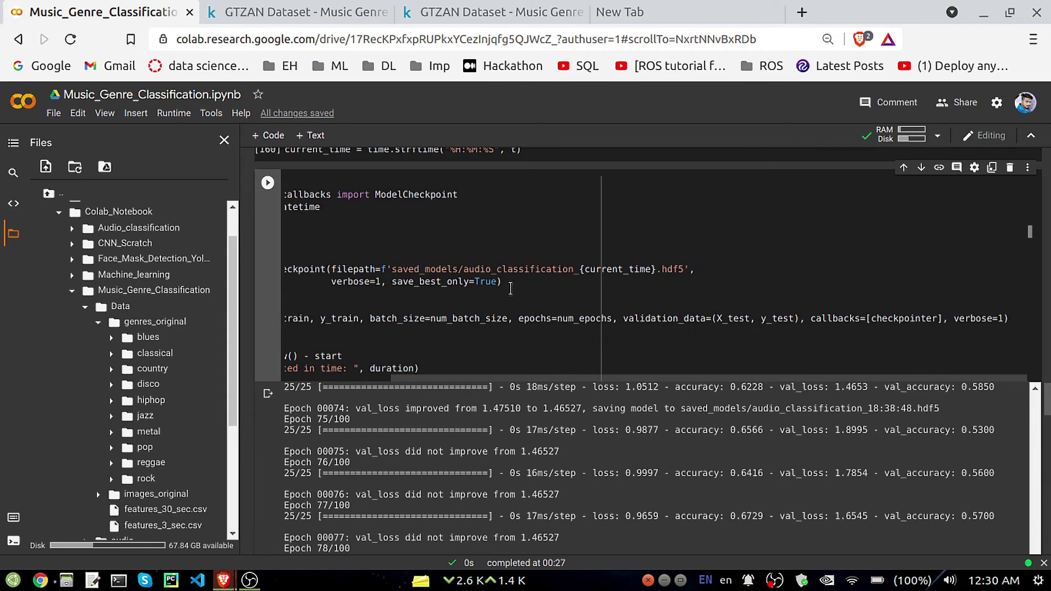
left_click_drag(530, 282, 265, 272)
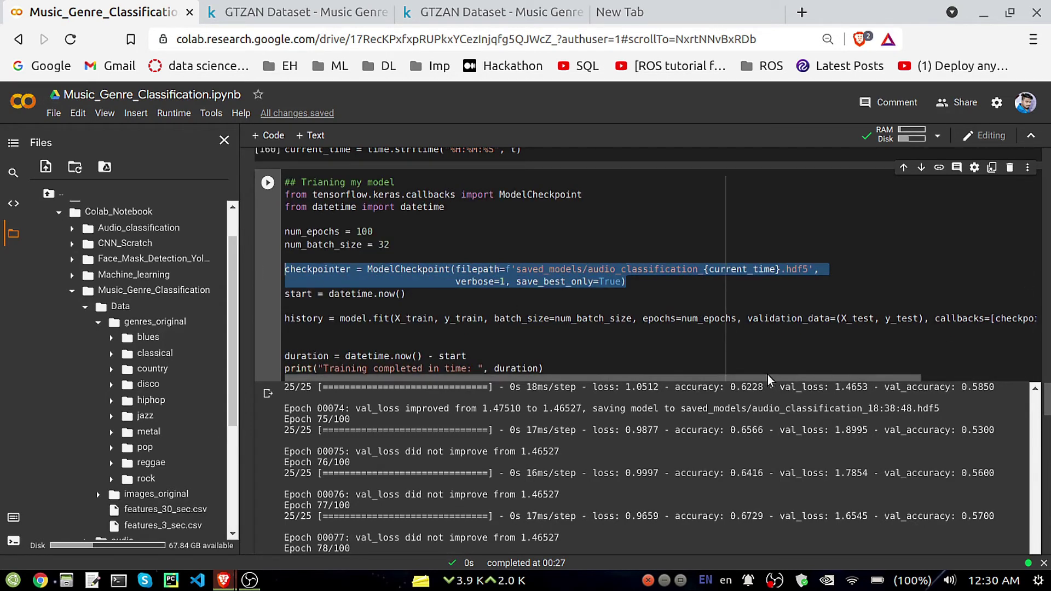
left_click(662, 288)
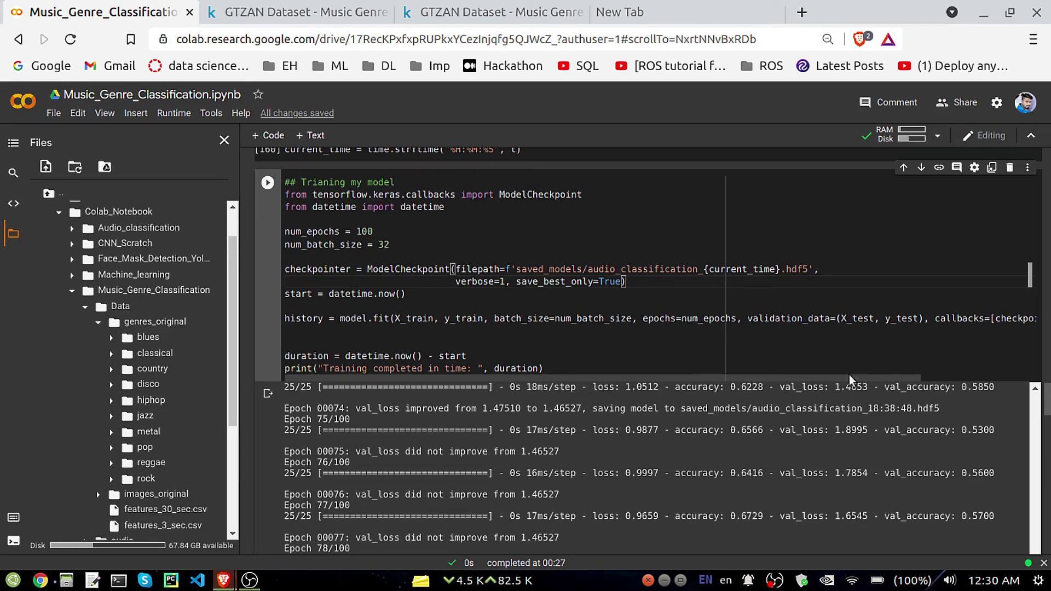
scroll(978, 368, "right", 3)
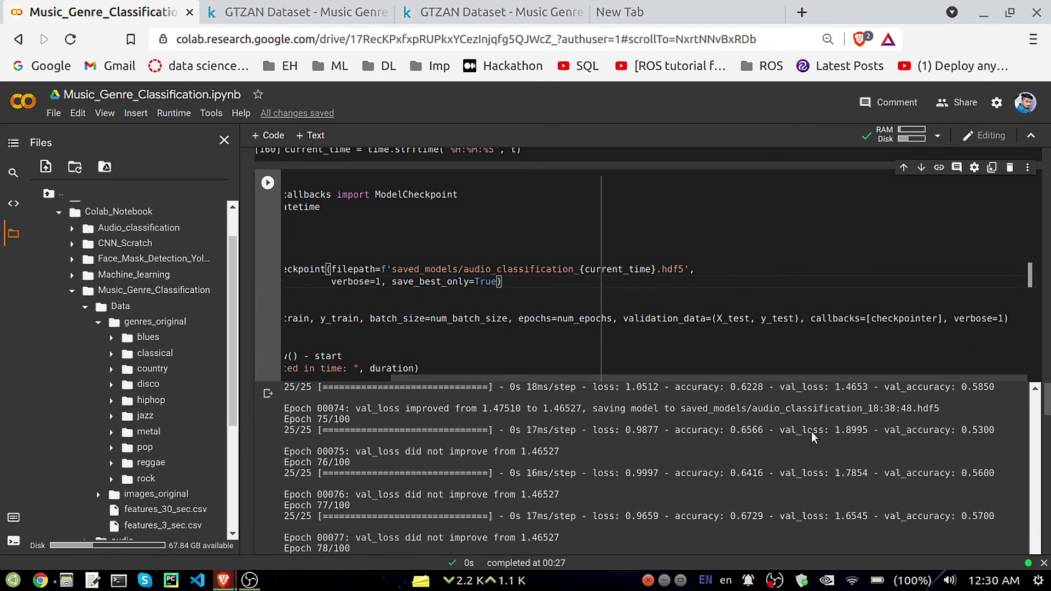
scroll(928, 386, "left", 4)
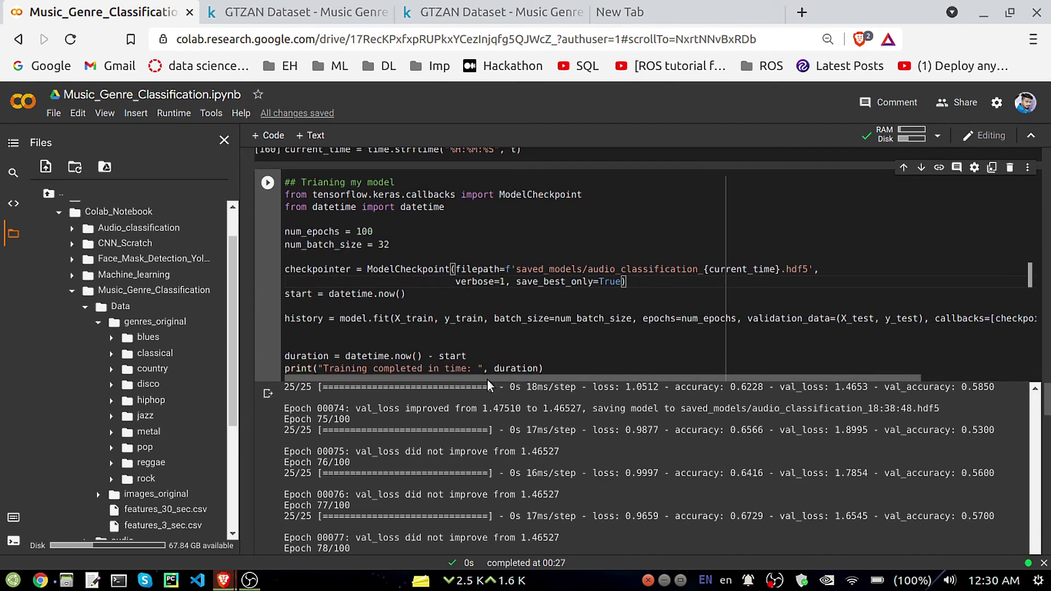
scroll(495, 307, "down", 1)
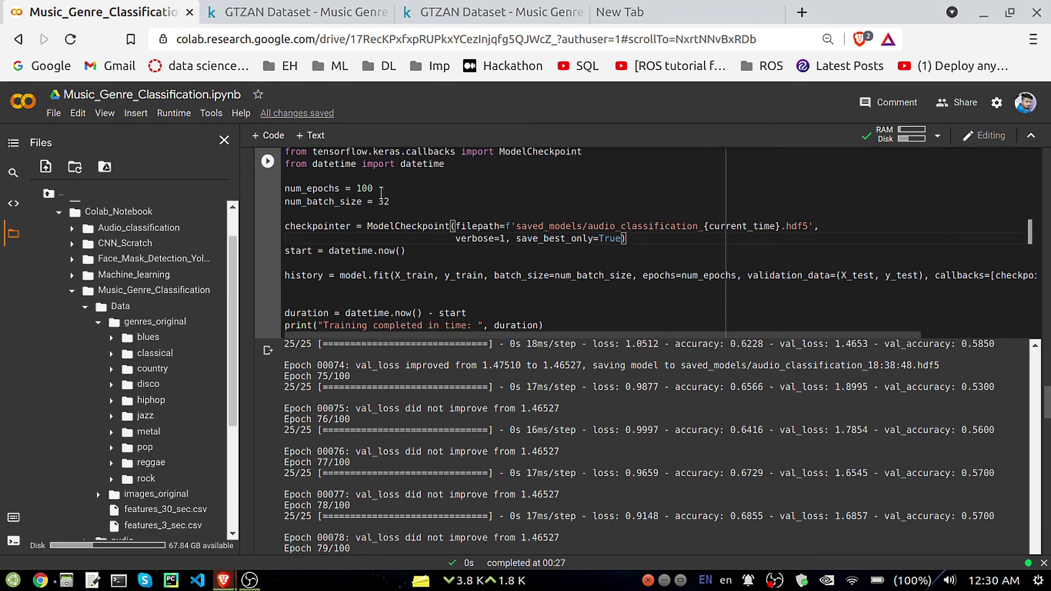
scroll(329, 408, "down", 2)
scroll(329, 407, "down", 3)
scroll(269, 429, "down", 3)
scroll(270, 429, "down", 2)
scroll(329, 370, "down", 3)
scroll(434, 284, "down", 2)
scroll(496, 510, "down", 2)
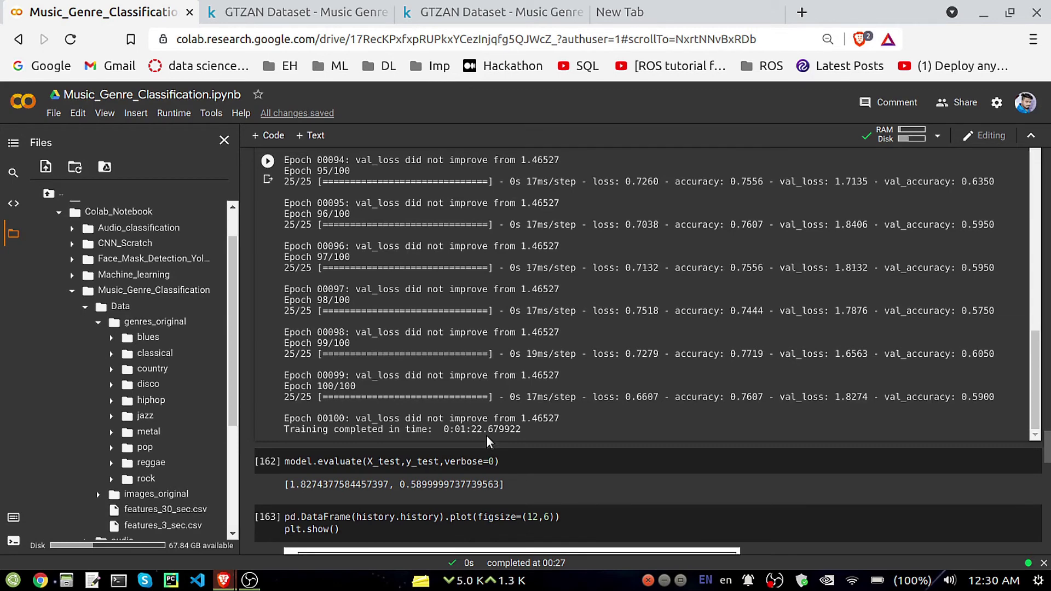
scroll(487, 442, "down", 2)
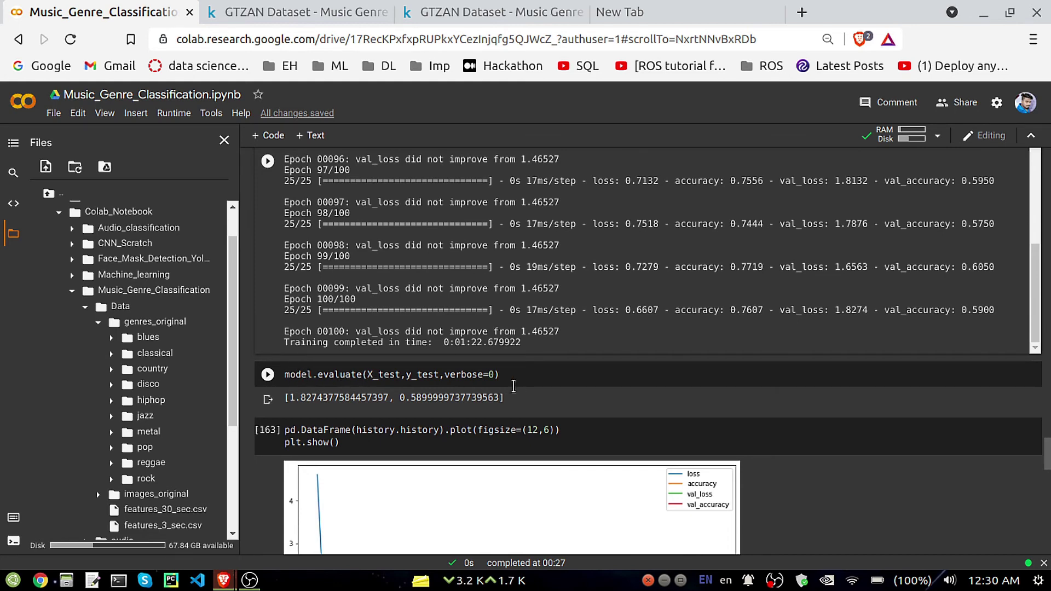
left_click_drag(410, 399, 420, 400)
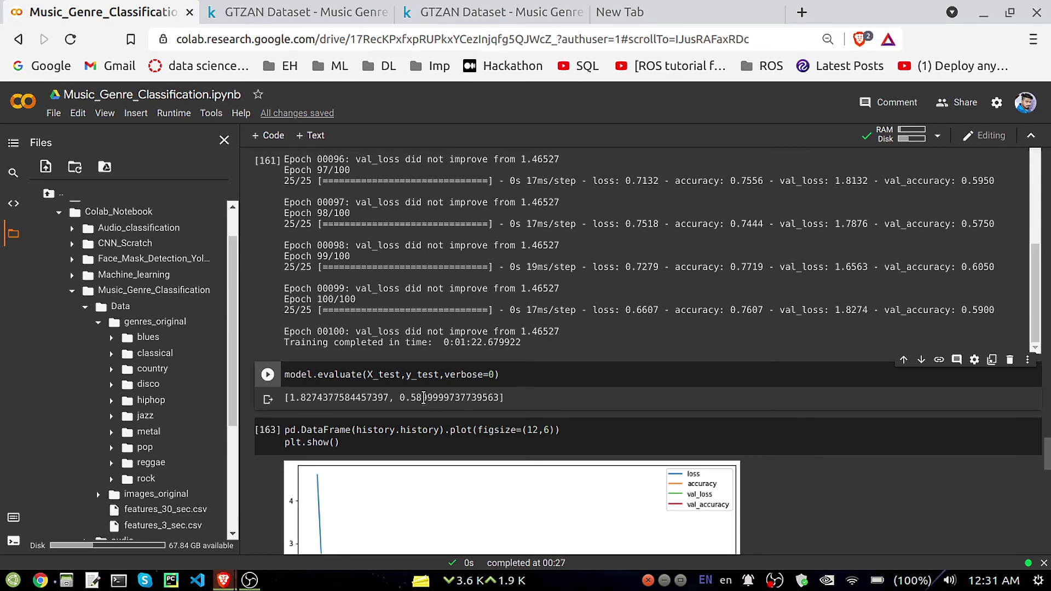
left_click_drag(289, 398, 308, 397)
left_click(321, 407)
scroll(349, 395, "down", 2)
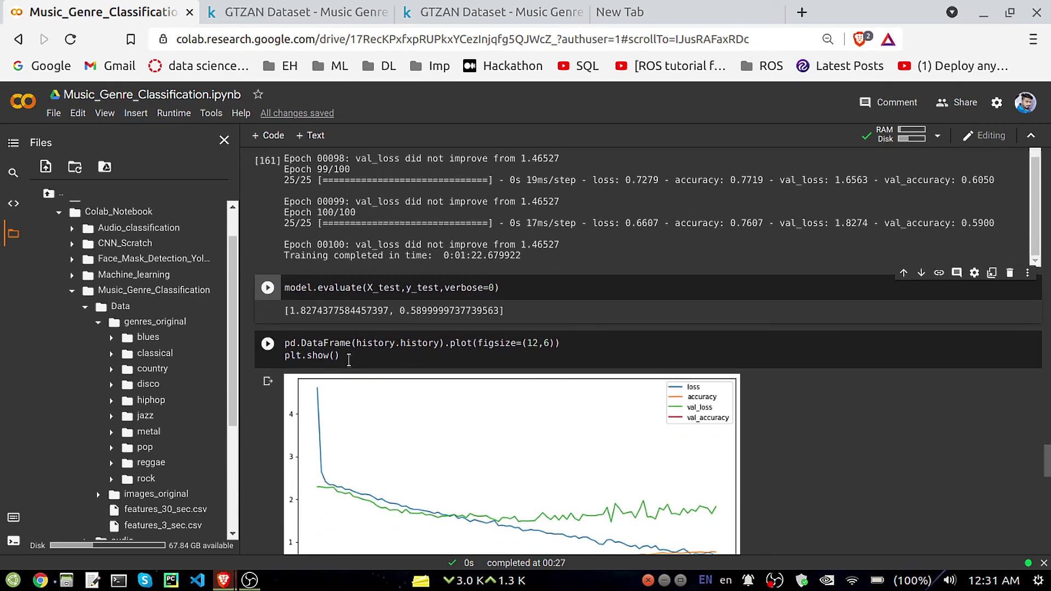
left_click(348, 358)
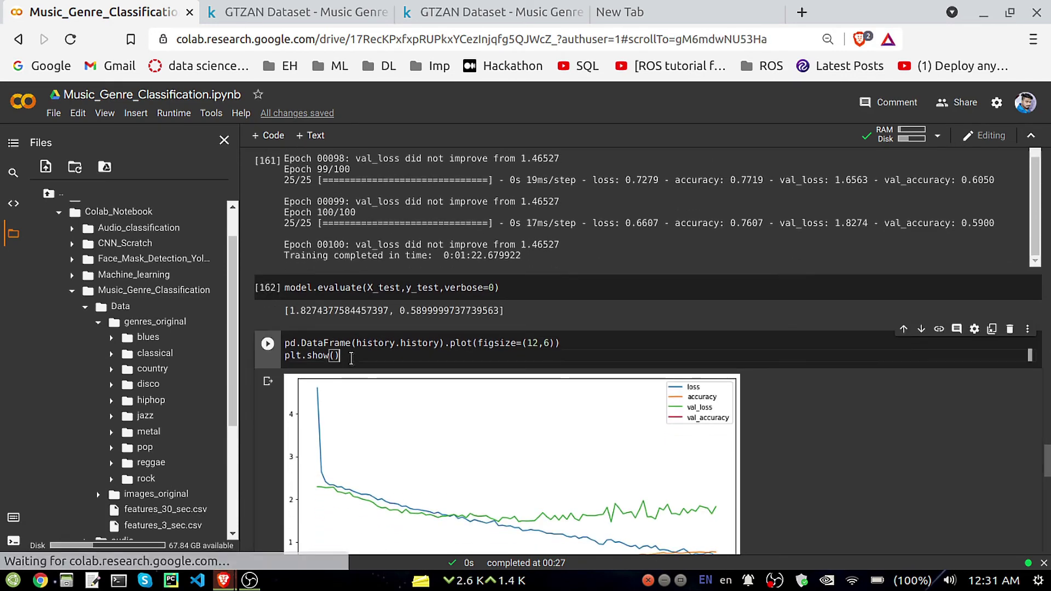
scroll(348, 359, "down", 3)
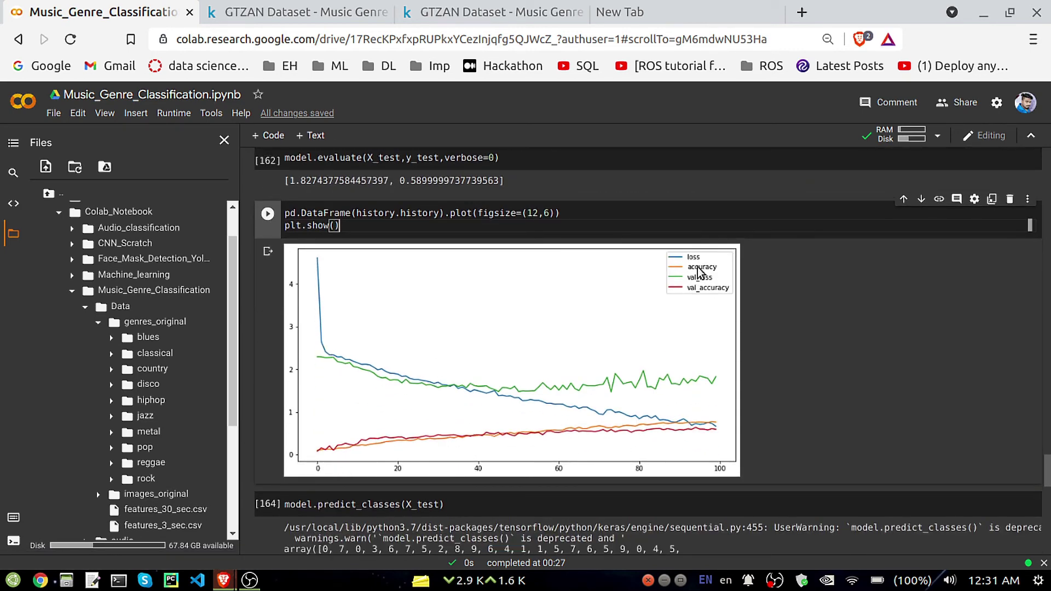
scroll(632, 422, "down", 4)
left_click(466, 333)
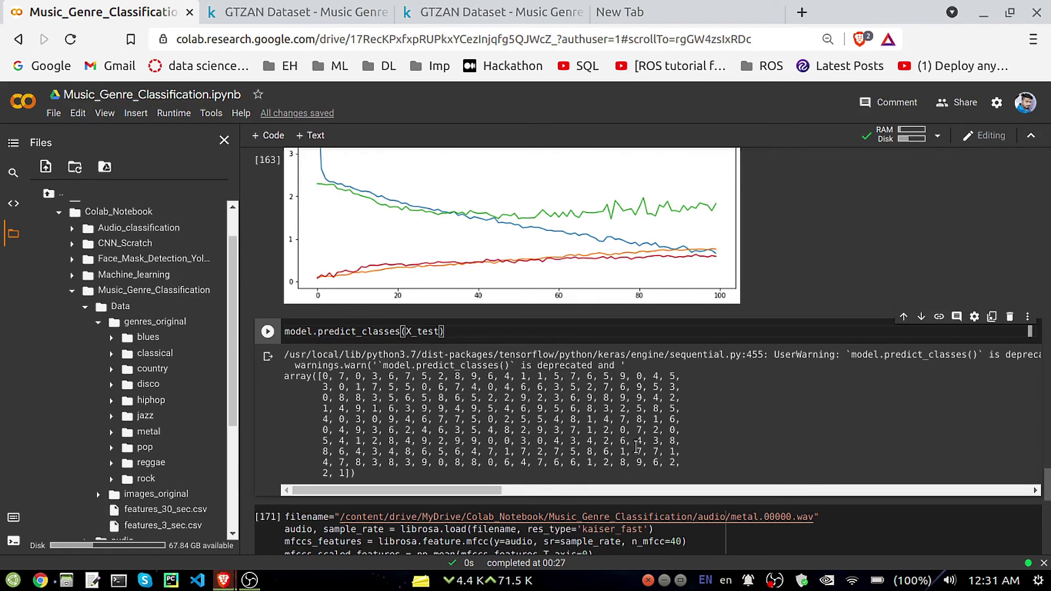
scroll(634, 449, "down", 5)
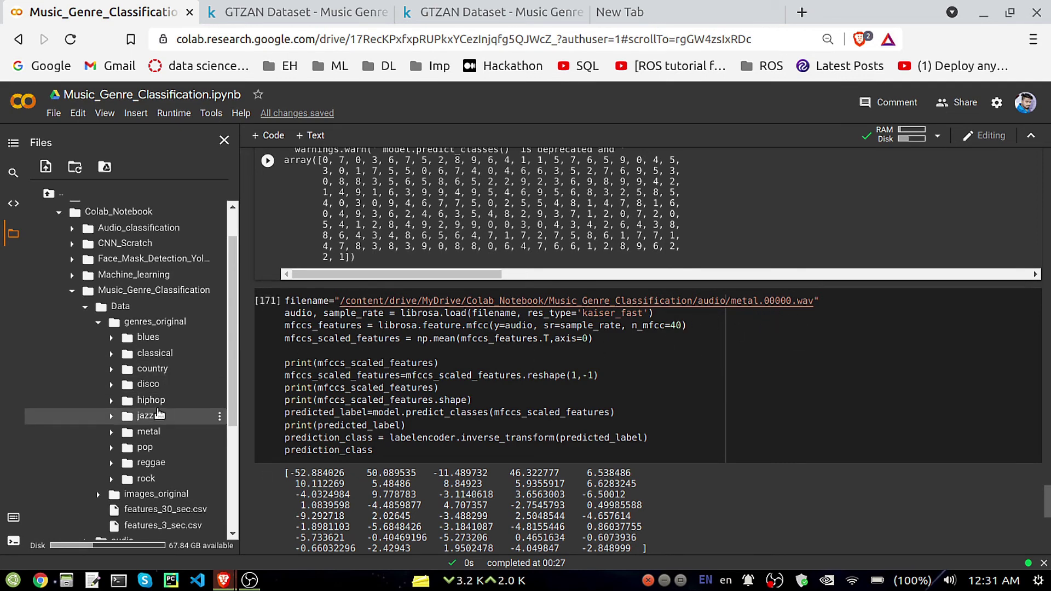
- Expand the audio folder and copy the path of classical.00000.wav
left_click(85, 307)
left_click(97, 361)
scroll(157, 352, "down", 2)
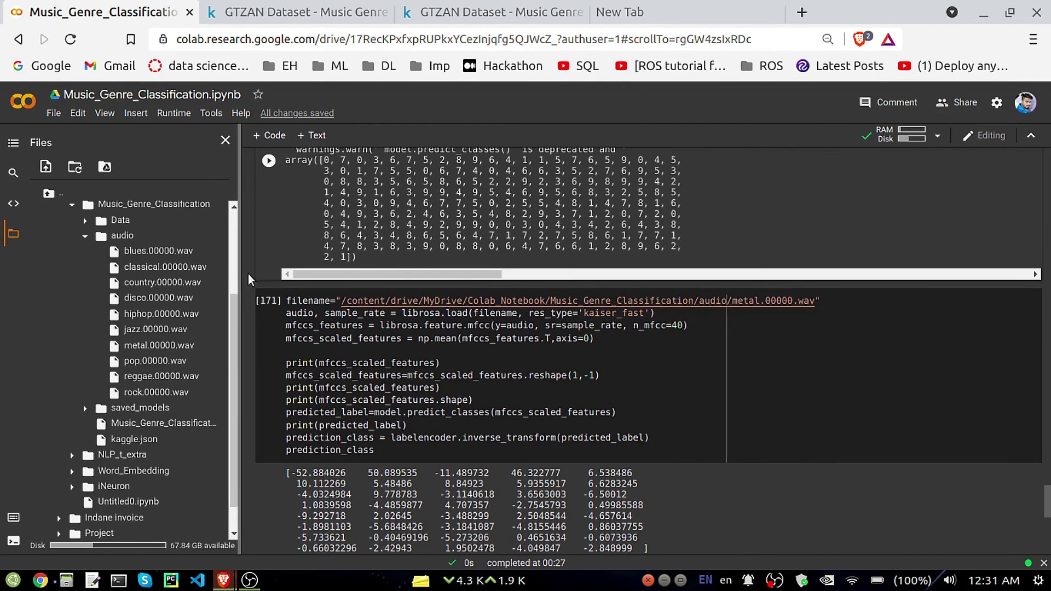
left_click_drag(239, 274, 250, 273)
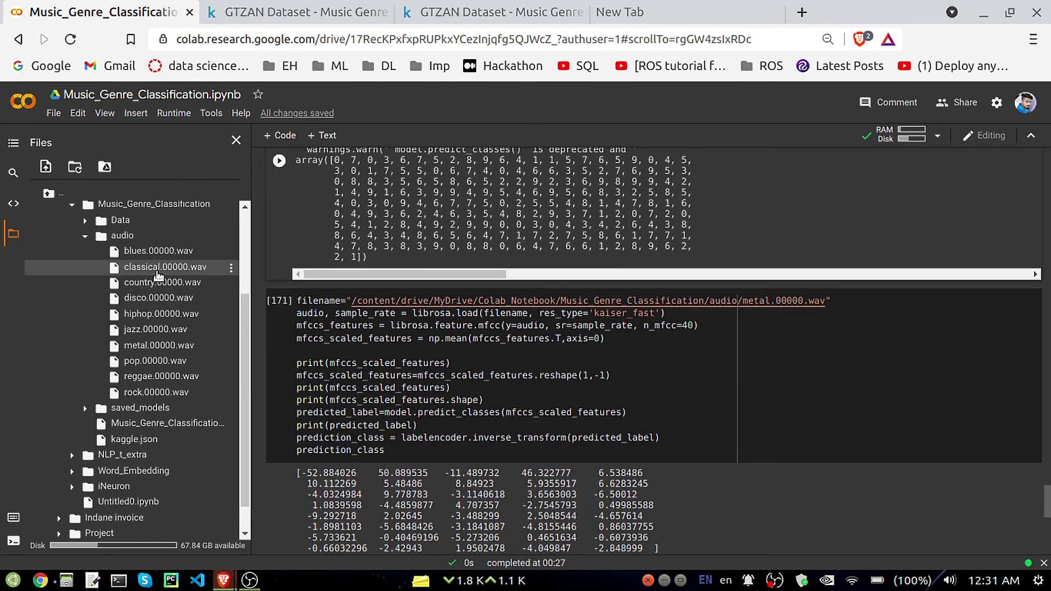
right_click(161, 272)
left_click(196, 358)
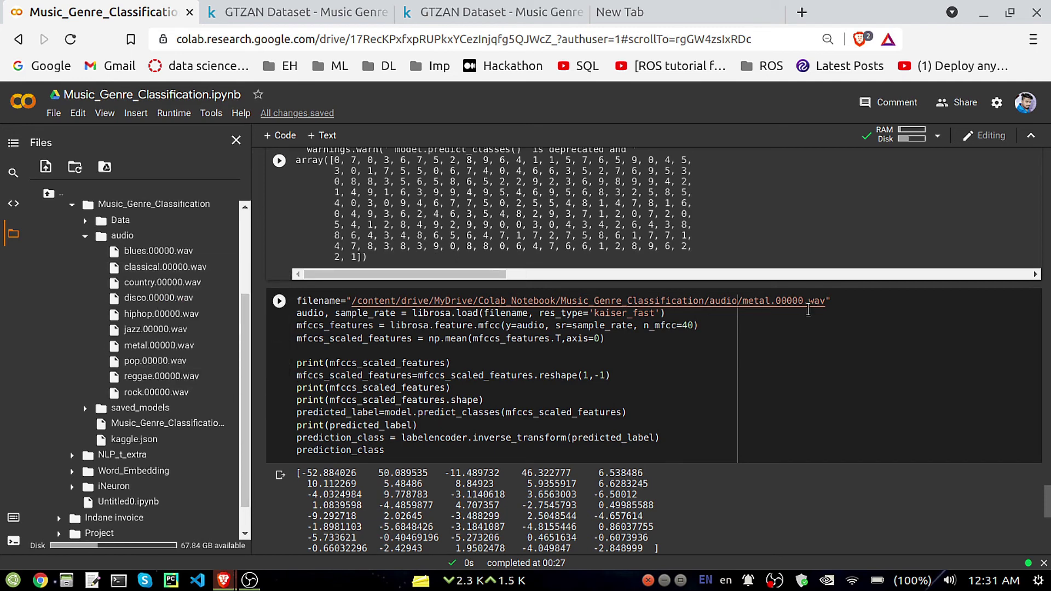
- Replace the metal clip path in filename with the classical path and run the prediction
left_click_drag(826, 303, 352, 303)
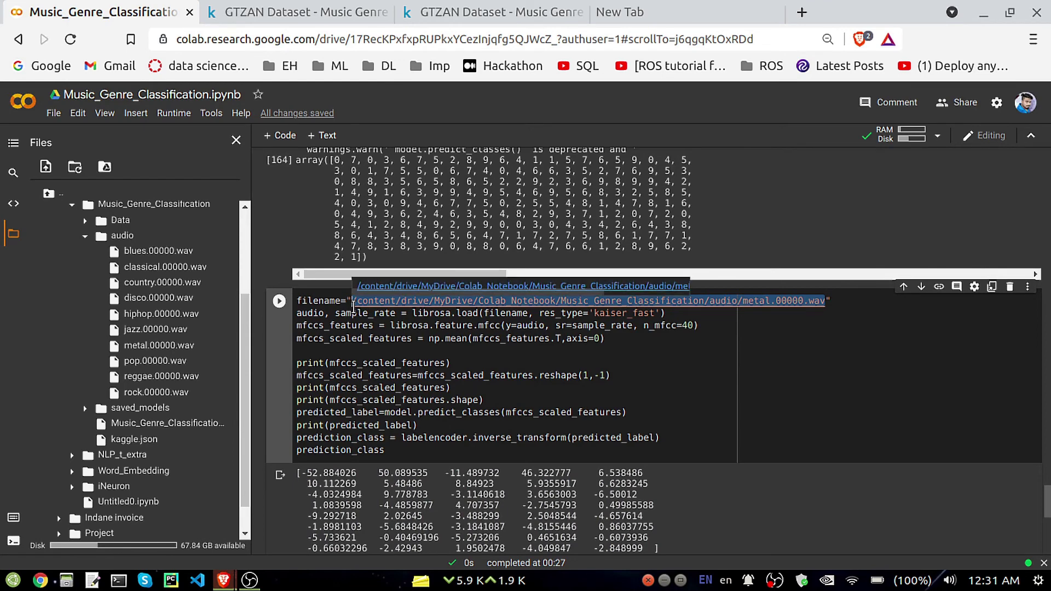
key("BackSpace")
key("ctrl+v")
key("shift+Return")
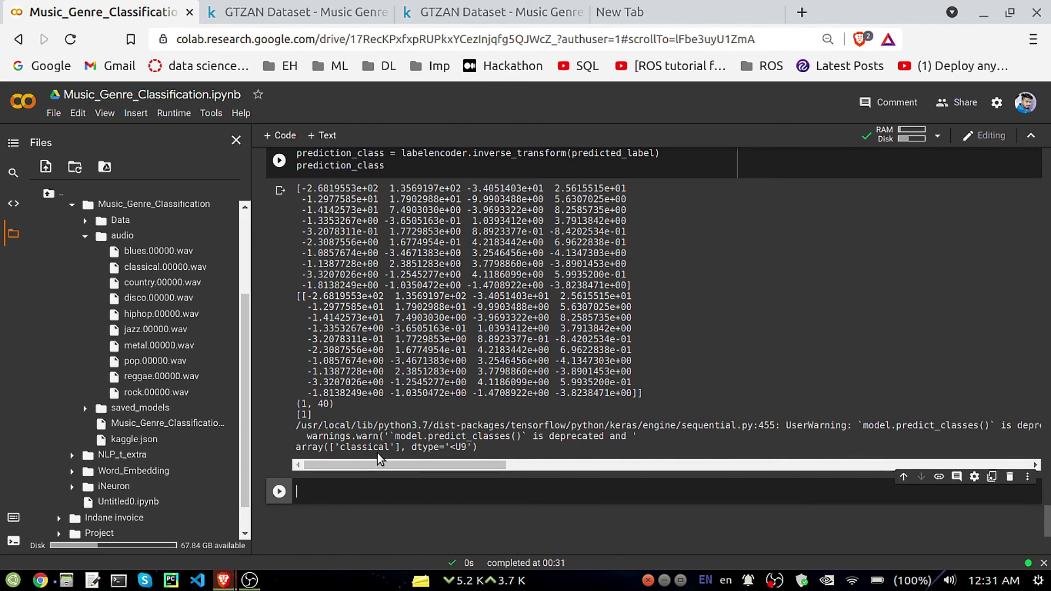
- Point filename at blues.00000.wav instead of the classical clip and rerun the prediction
right_click(176, 251)
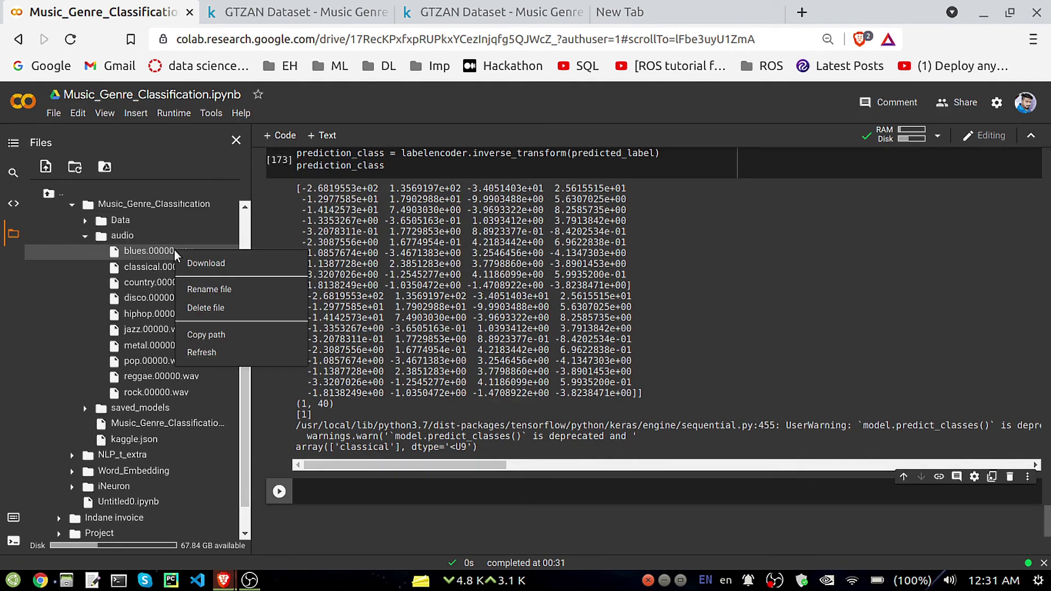
left_click(205, 336)
scroll(808, 254, "up", 3)
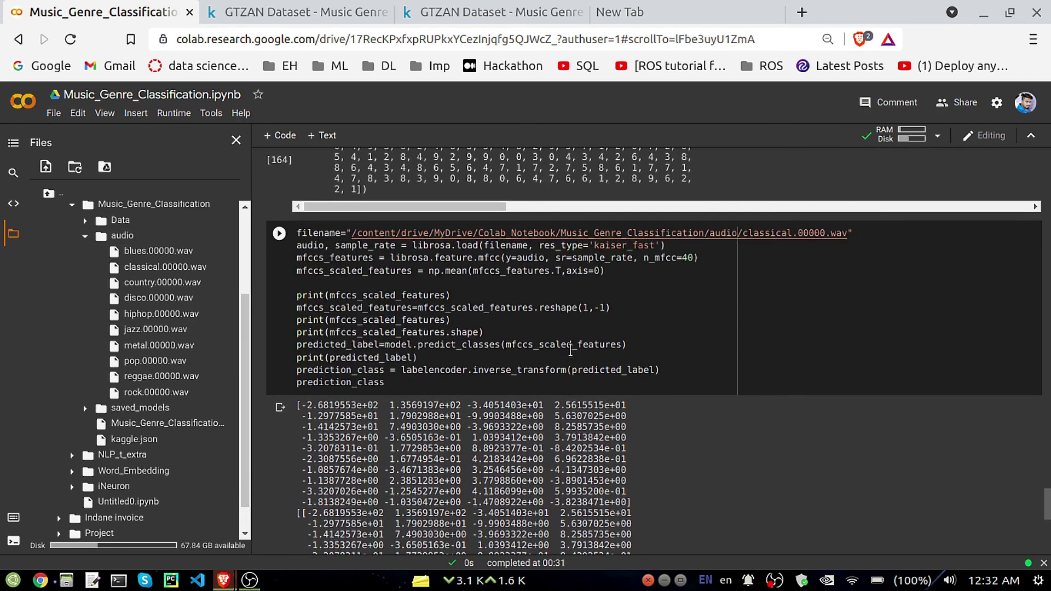
left_click_drag(850, 233, 353, 236)
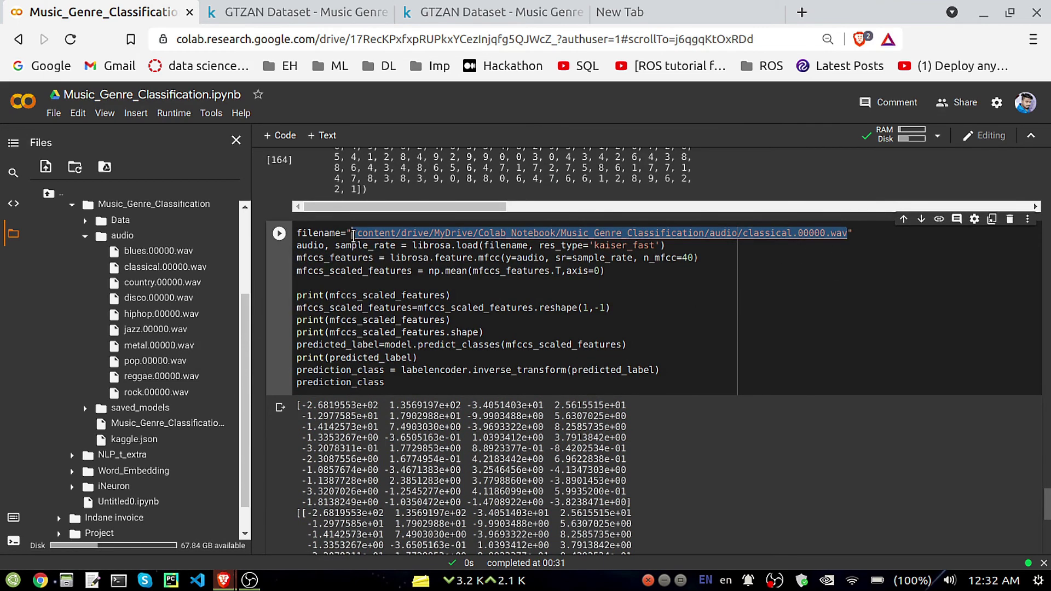
key("BackSpace")
key("ctrl+v")
key("shift+Return")
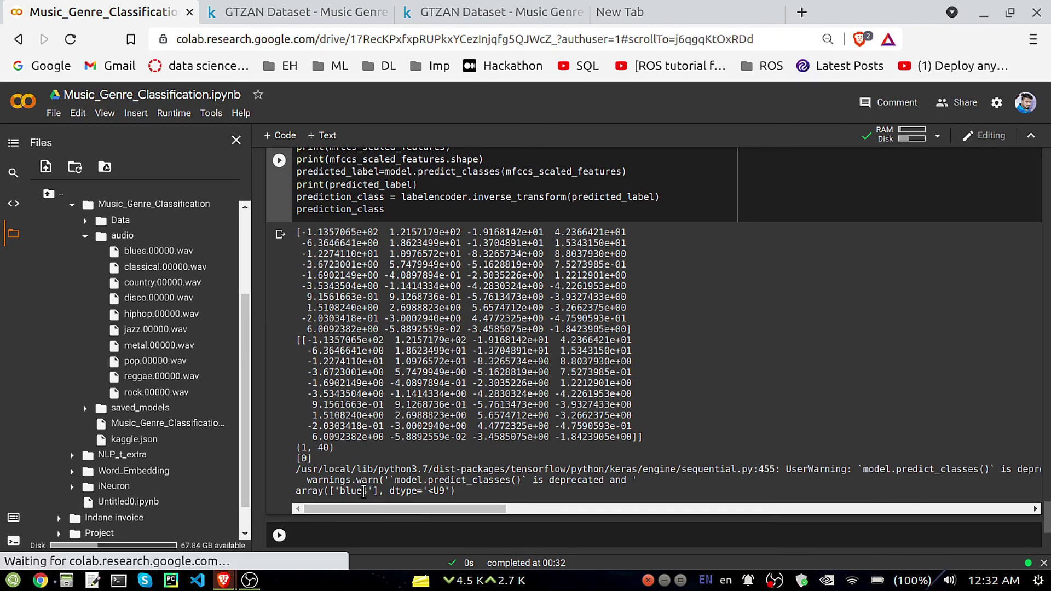
- Highlight the predicted label 'blues' and the labelencoder used in the prediction code
left_click_drag(374, 491, 335, 491)
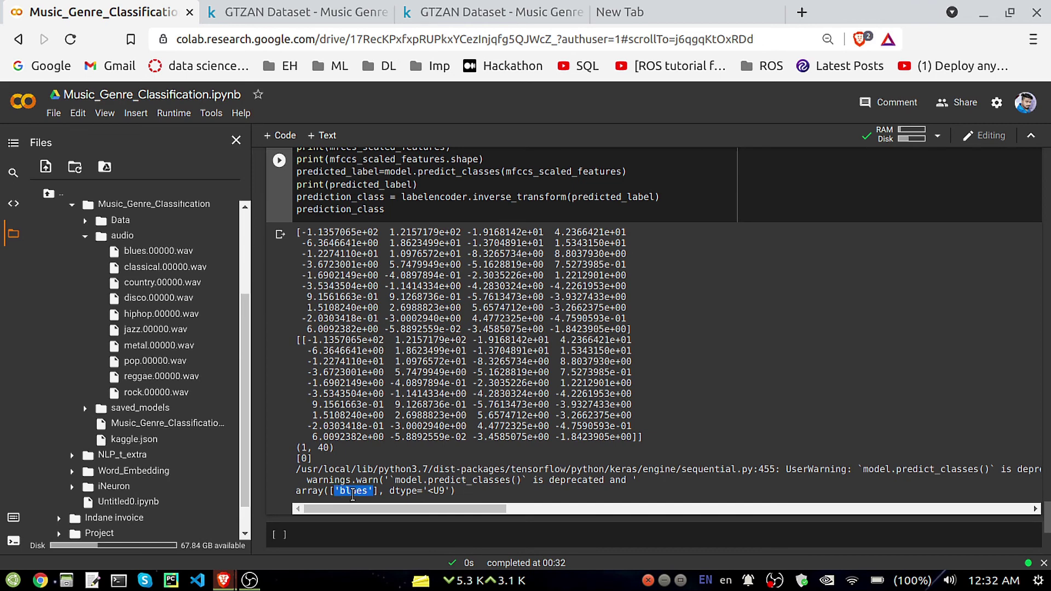
left_click(353, 494)
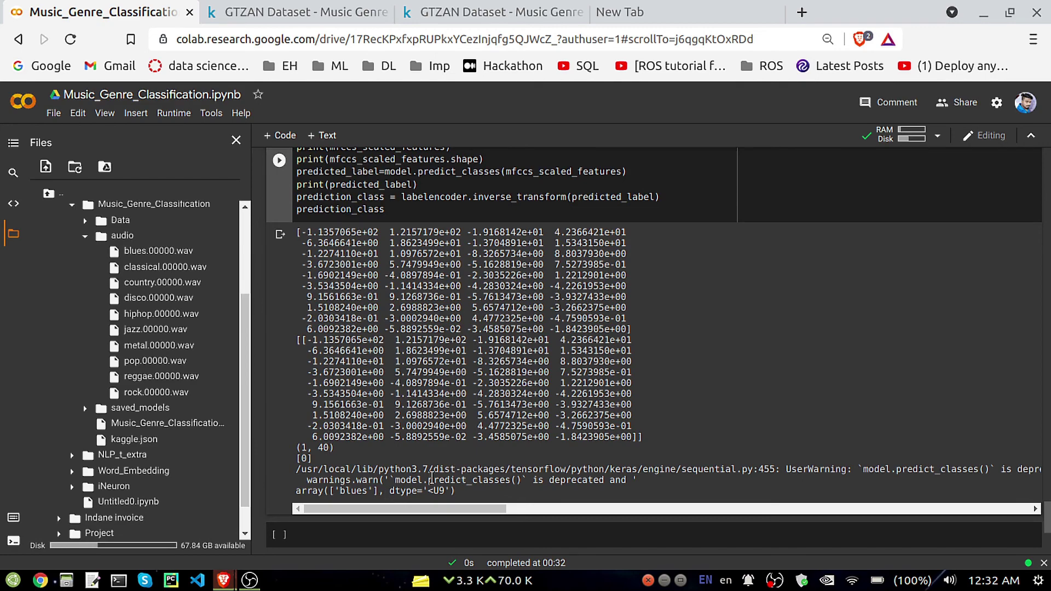
double_click(425, 197)
scroll(439, 211, "up", 2)
scroll(440, 211, "up", 3)
scroll(375, 304, "up", 5)
scroll(375, 303, "up", 2)
scroll(366, 304, "up", 2)
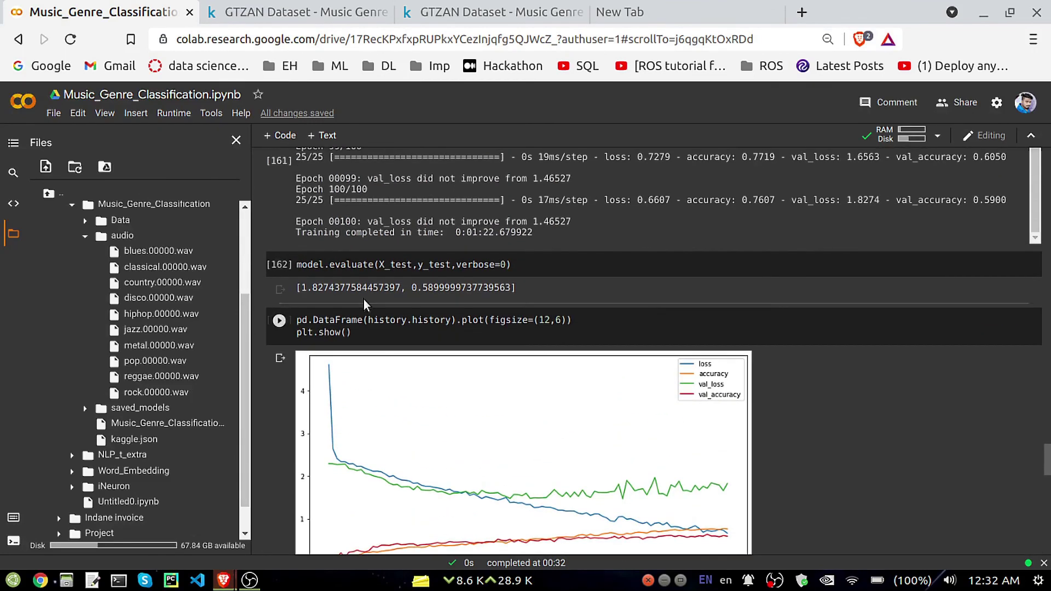
mouse_move(365, 304)
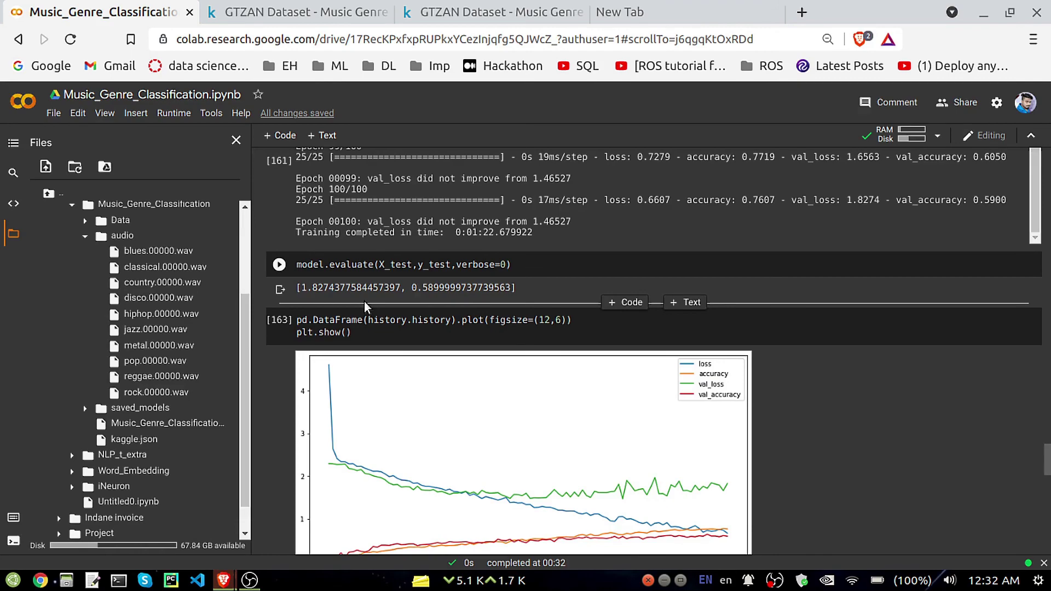
left_click(438, 327)
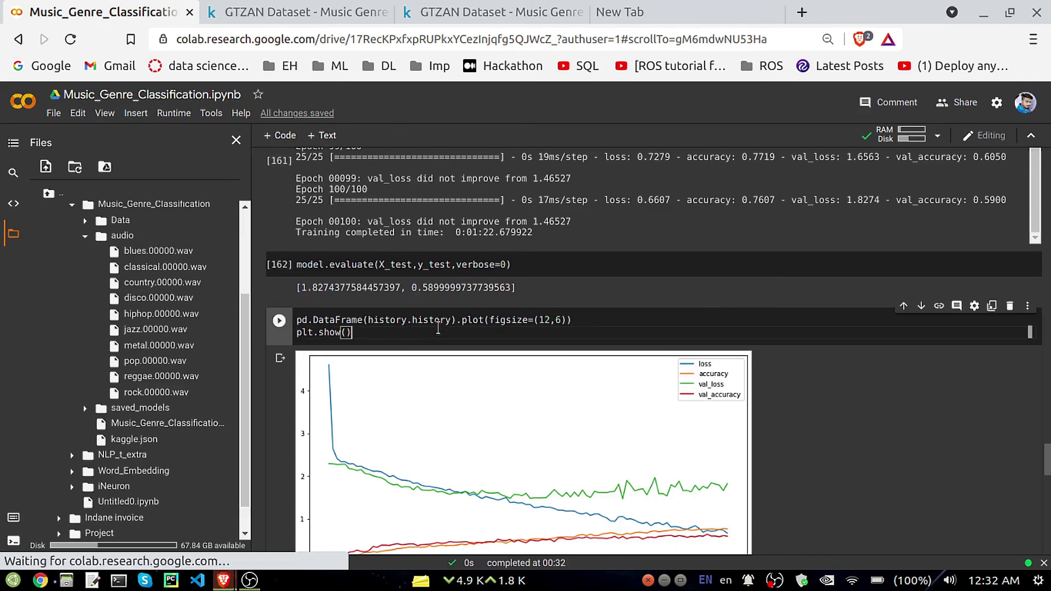
scroll(438, 327, "down", 2)
scroll(437, 327, "down", 5)
scroll(437, 327, "down", 4)
scroll(438, 327, "down", 2)
scroll(438, 329, "down", 3)
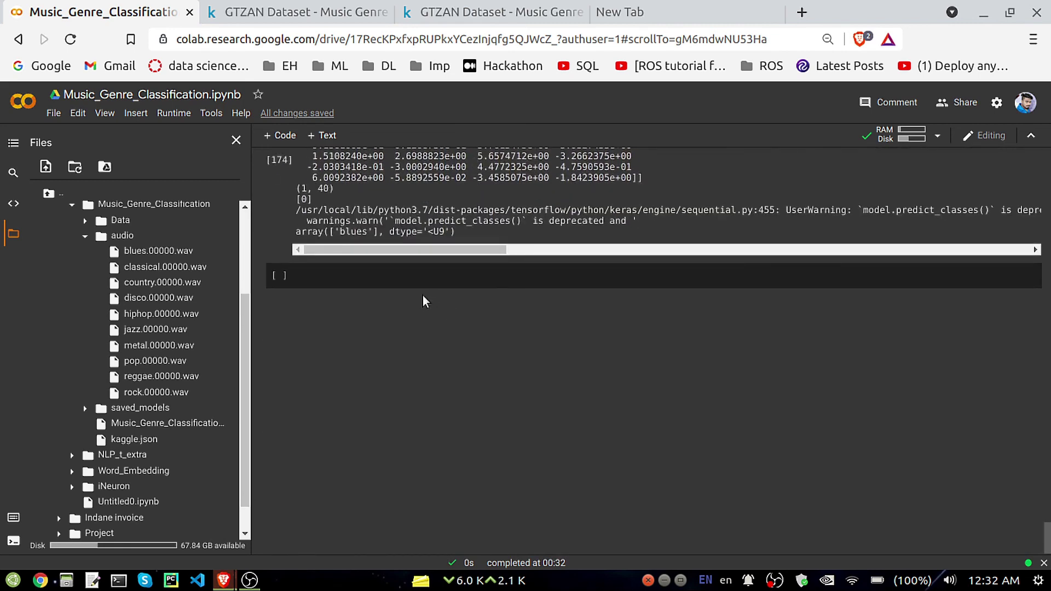
left_click(383, 278)
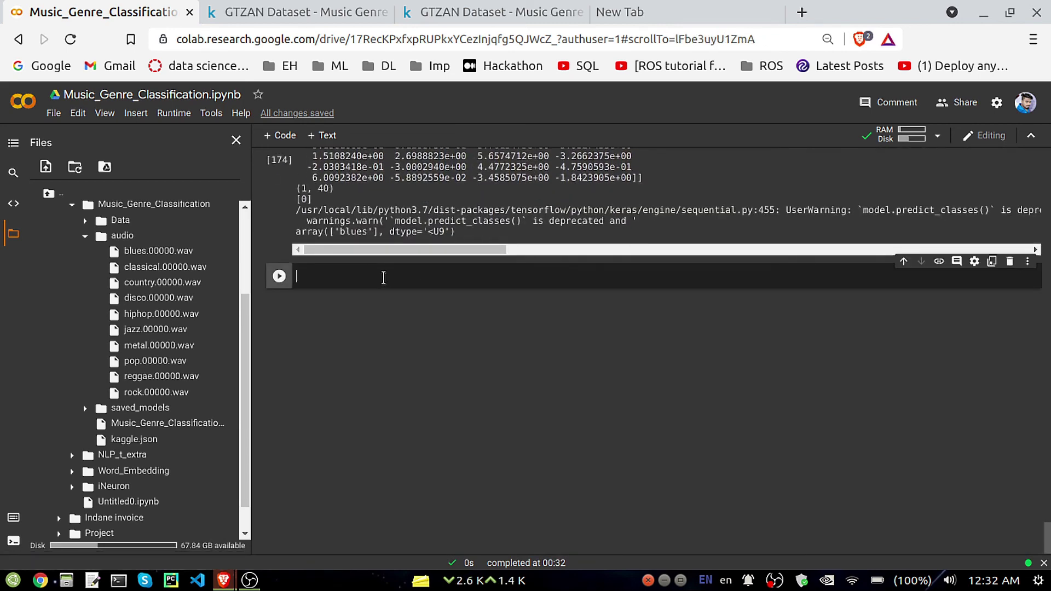
scroll(386, 295, "up", 5)
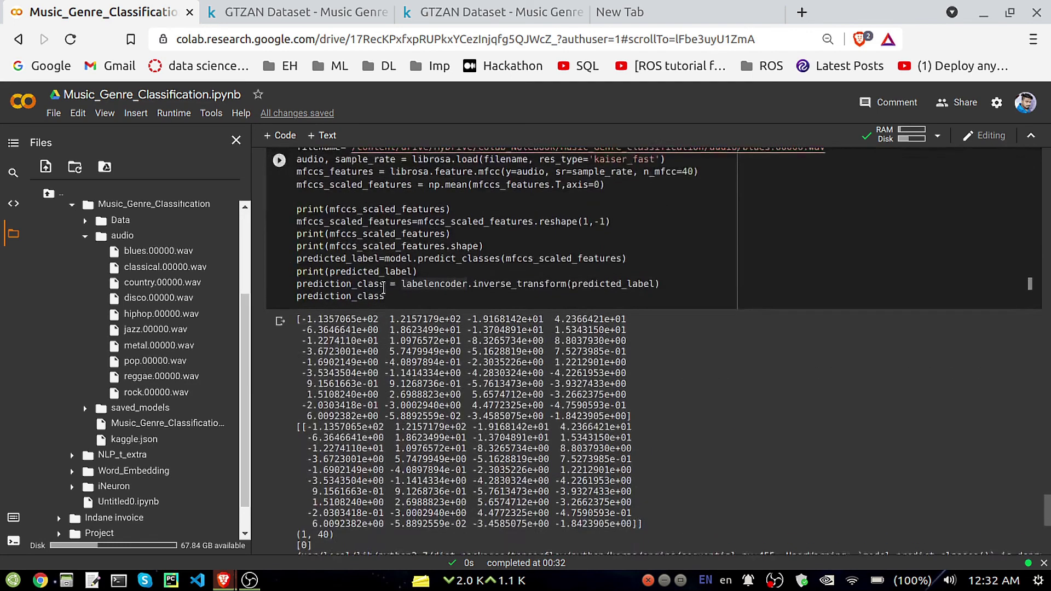
scroll(402, 328, "up", 5)
scroll(415, 361, "up", 5)
left_click(466, 374)
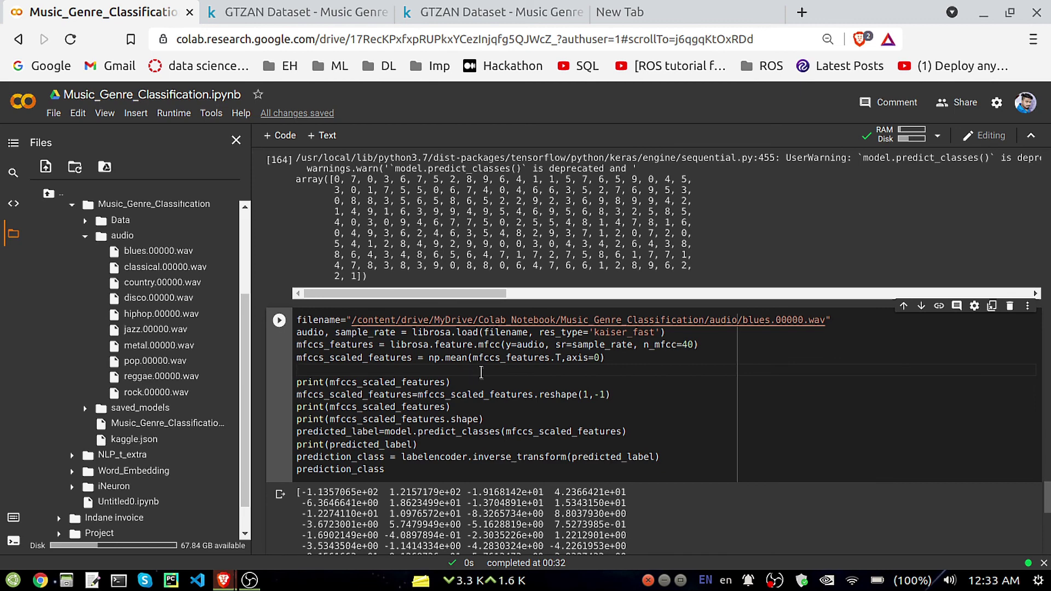
scroll(482, 372, "down", 1)
scroll(575, 411, "down", 2)
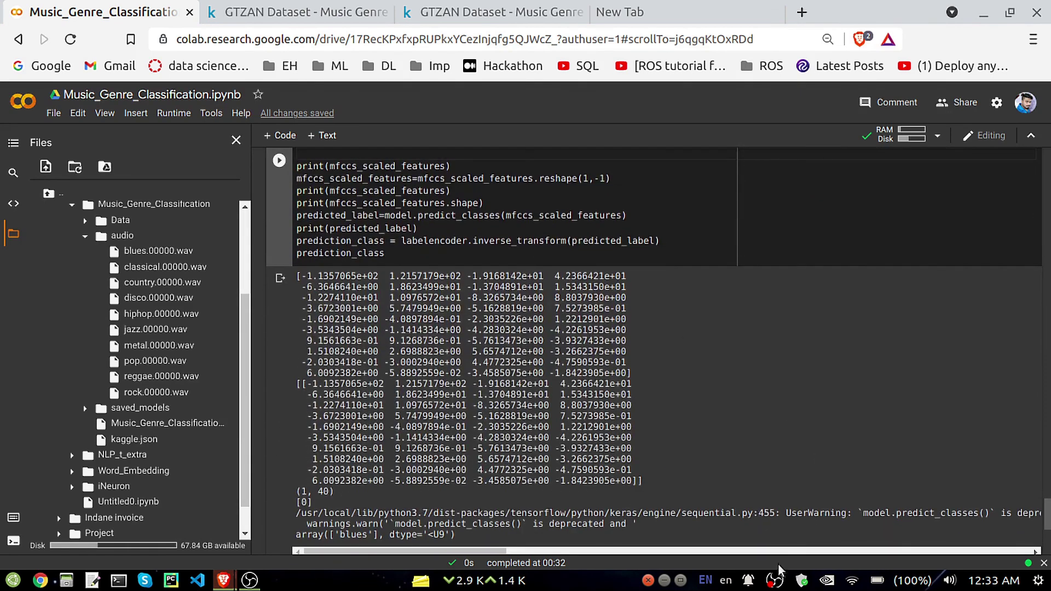